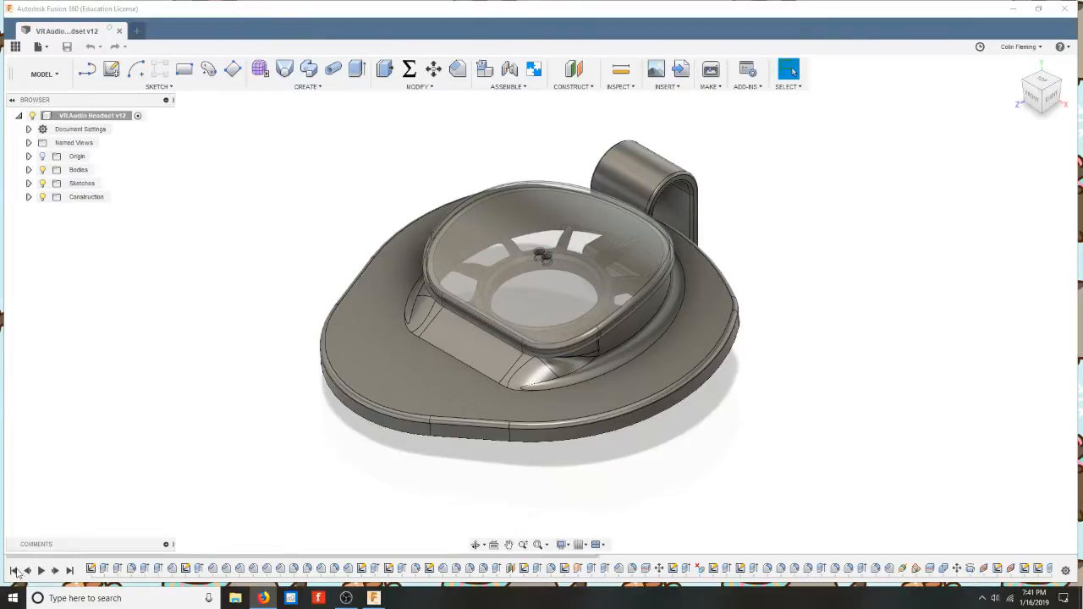
Step: Roll the design history back to its first sketch and open that sketch for editing
left_click(14, 572)
left_click(55, 572)
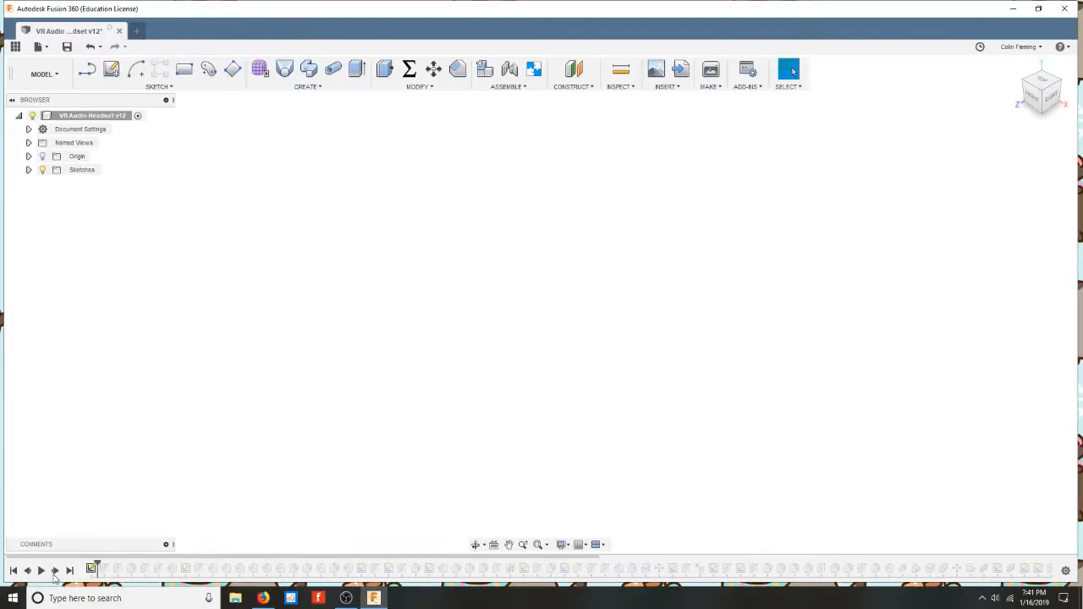
double_click(91, 569)
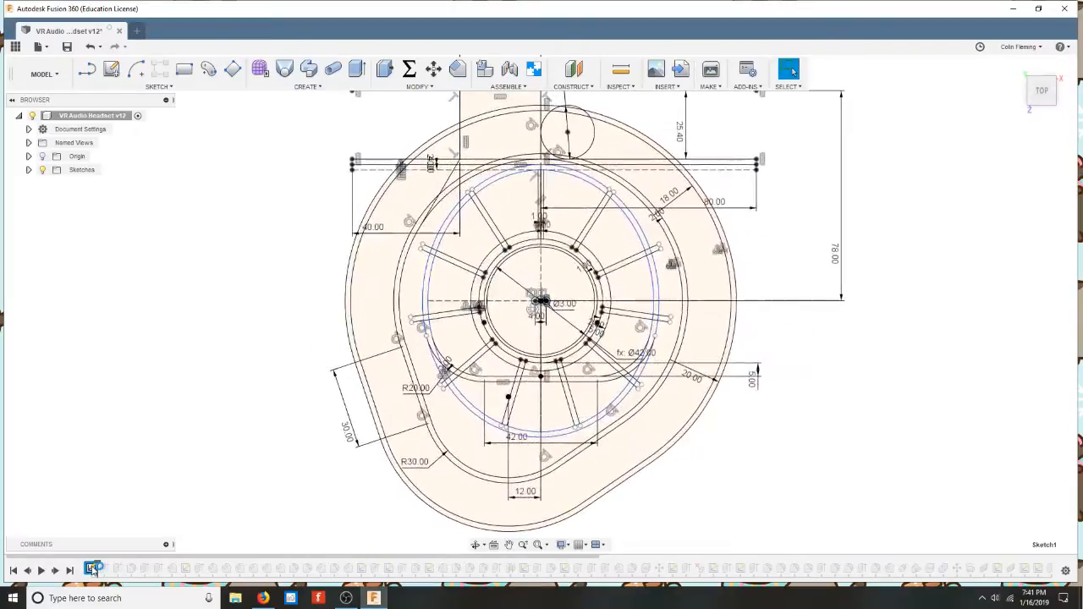
scroll(665, 410, "down", 3)
scroll(720, 399, "up", 3)
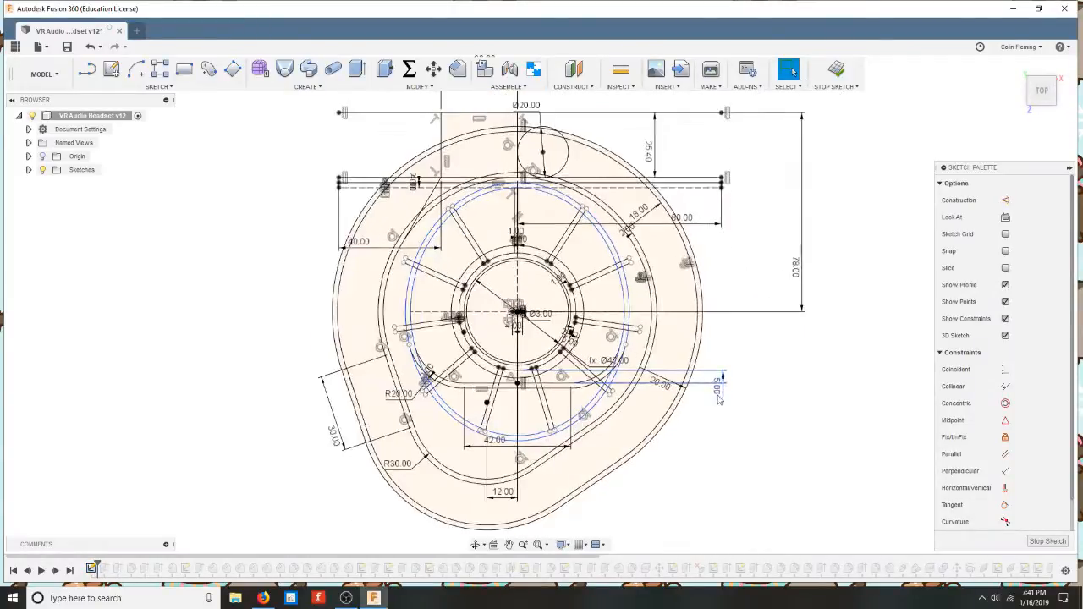
mouse_move(721, 395)
middle_mouse_down()
mouse_move(746, 417)
mouse_move(719, 388)
middle_mouse_up()
scroll(749, 419, "down", 2)
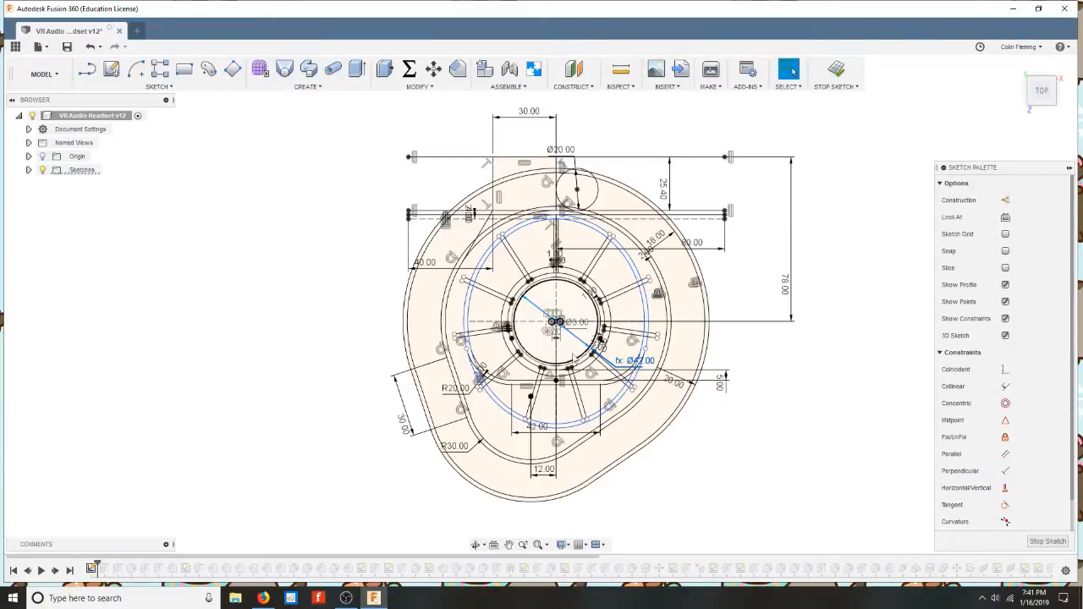
Step: Open the diameter dimension of the central circle for editing, then close the value entry
scroll(580, 364, "up", 3)
scroll(580, 364, "up", 2)
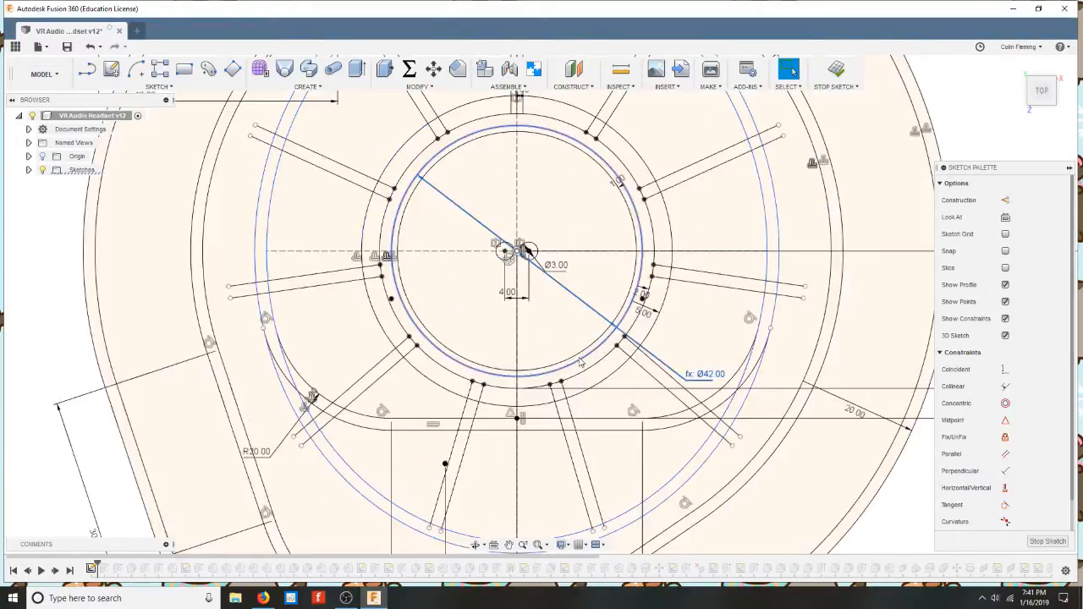
left_click(581, 364)
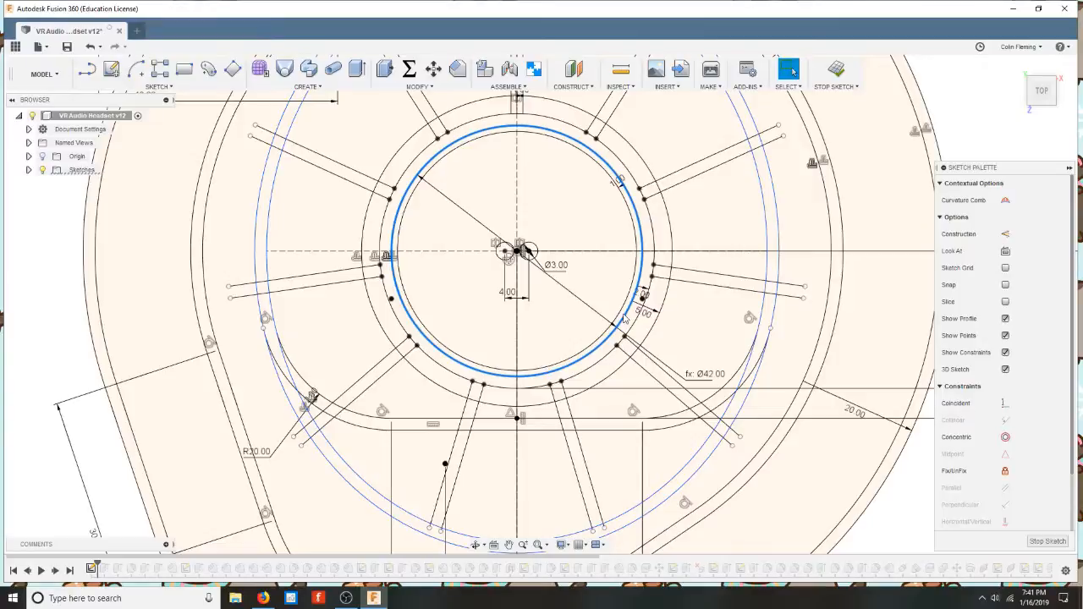
double_click(706, 373)
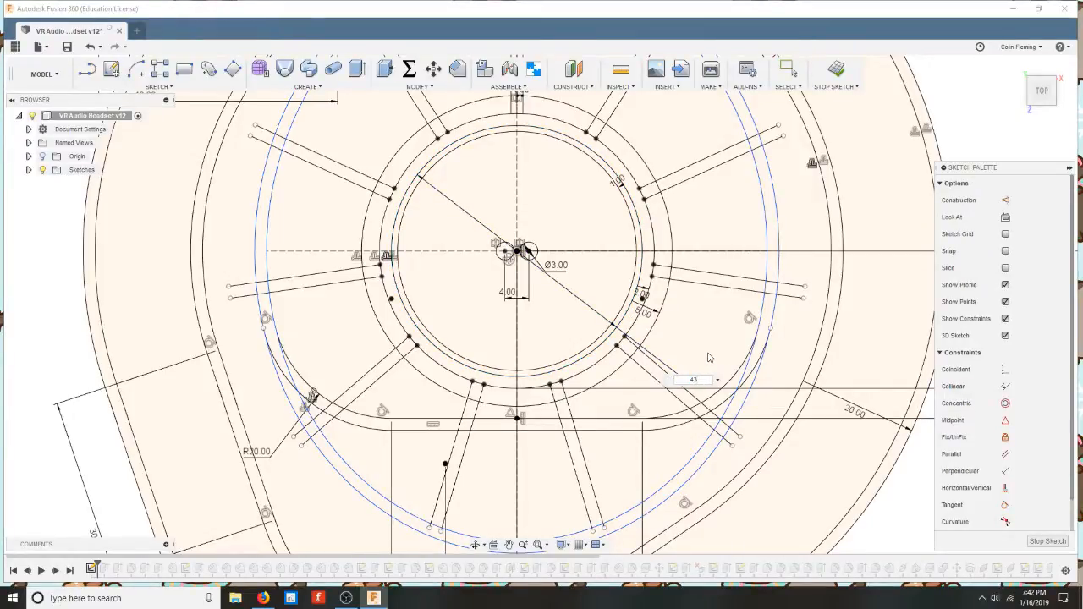
key("Return")
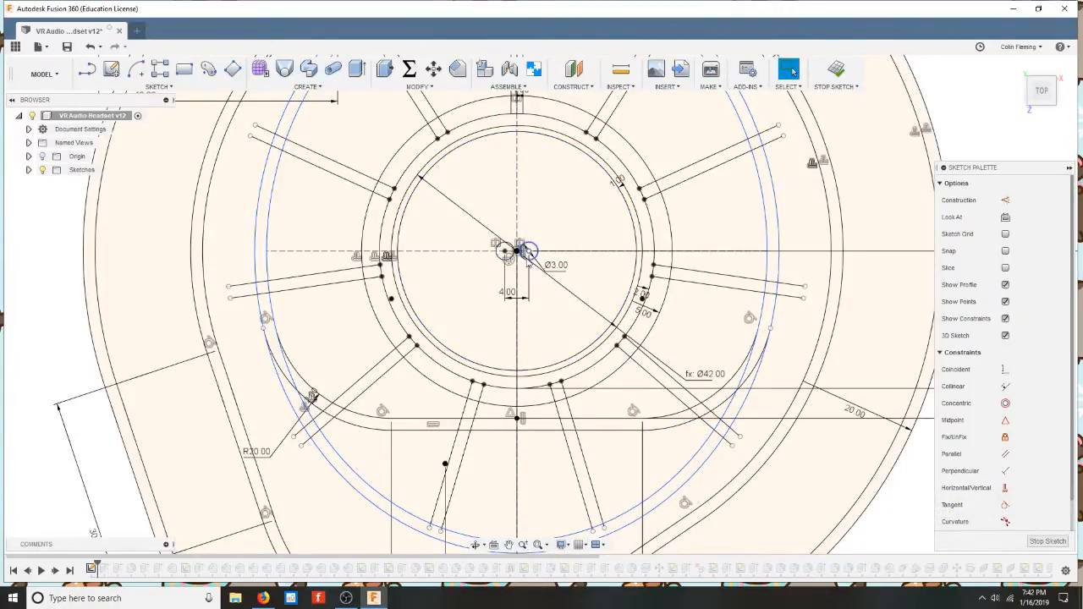
Step: Highlight the profile region of the outer ring around the speaker opening in the sketch
scroll(519, 442, "down", 5)
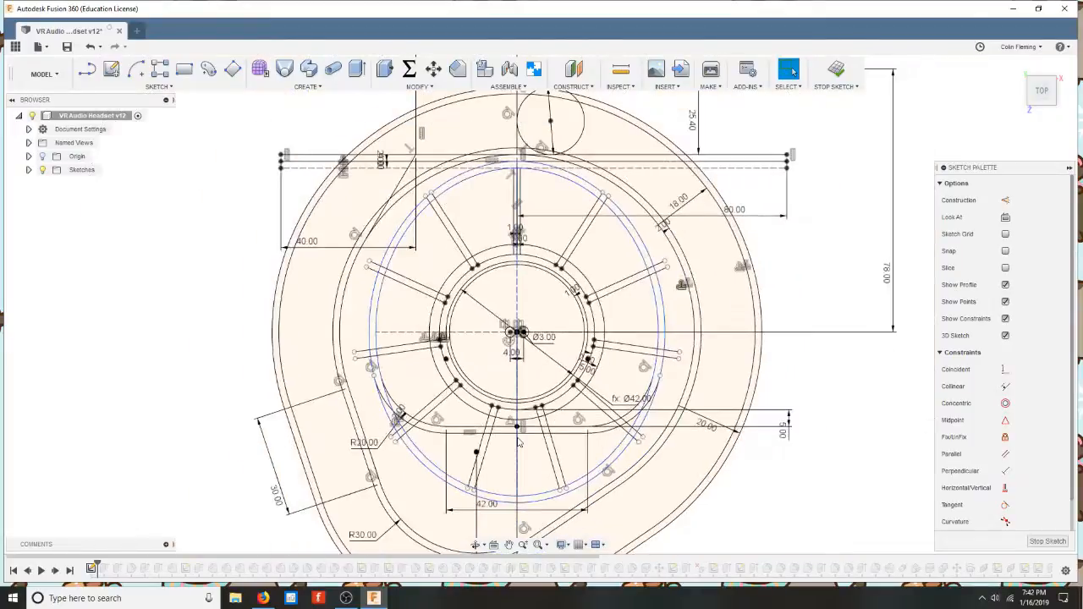
scroll(519, 442, "up", 2)
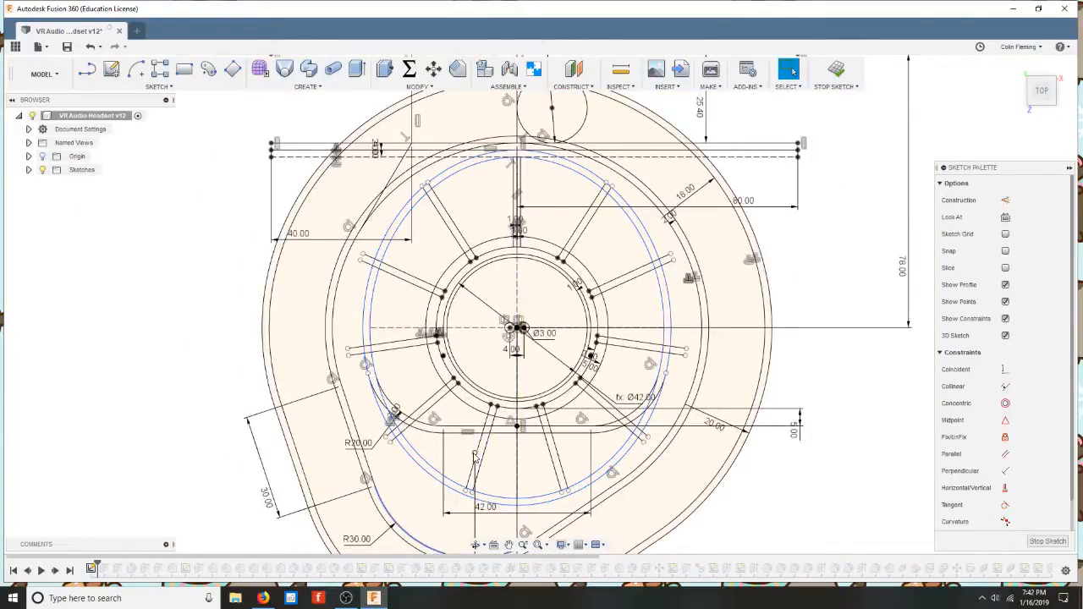
scroll(514, 436, "down", 3)
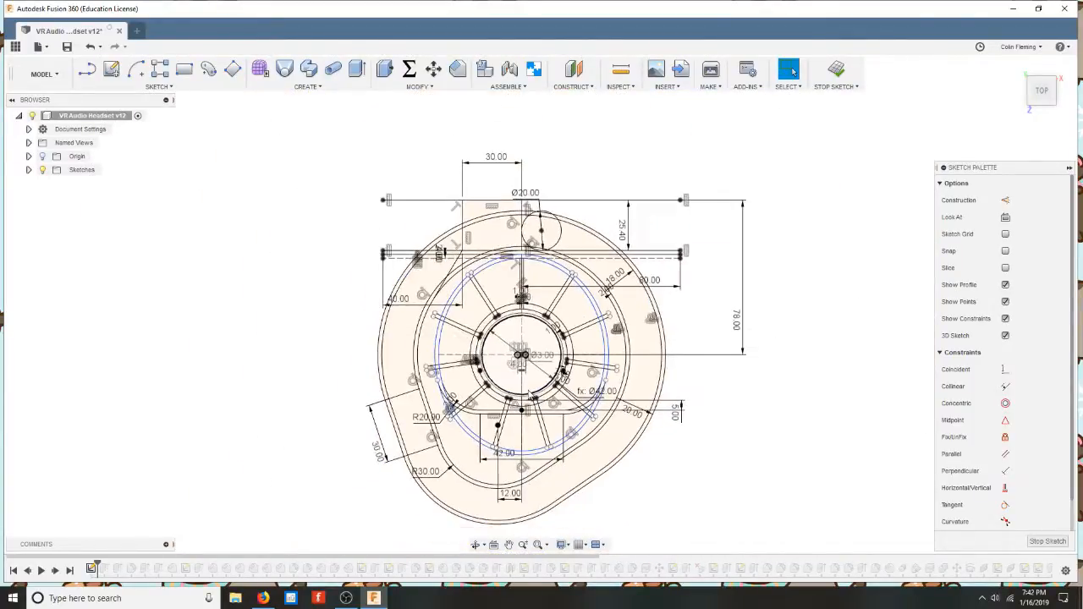
left_click(605, 459)
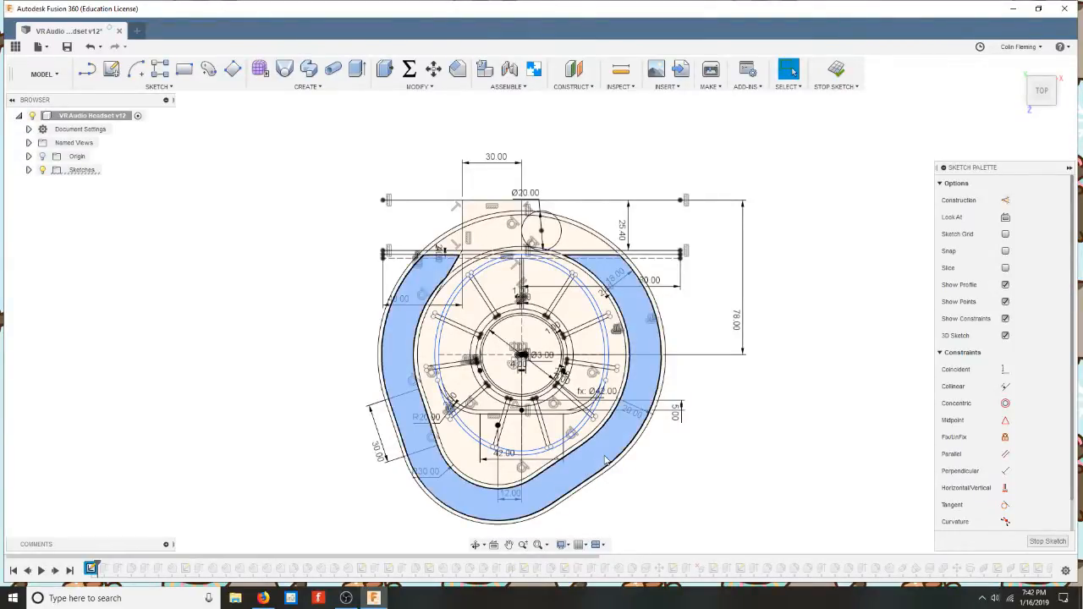
scroll(606, 460, "up", 2)
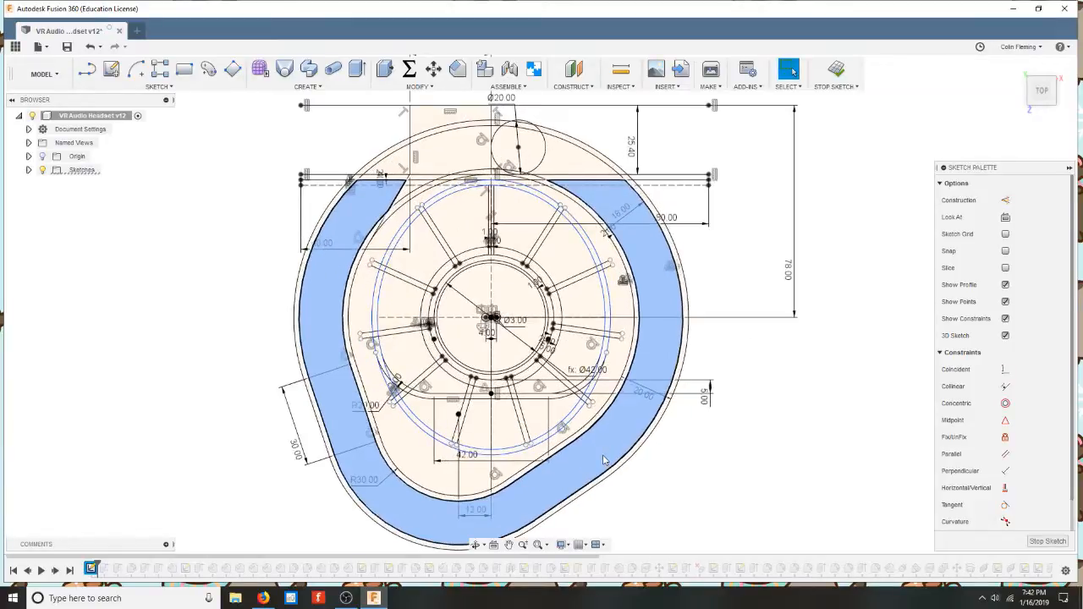
scroll(604, 459, "down", 2)
Step: Highlight the regions of the rectangular tab profile above the ring
left_click(494, 209)
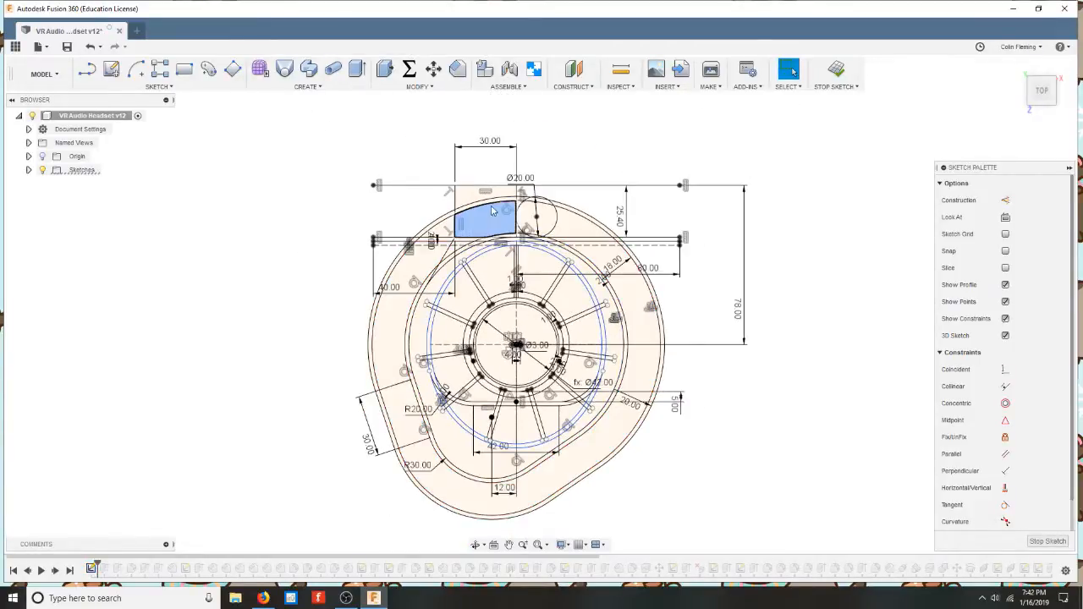
left_click(492, 203)
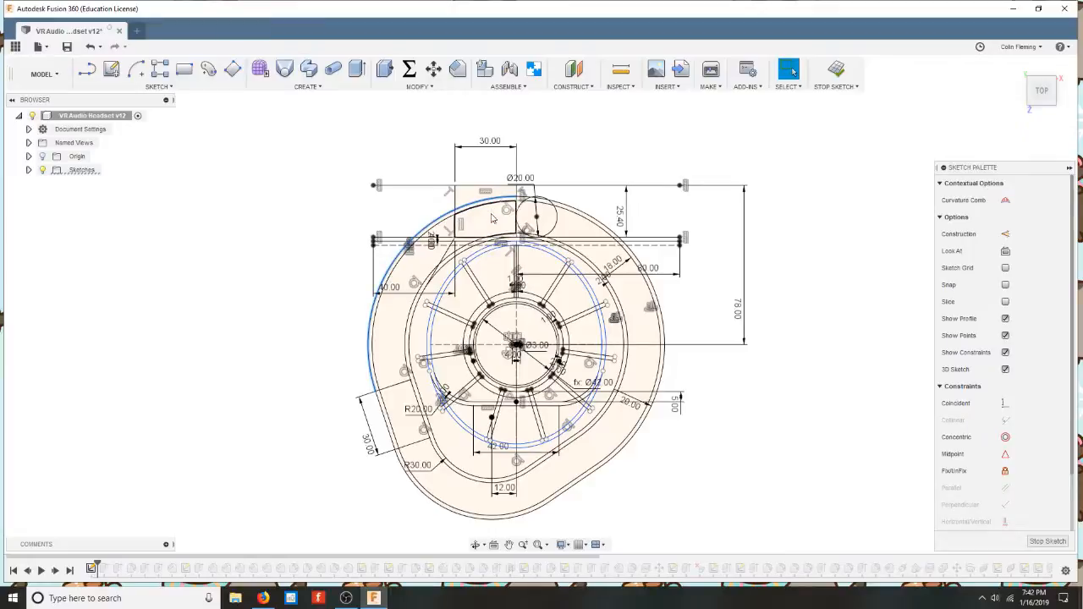
left_click(492, 205)
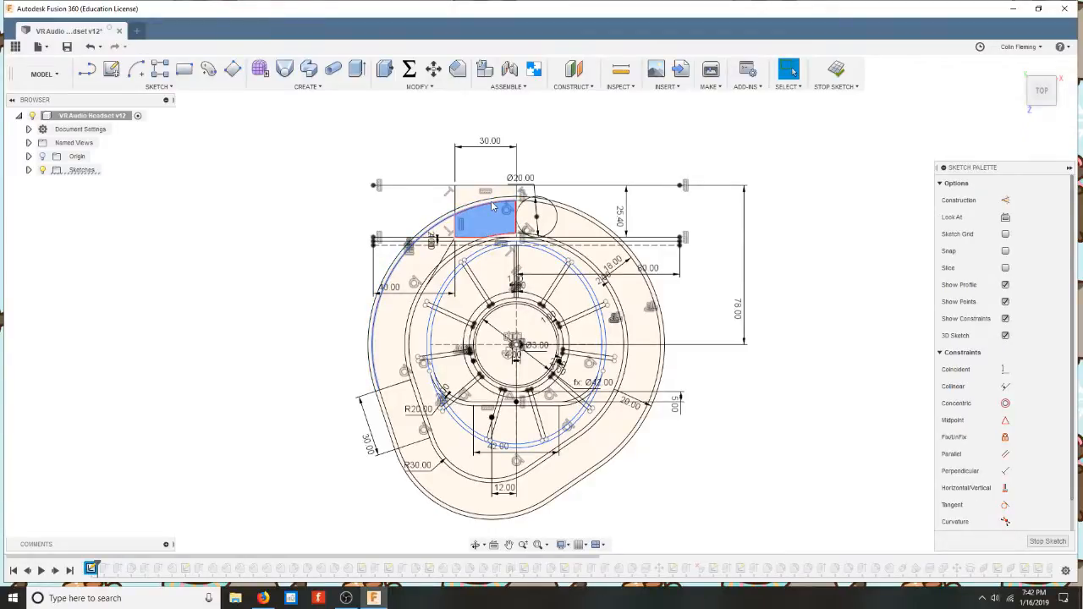
scroll(469, 204, "up", 3)
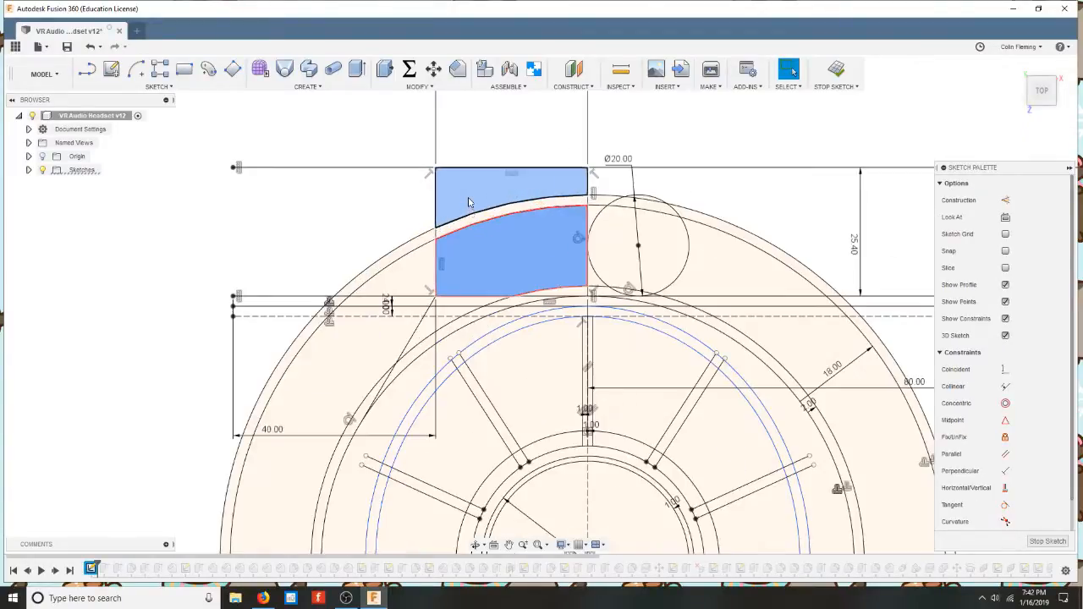
left_click(469, 203)
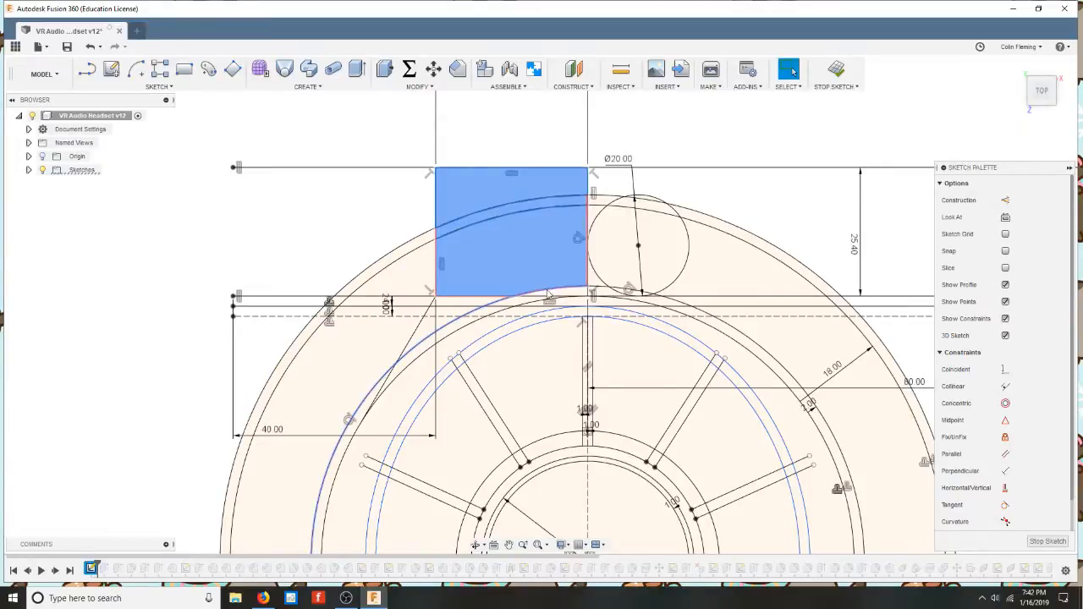
Step: Examine the tab's lower corner beside the 20 mm circle and how the ring arcs meet the horizontal line there
scroll(633, 286, "down", 2)
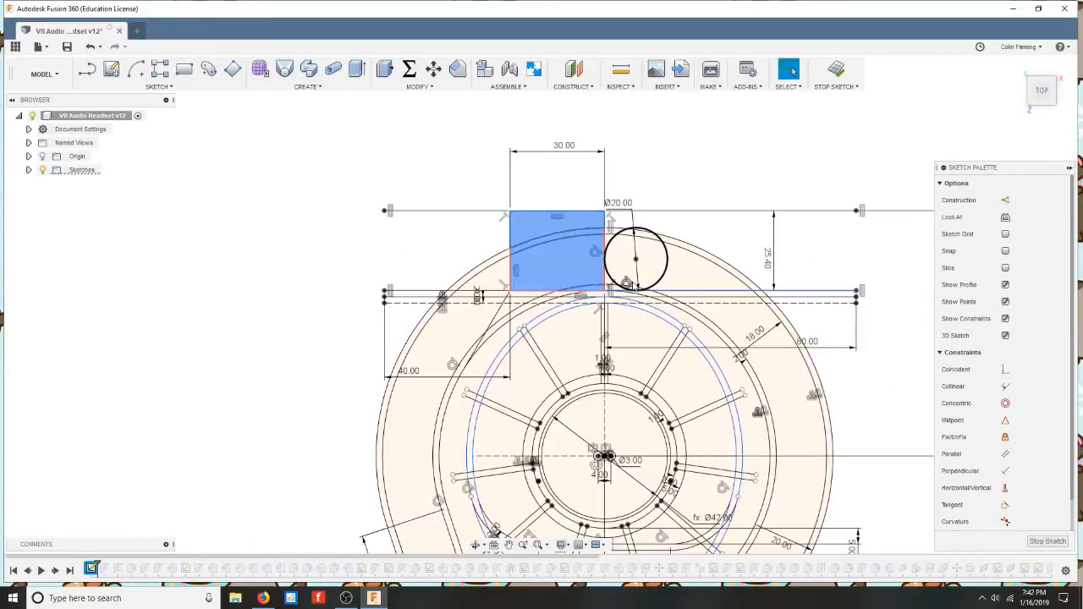
scroll(633, 286, "down", 2)
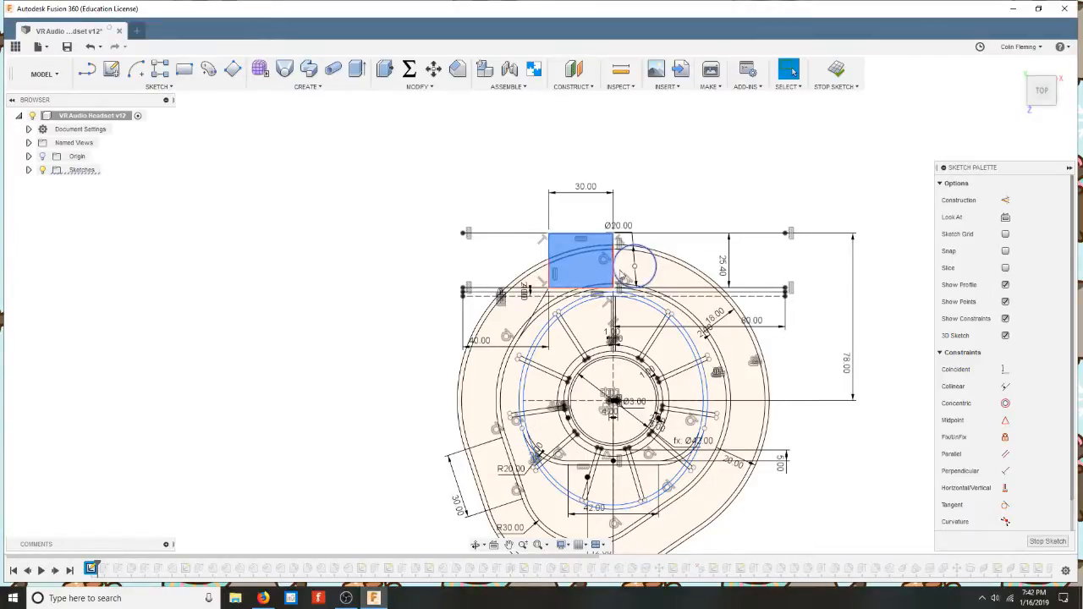
left_click(620, 285)
scroll(619, 289, "up", 6)
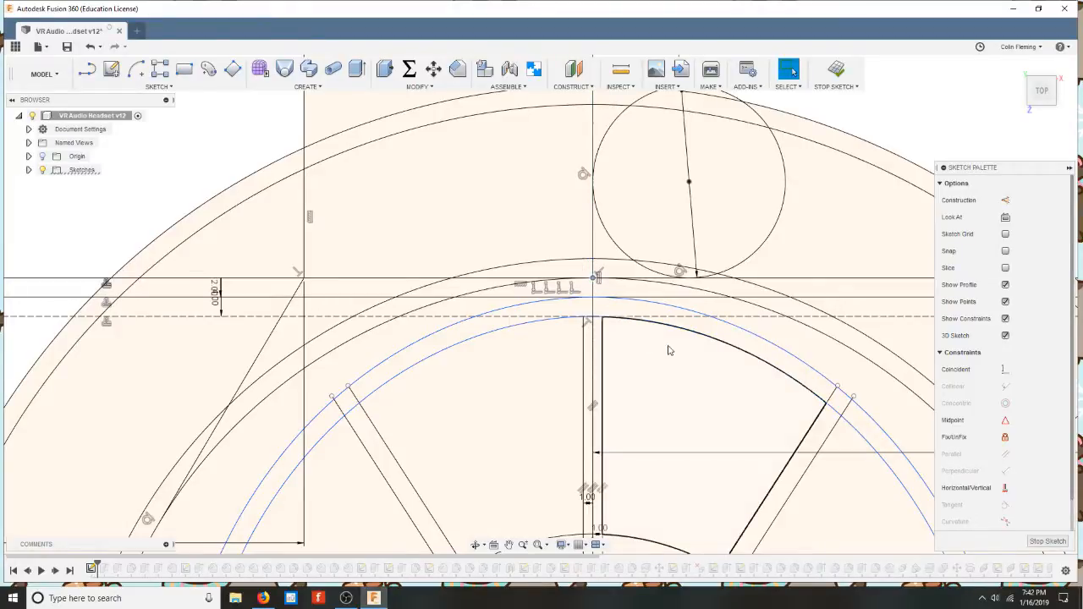
scroll(601, 269, "up", 5)
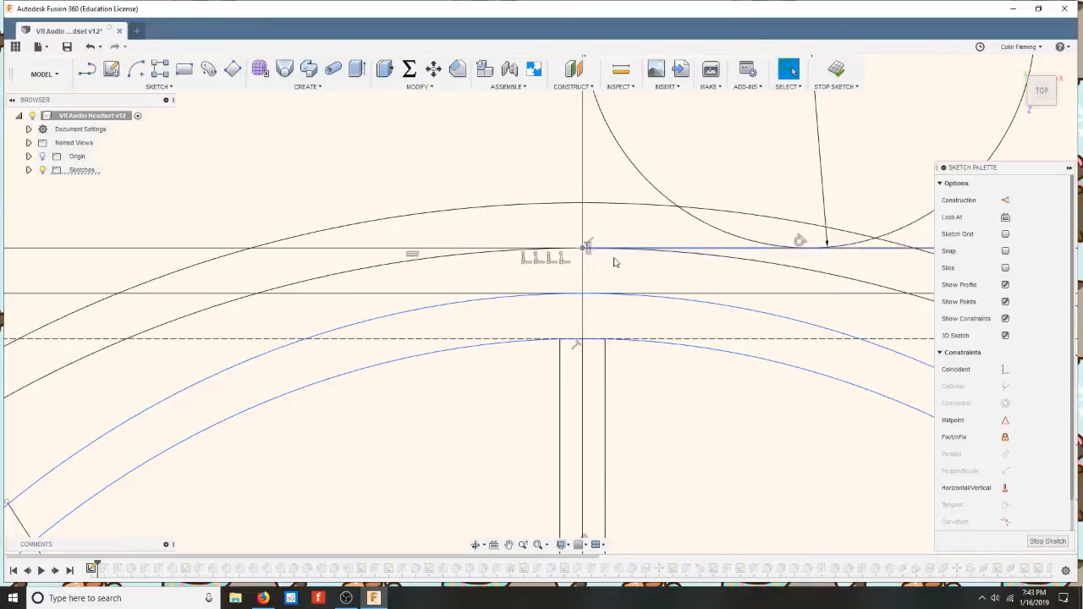
scroll(592, 312, "down", 8)
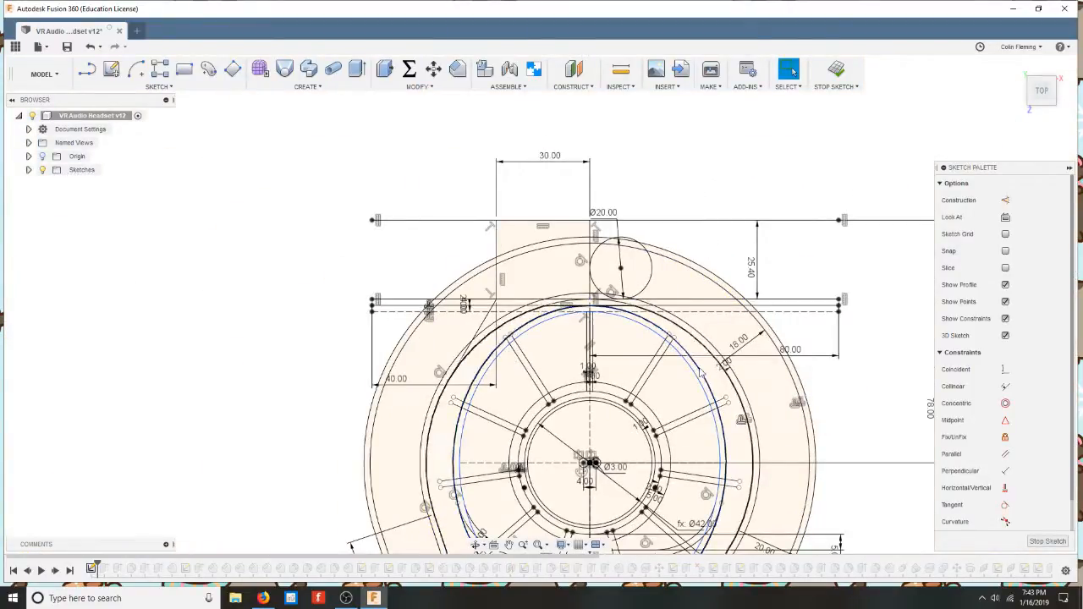
middle_click_drag(865, 430, 819, 286)
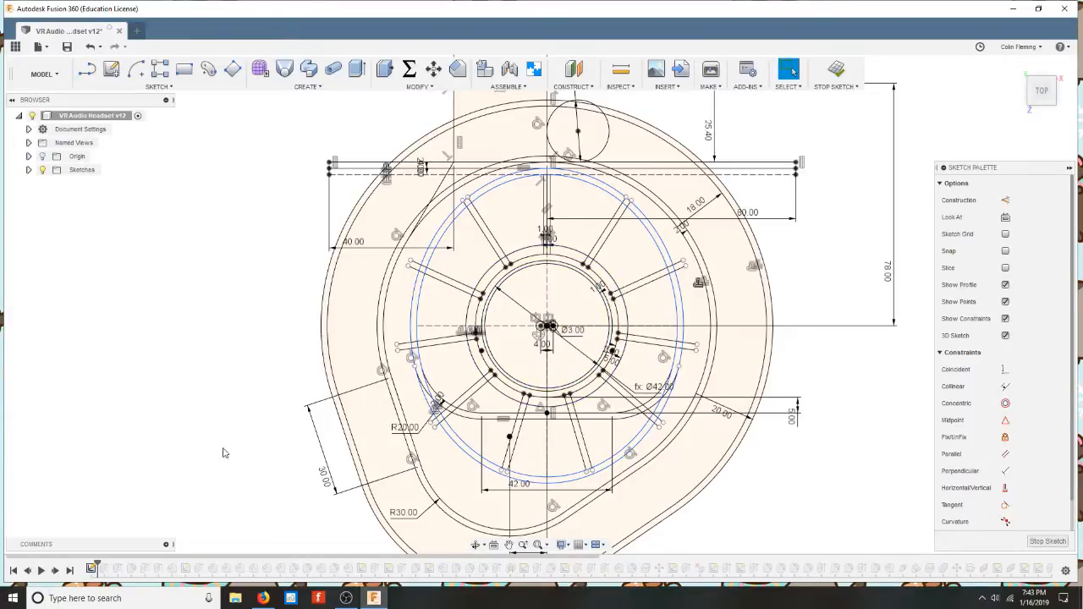
Step: Finish the sketch, advance the design history to the first extrusion and inspect the thin area where the tab meets the ring
left_click(831, 74)
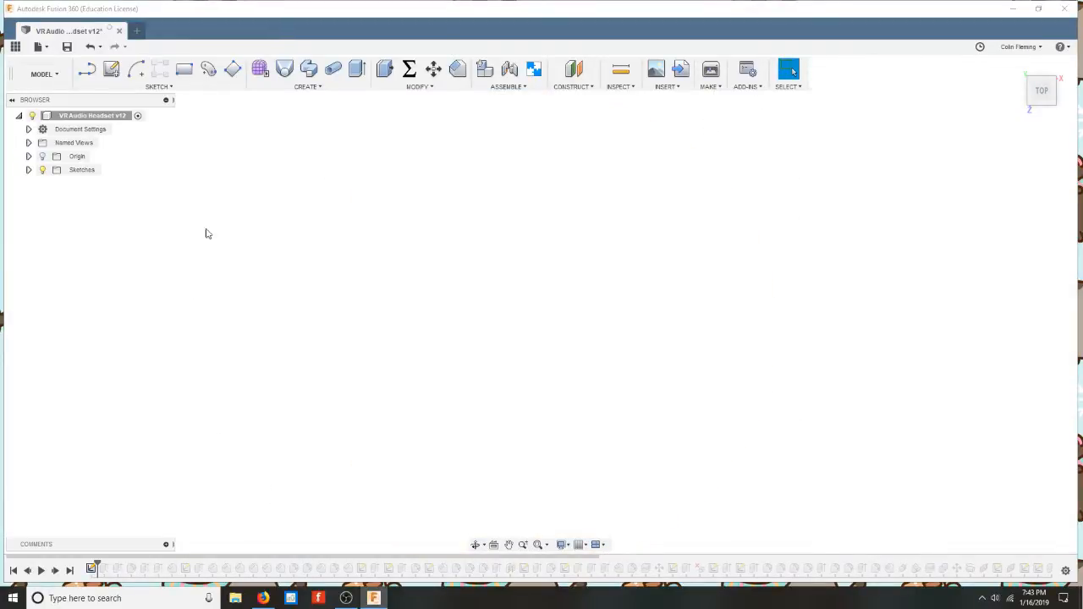
left_click(55, 572)
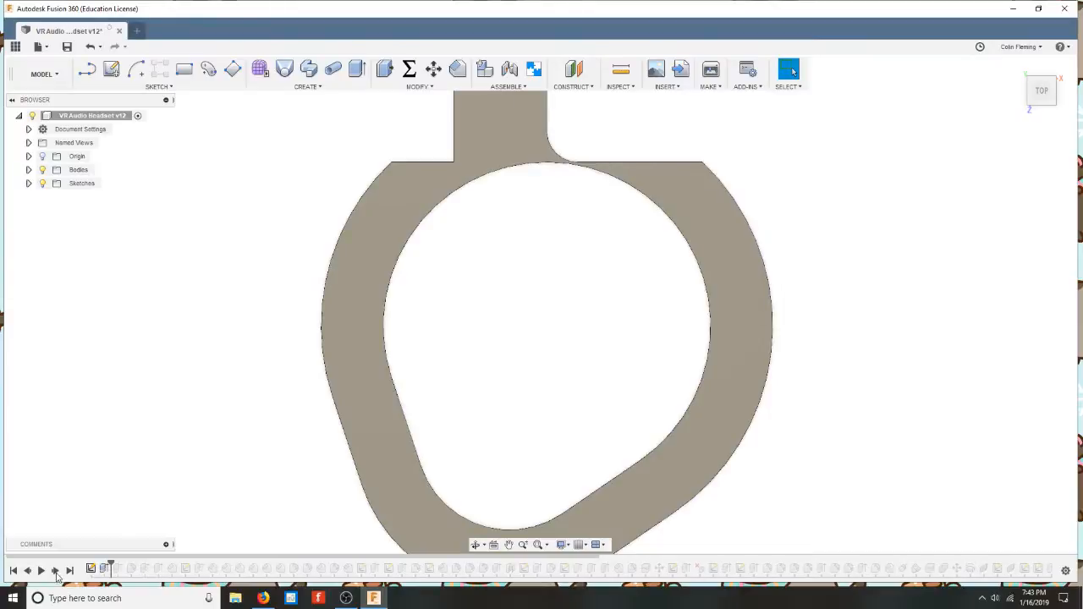
scroll(431, 418, "down", 2)
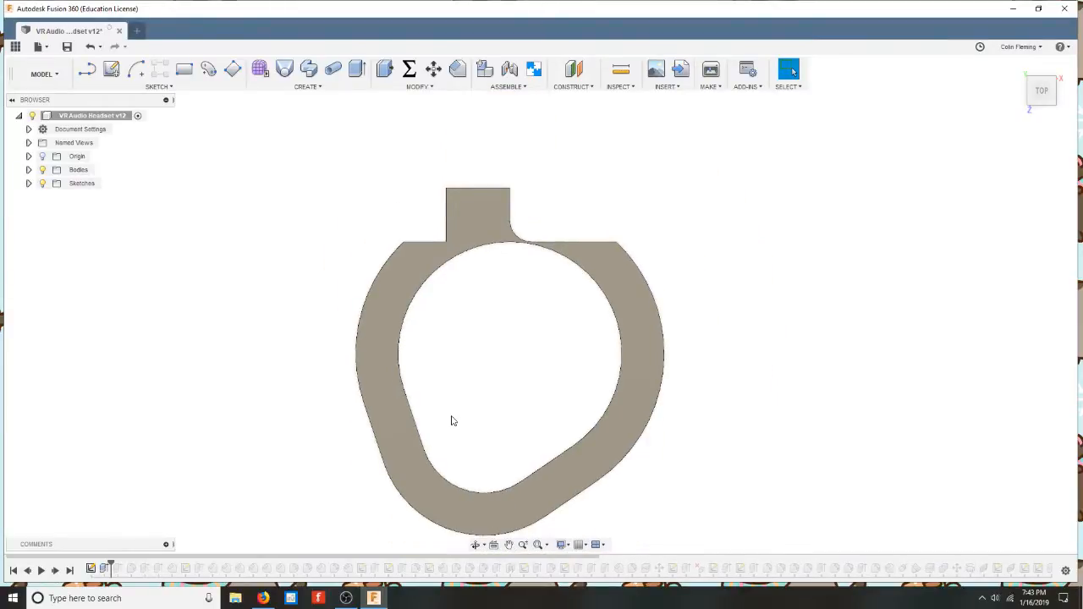
middle_click_drag(451, 421, 452, 421, "shift")
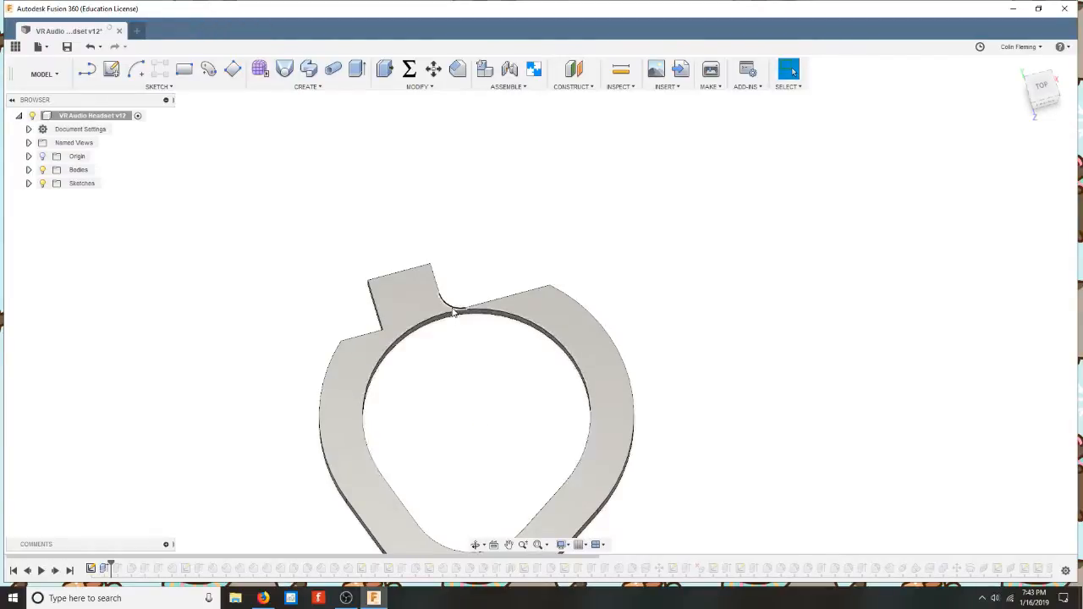
scroll(454, 313, "up", 8)
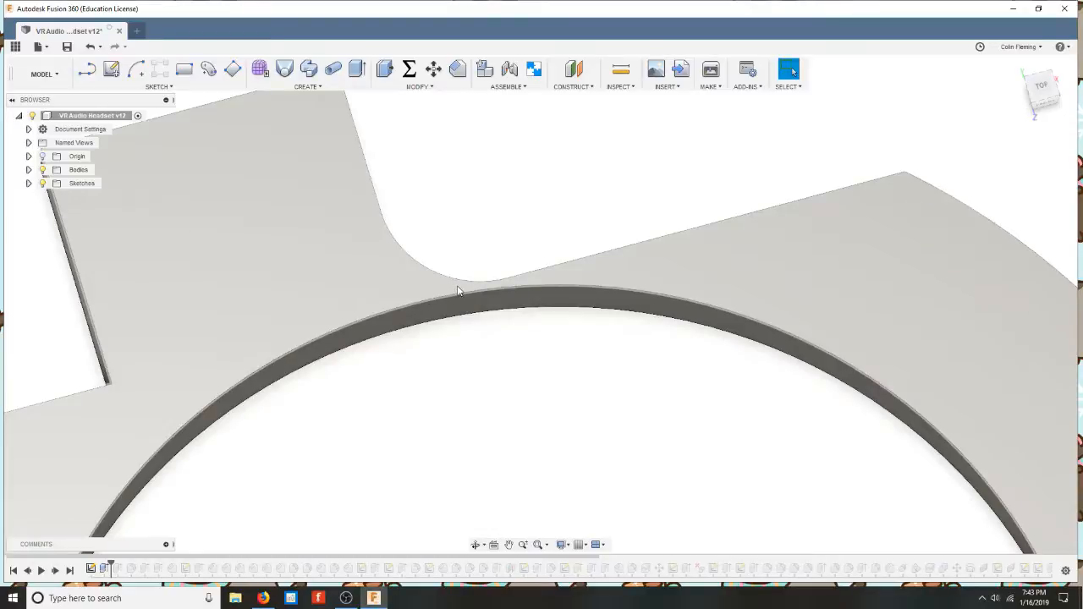
scroll(467, 438, "down", 10)
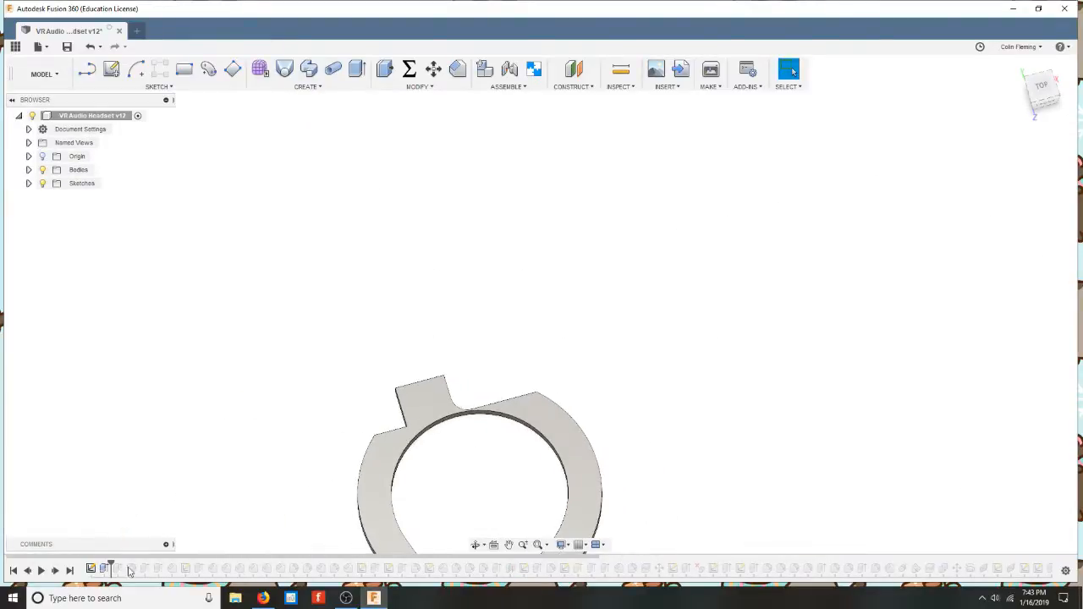
Step: Return the design history to the beginning and advance it through the first two extrusions
left_click(72, 573)
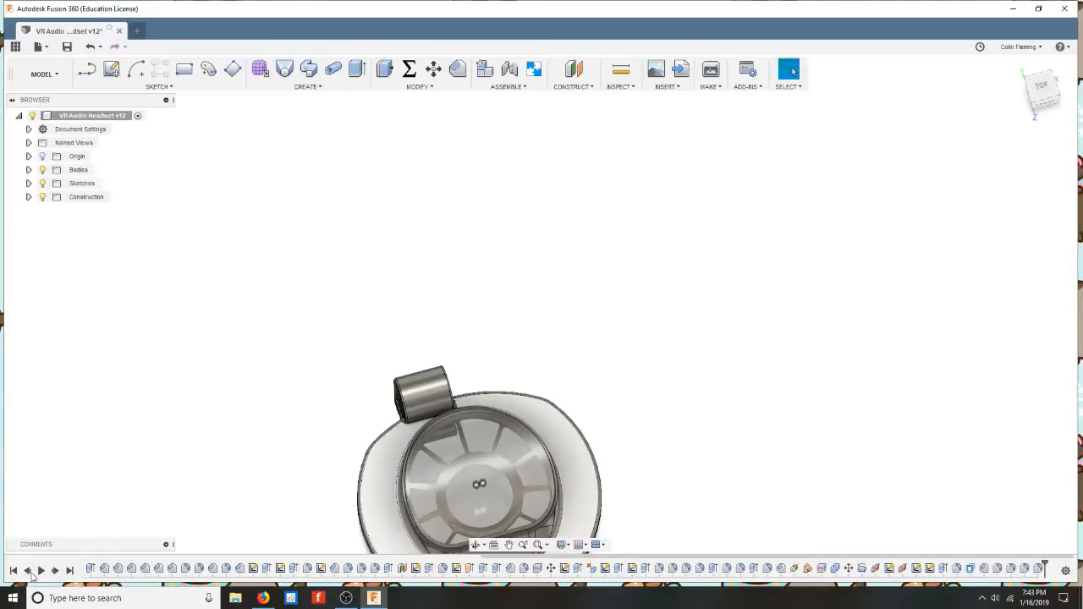
left_click(14, 572)
left_click(54, 571)
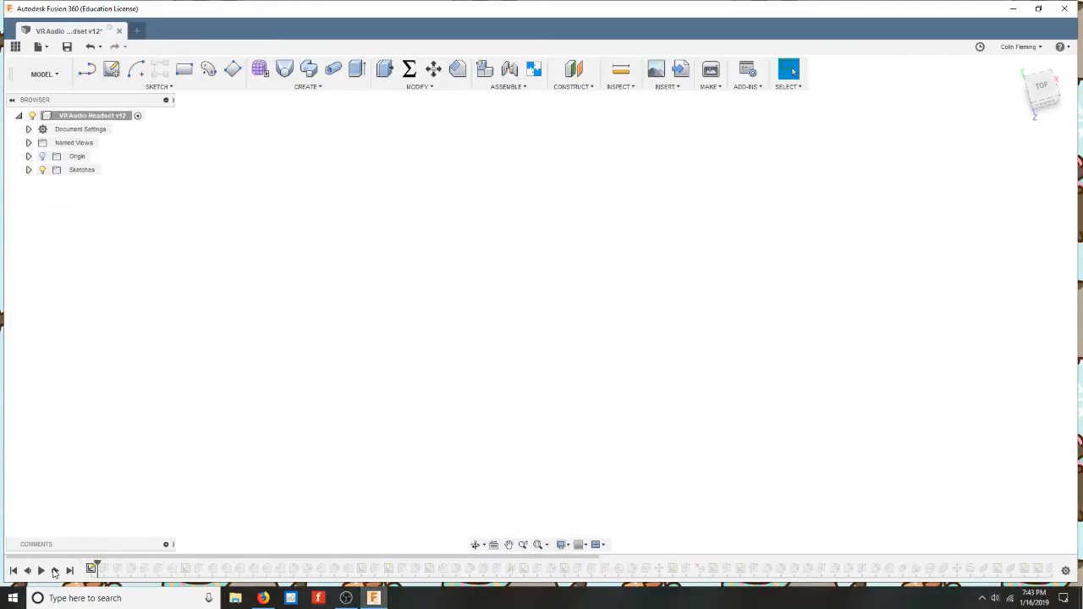
left_click(54, 572)
left_click(54, 572)
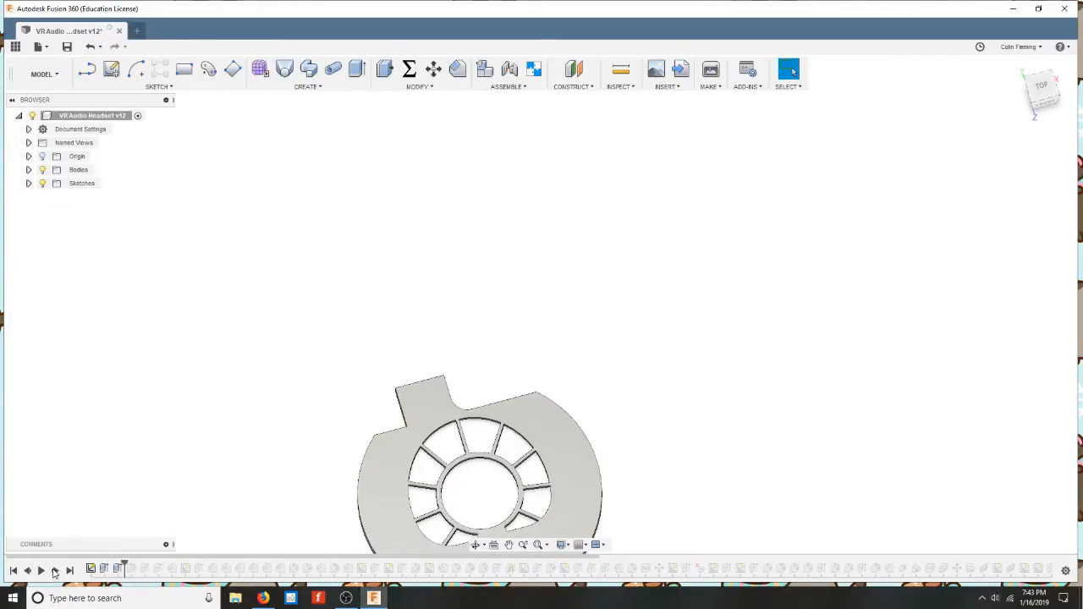
Step: Inspect the spoked grille from the underside and advance the design history to the fillet on its openings
scroll(458, 514, "down", 3)
scroll(458, 514, "up", 5)
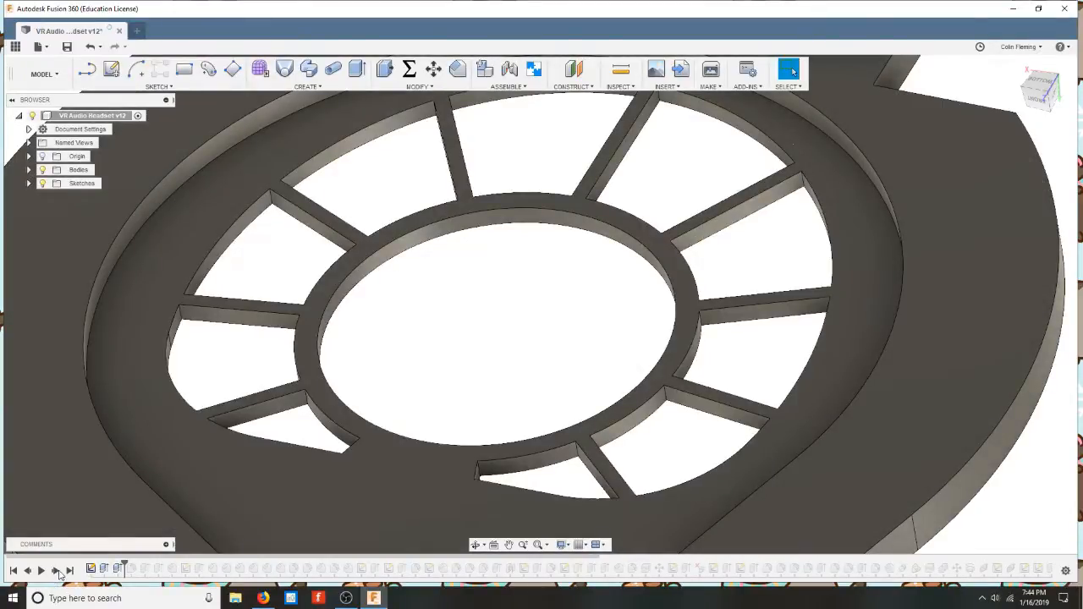
left_click(54, 572)
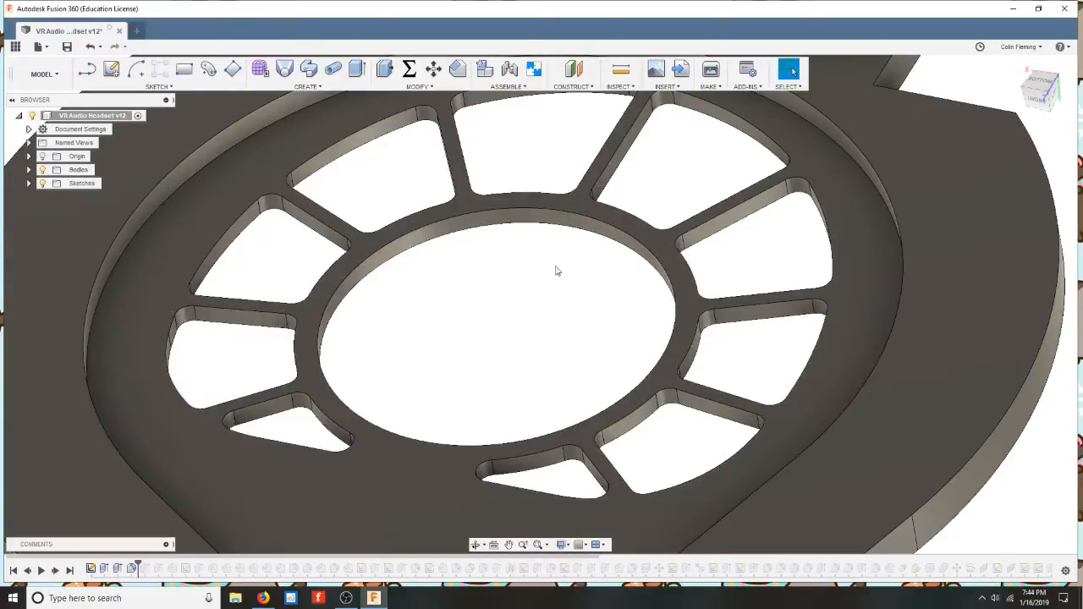
Step: Advance the design history through the central ring extrusion, the stepped recess around the grille and the chamfer on the ring's opening
left_click(54, 572)
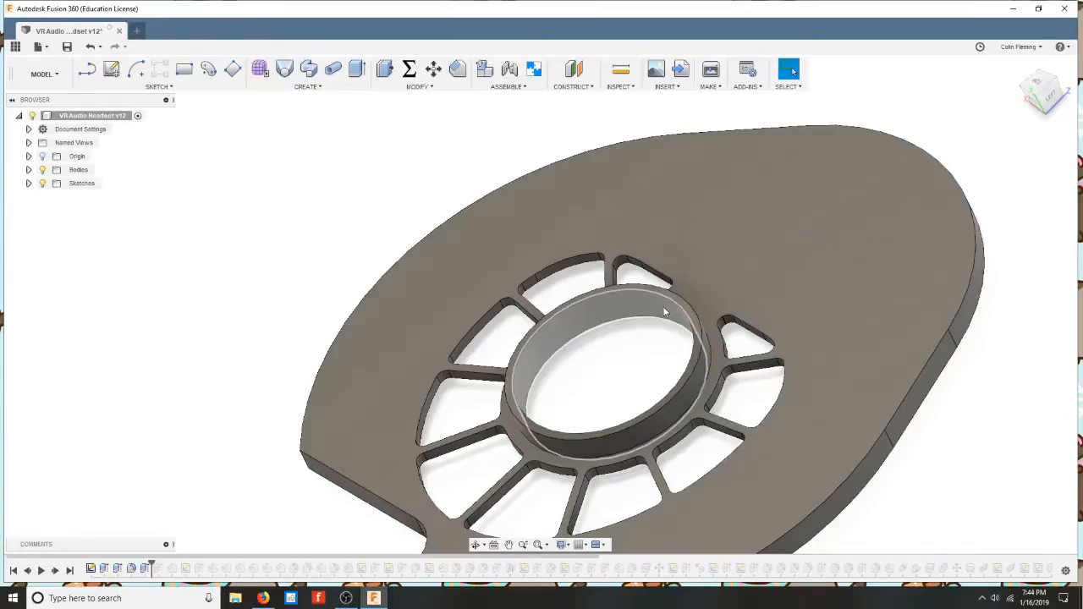
left_click(55, 572)
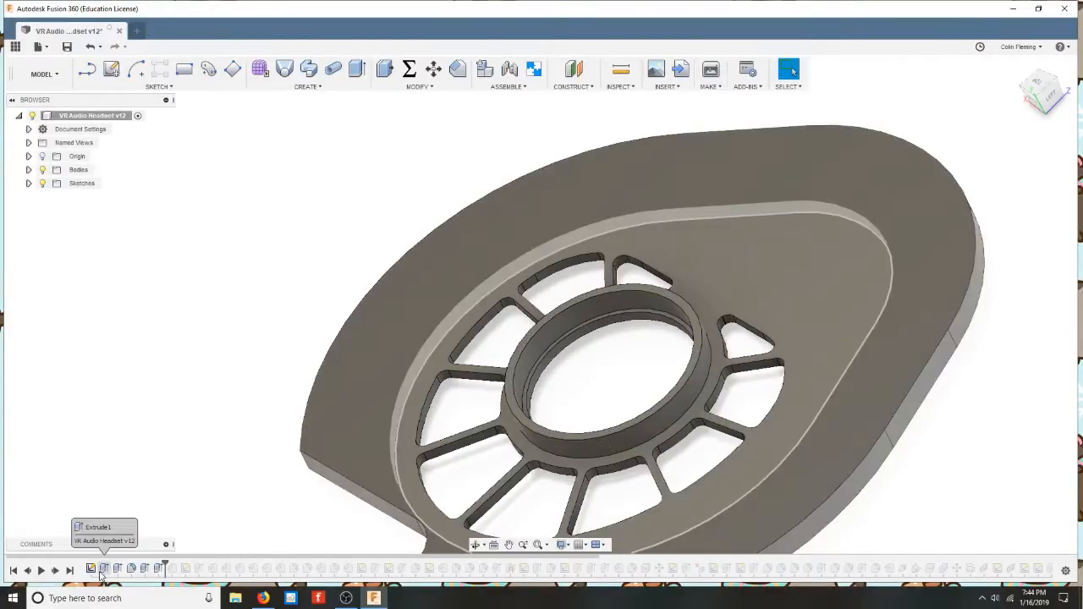
left_click(55, 571)
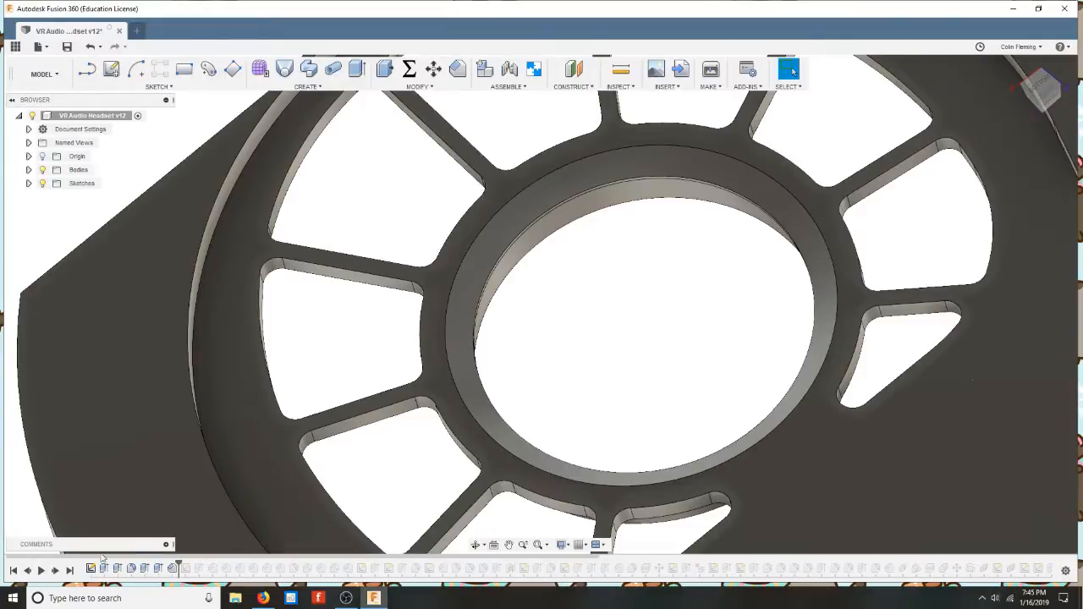
Step: Advance the design history to the next sketch, open it to examine the 65 mm circle across the grille spokes, and finish the sketch
left_click(55, 572)
double_click(187, 568)
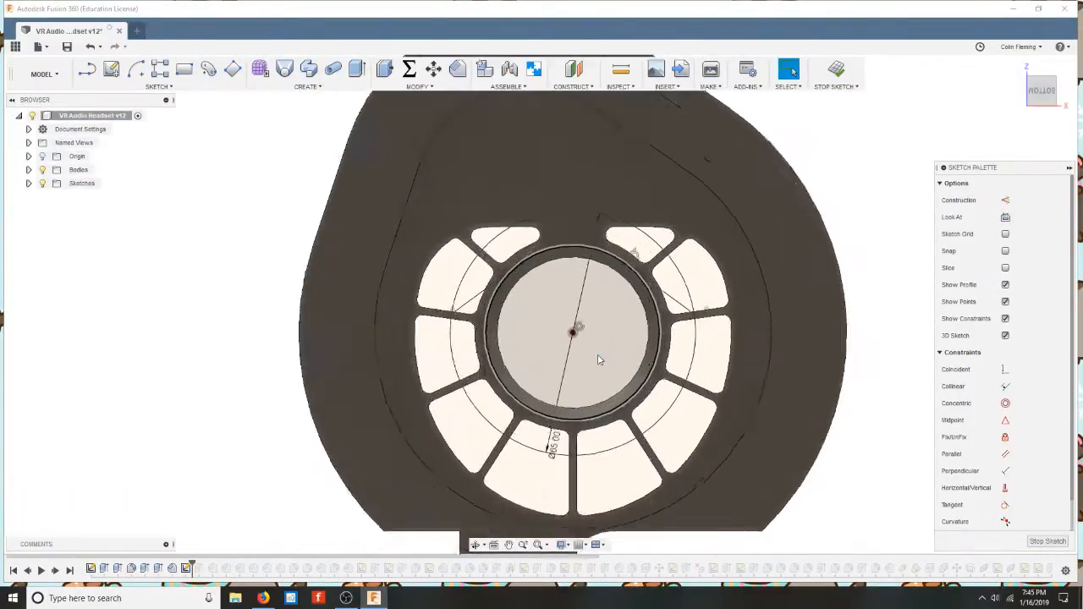
scroll(598, 360, "up", 2)
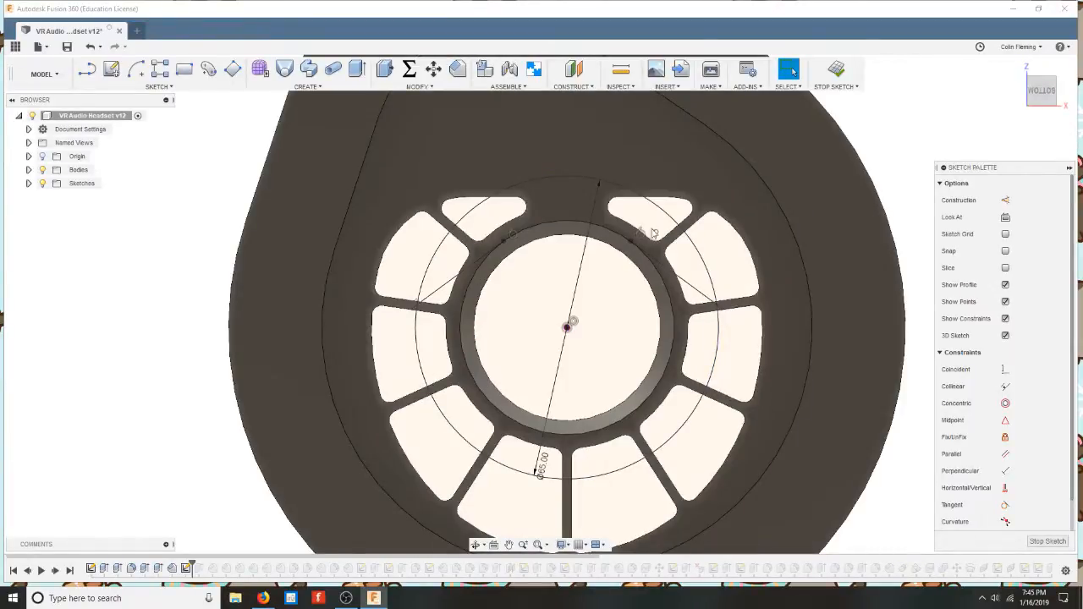
left_click(458, 223)
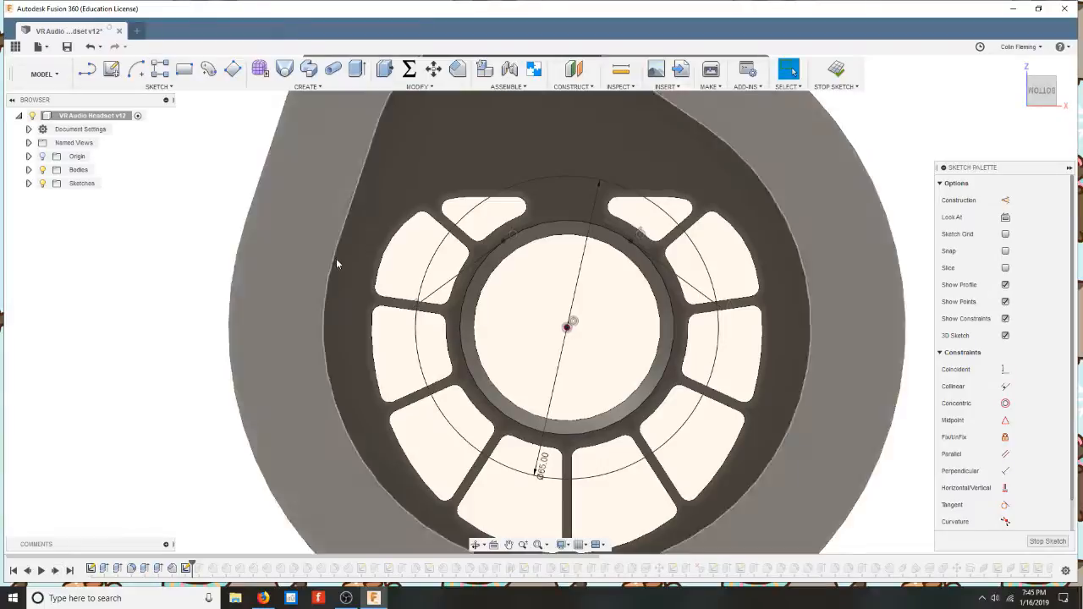
left_click(839, 88)
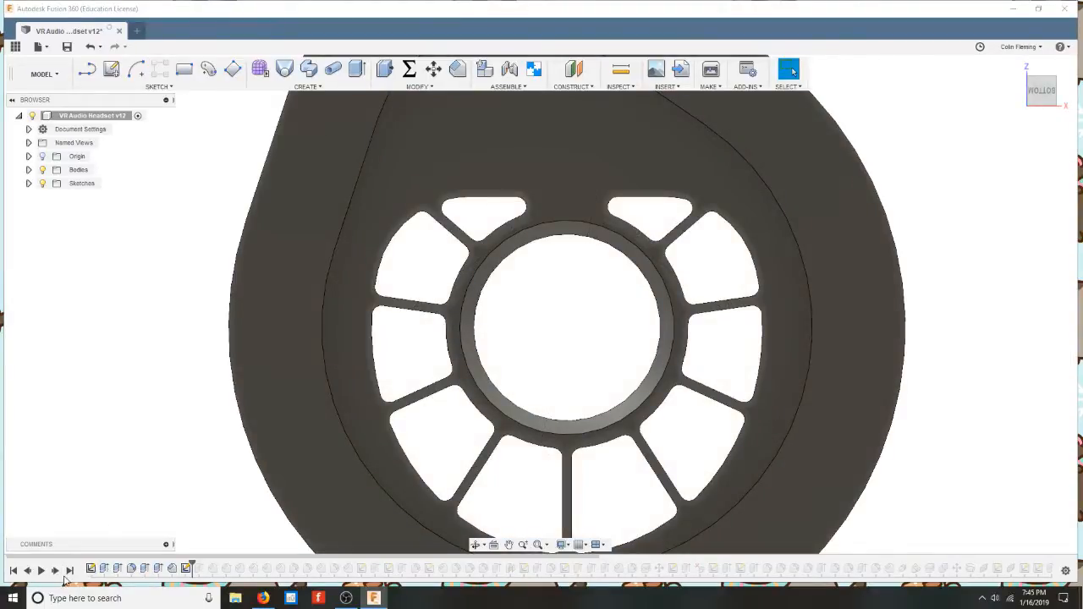
Step: Advance the design history through the spoke extrusion around the ring and the first two chamfers, inspecting the raised spokes
left_click(55, 571)
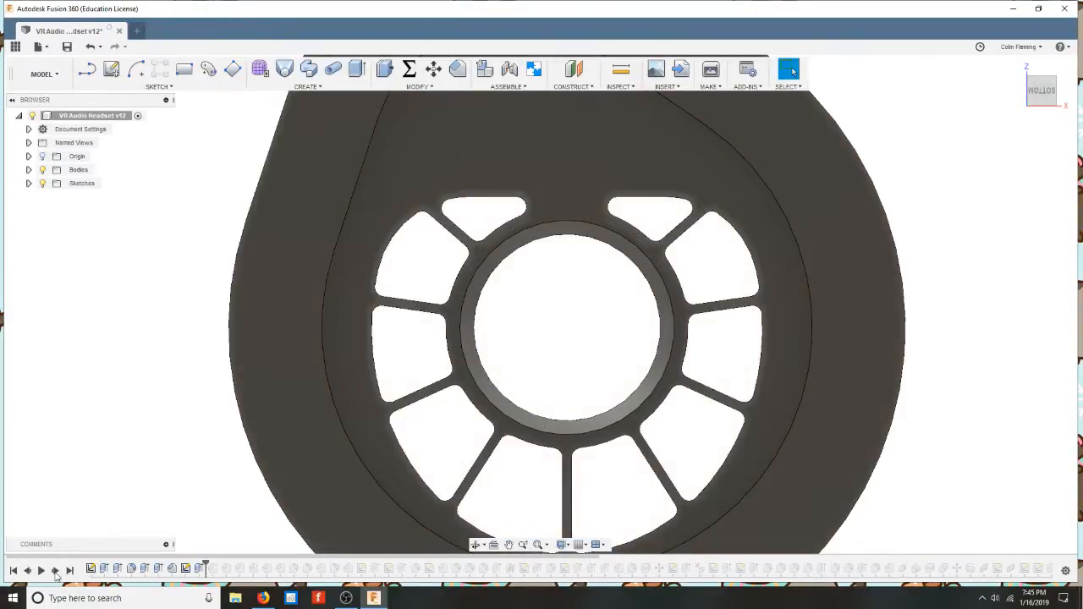
middle_click_drag(555, 369, 555, 369, "shift")
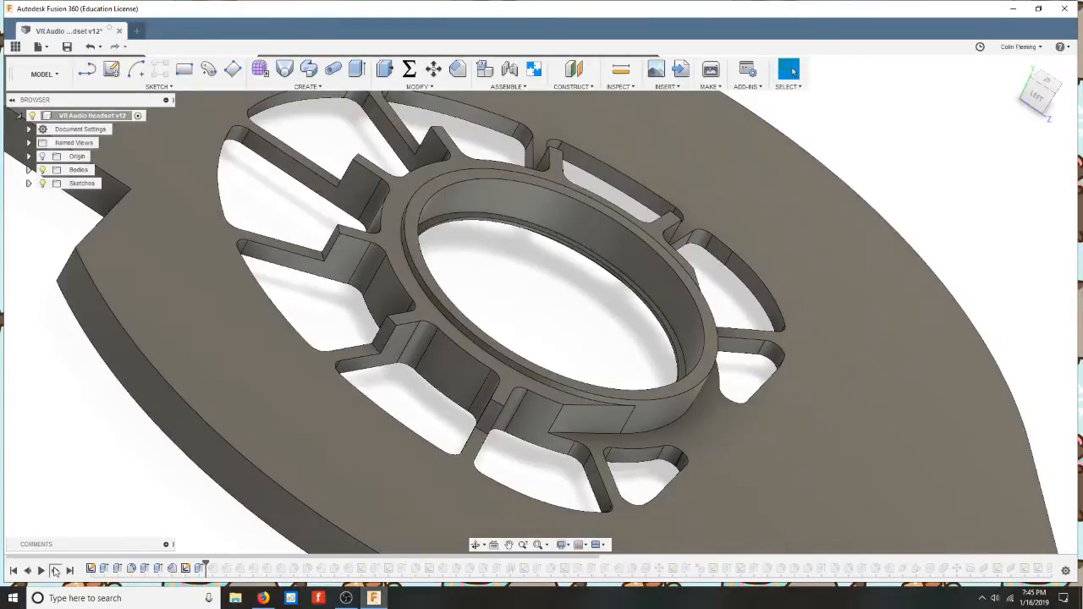
left_click(54, 571)
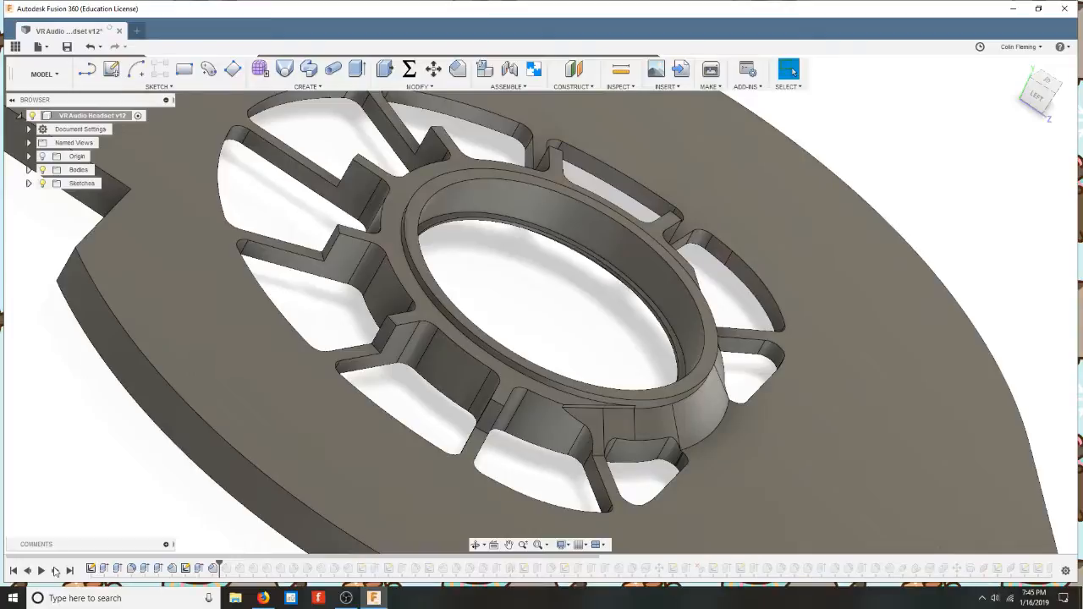
left_click(55, 573)
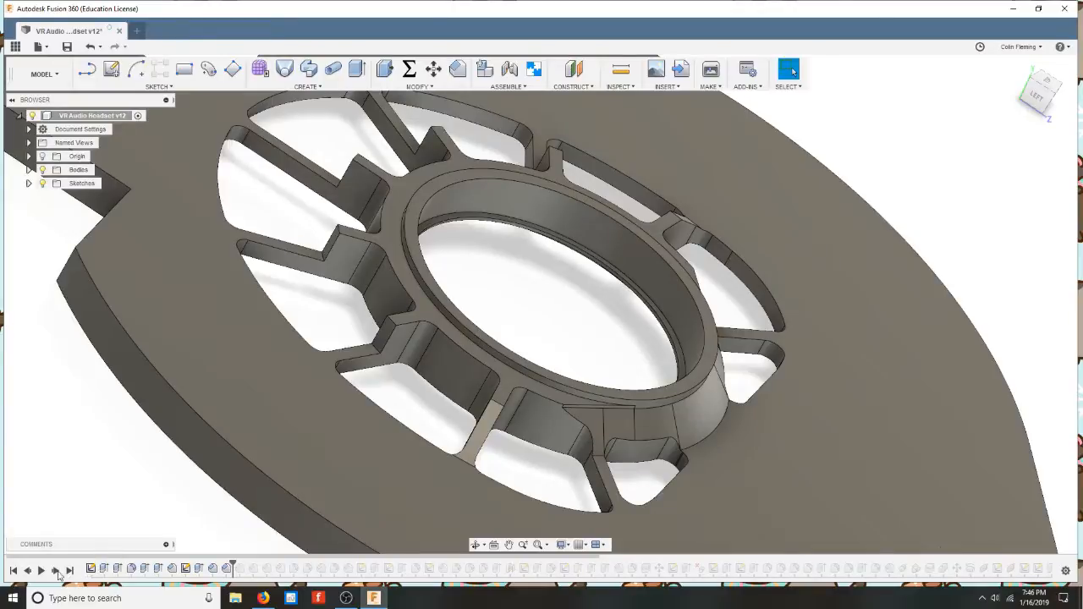
Step: Compare the ring before and after its inner rim chamfer, and advance the design history to the next spoke chamfer
left_click(56, 572)
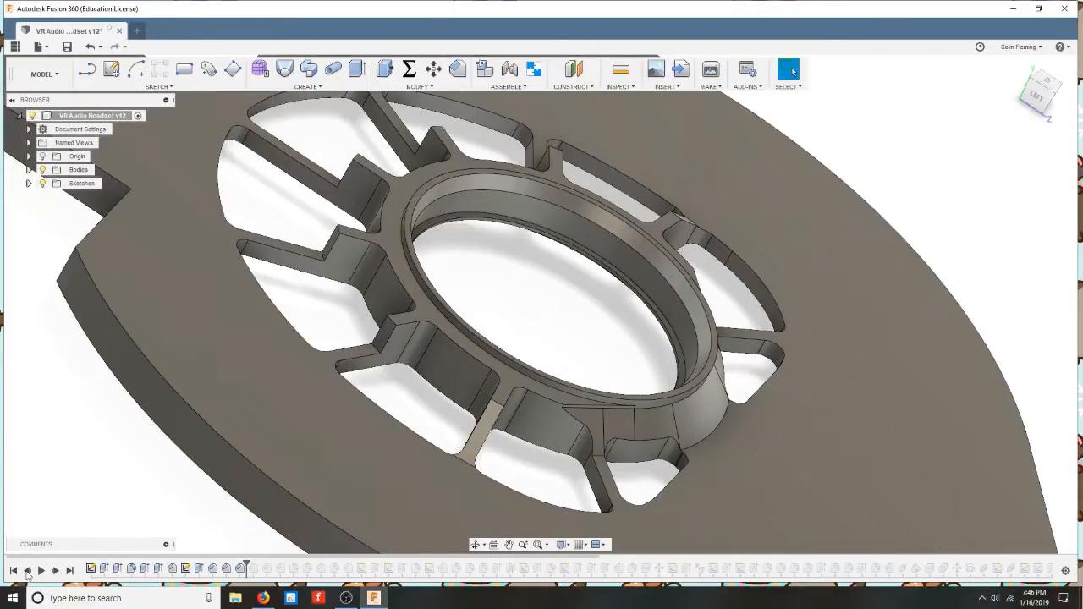
left_click(27, 573)
left_click(55, 572)
left_click(55, 572)
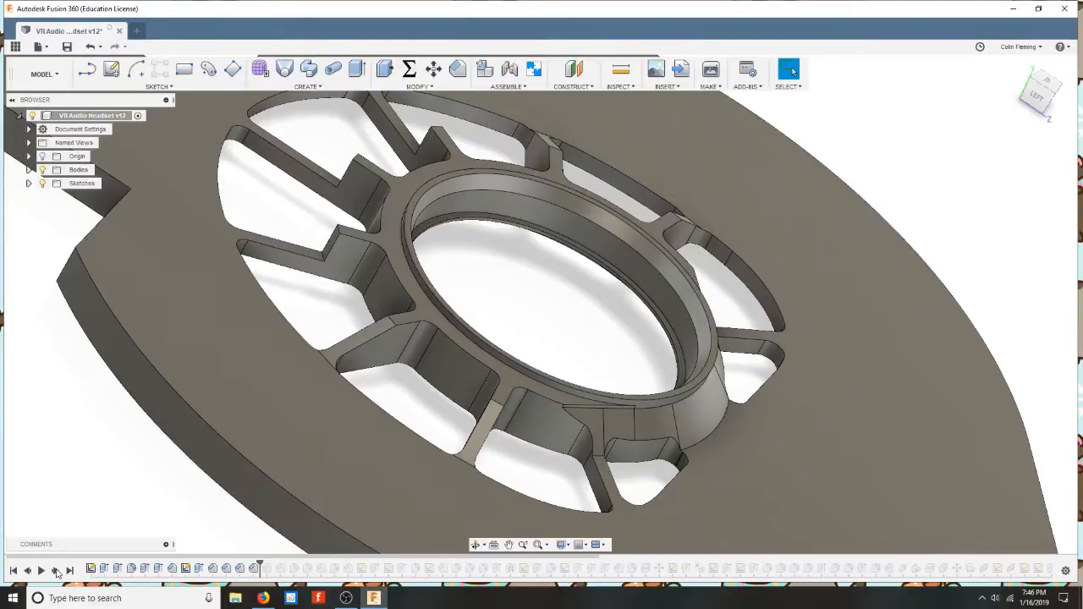
Step: Advance the design history through the remaining spoke chamfers and the two fillets to the chamfer that follows them
left_click(55, 572)
left_click(55, 572)
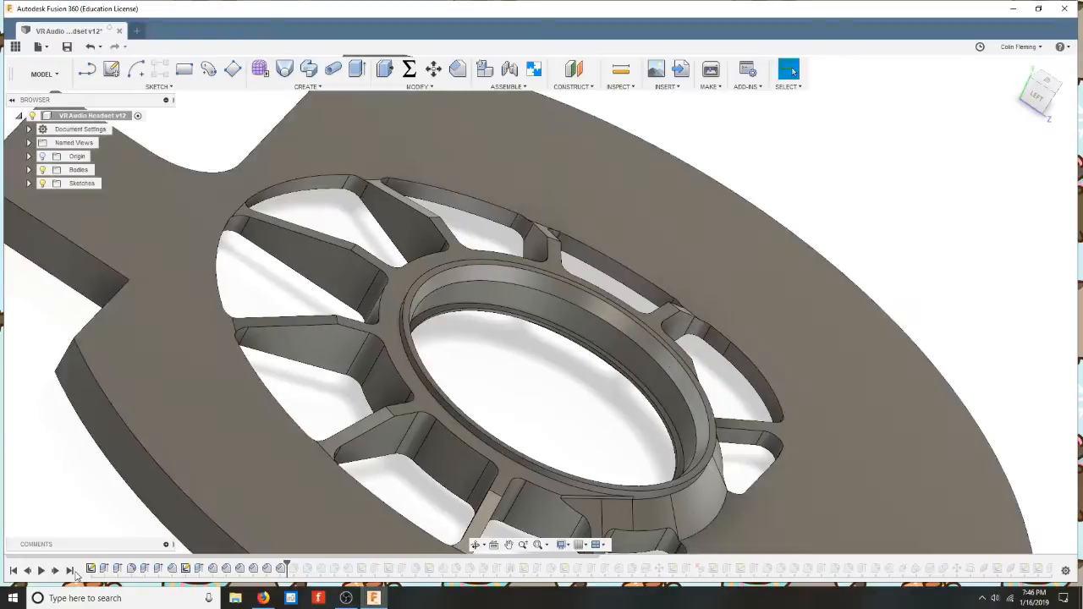
left_click(56, 571)
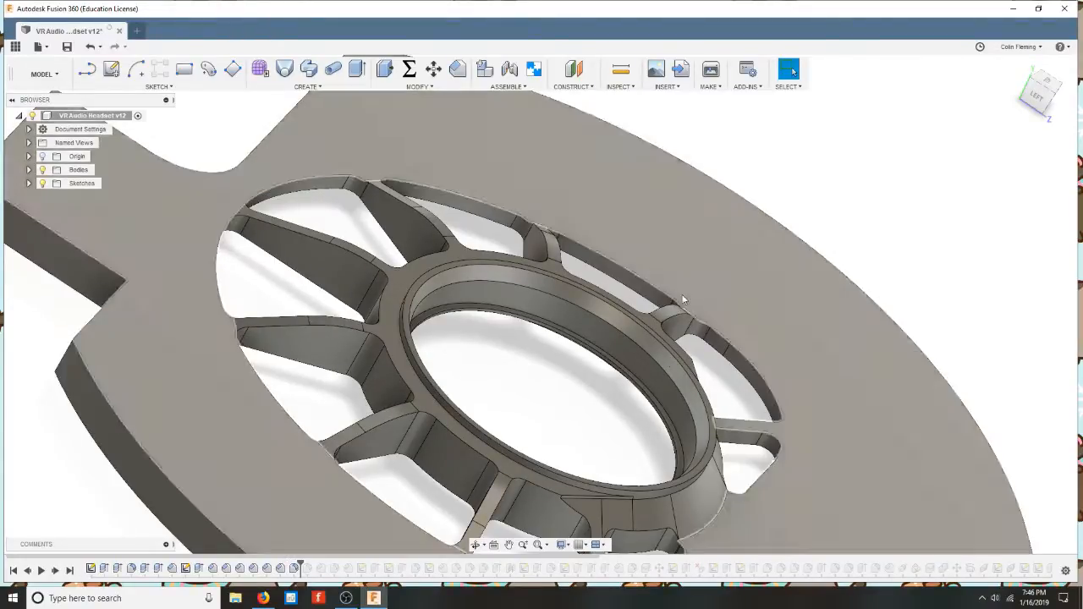
left_click(56, 572)
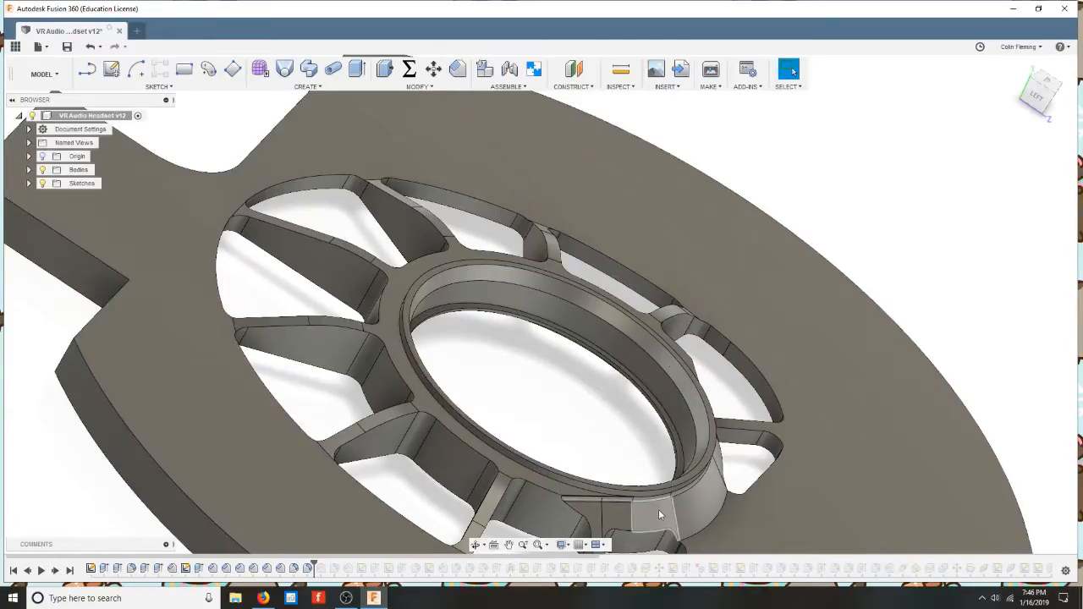
left_click(55, 572)
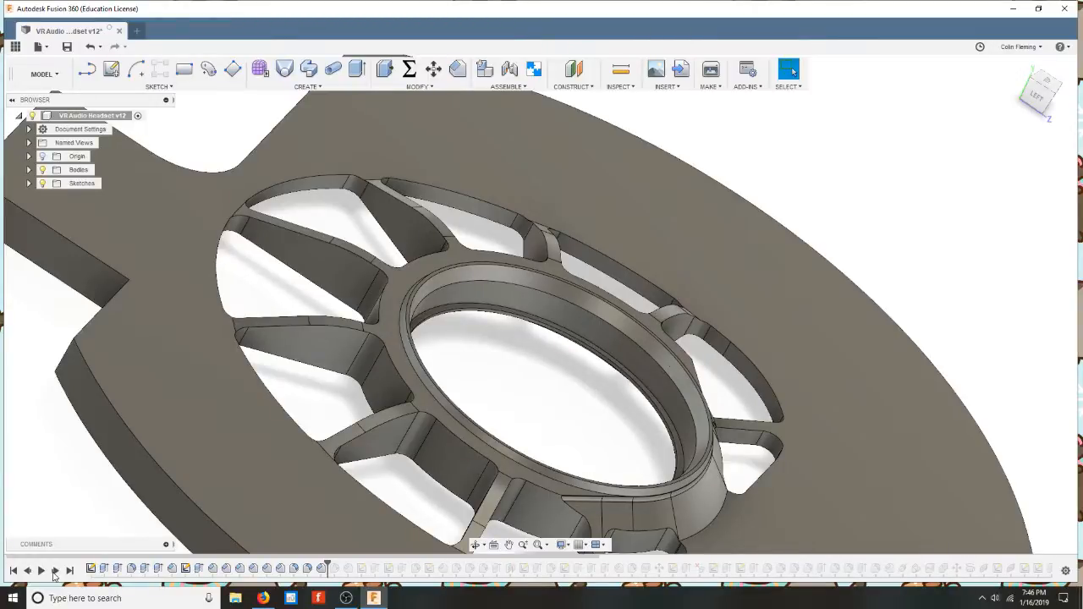
Step: Advance the design history to the fillet where the tab meets the plate and compare the corner before and after it
left_click(55, 571)
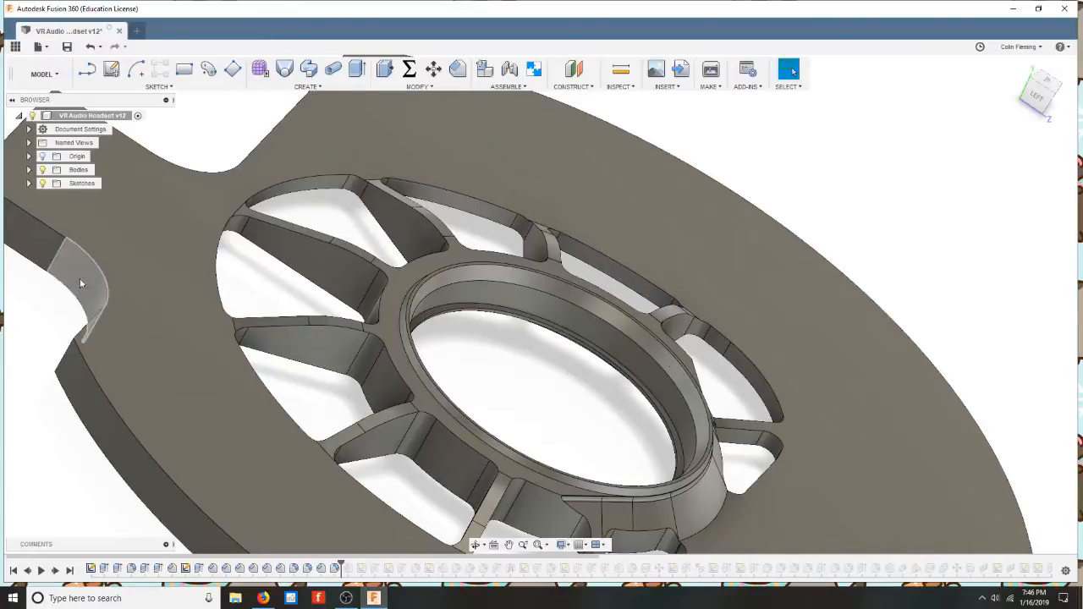
left_click(28, 571)
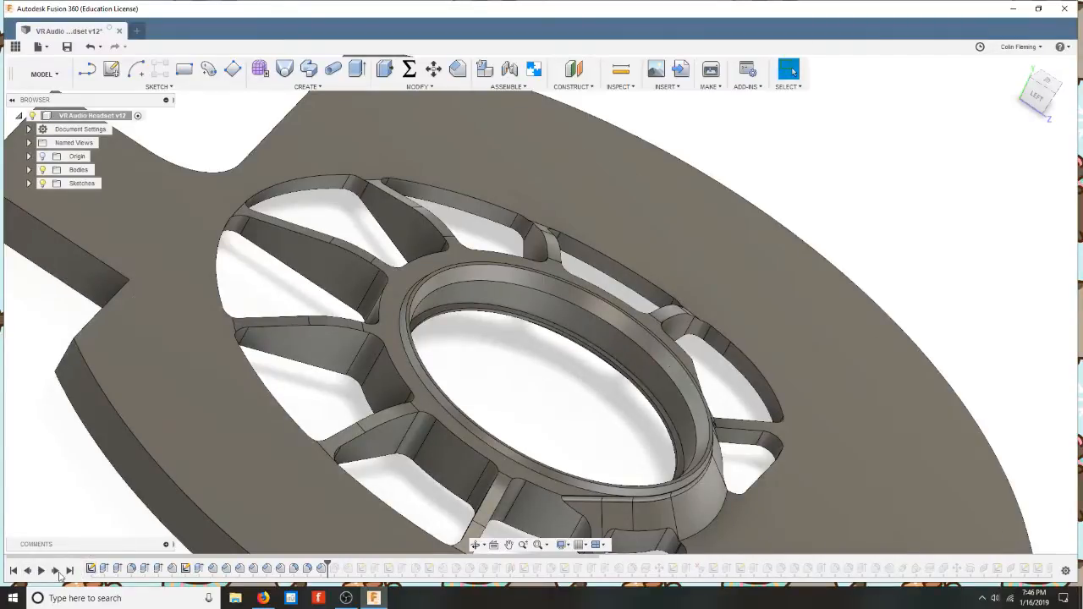
left_click(55, 571)
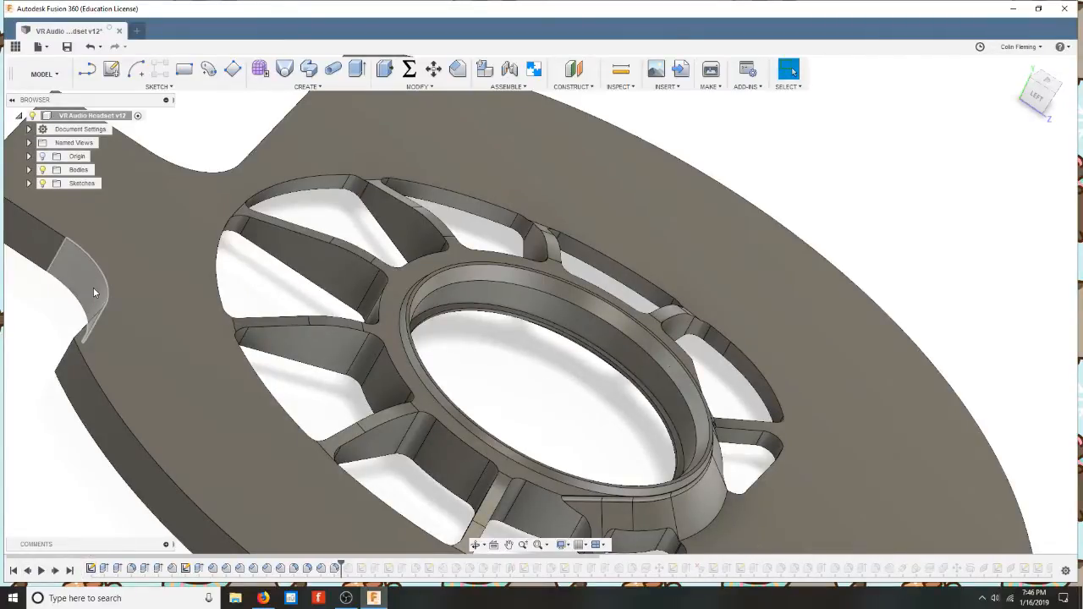
middle_click_drag(145, 380, 502, 405)
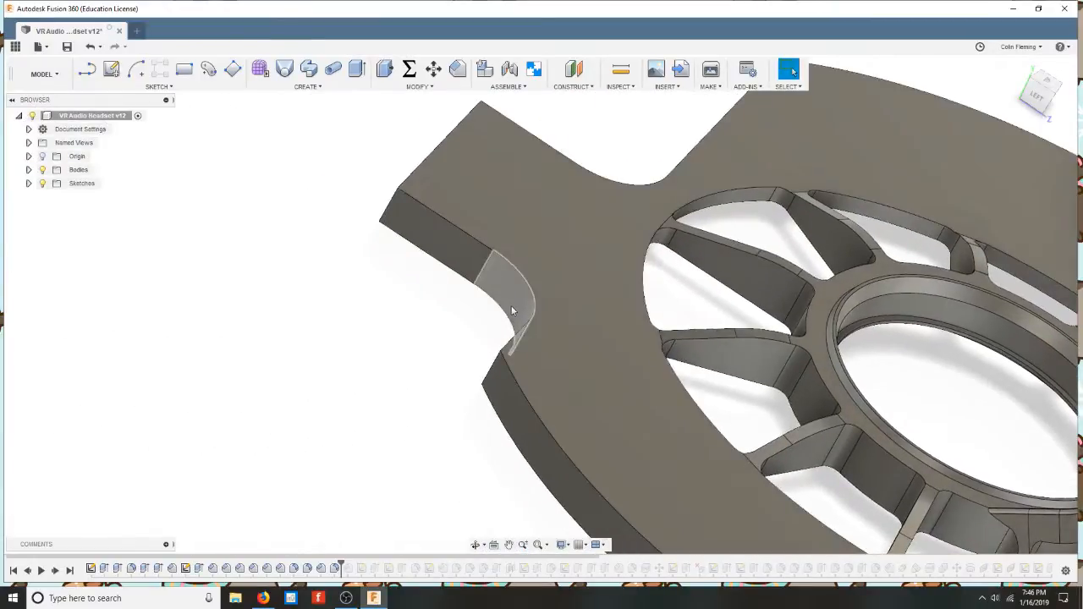
Step: Advance the design history to Chamfer4, compare the model before and after it, and inspect the recess edge from the underside
left_click(55, 572)
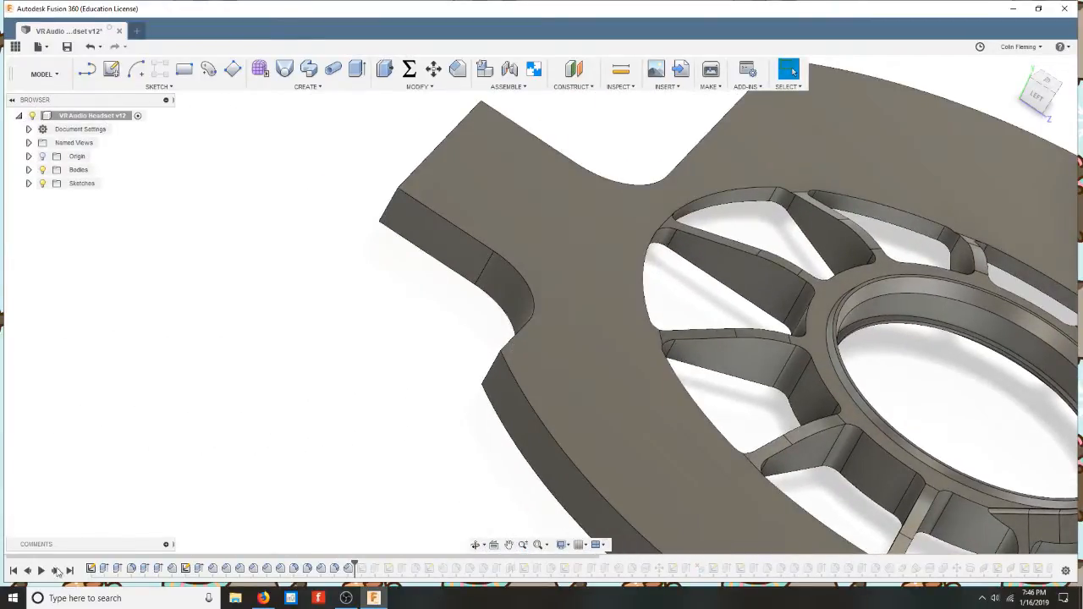
middle_click_drag(663, 445, 46, 519)
left_click(27, 571)
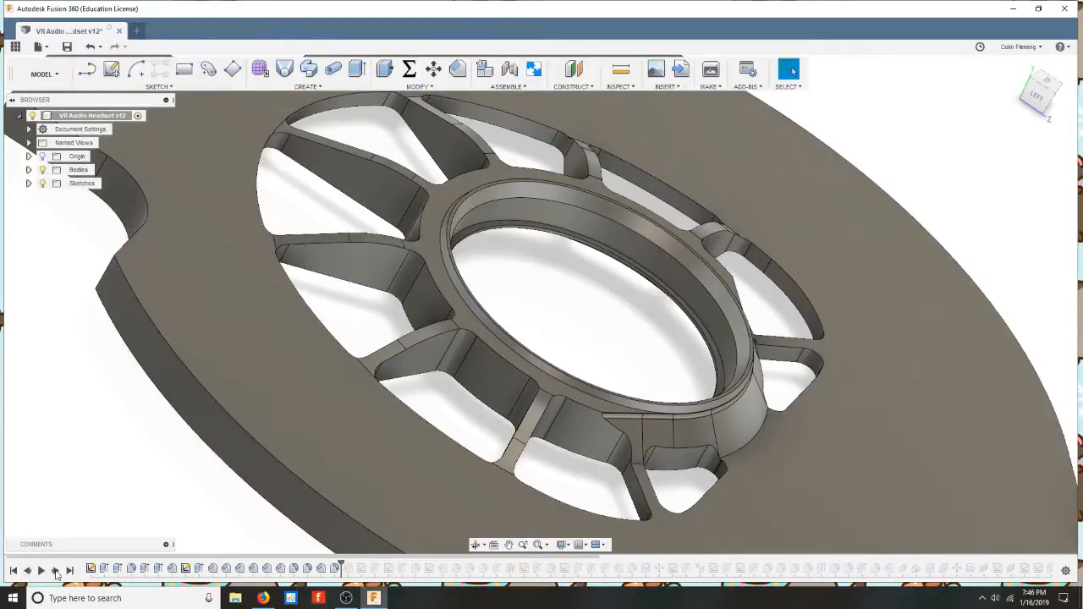
left_click(55, 572)
scroll(502, 423, "down", 5)
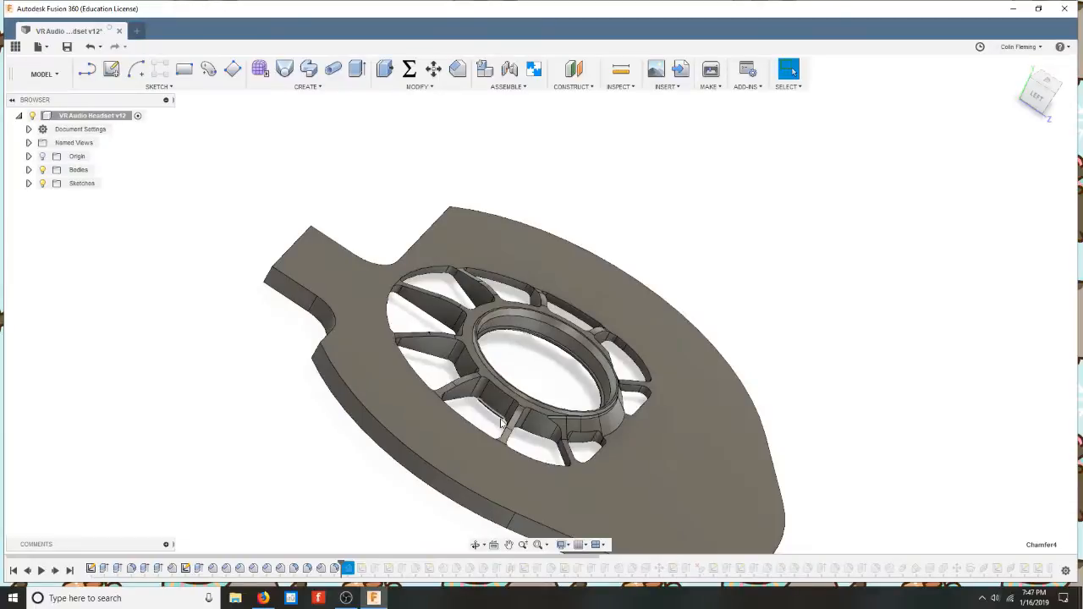
middle_click_drag(502, 424, 525, 437, "shift")
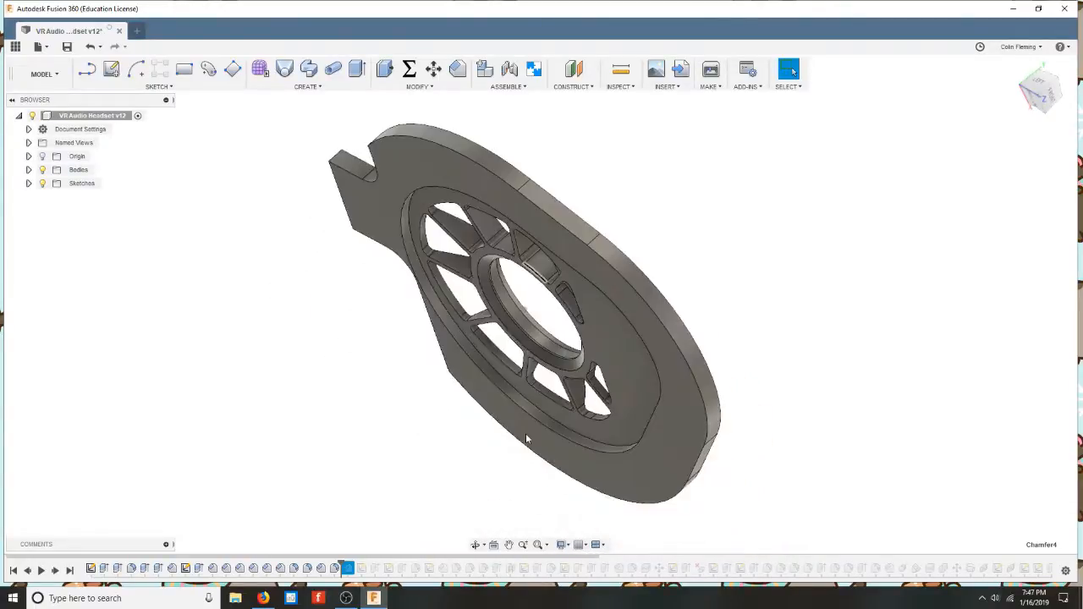
left_click(55, 571)
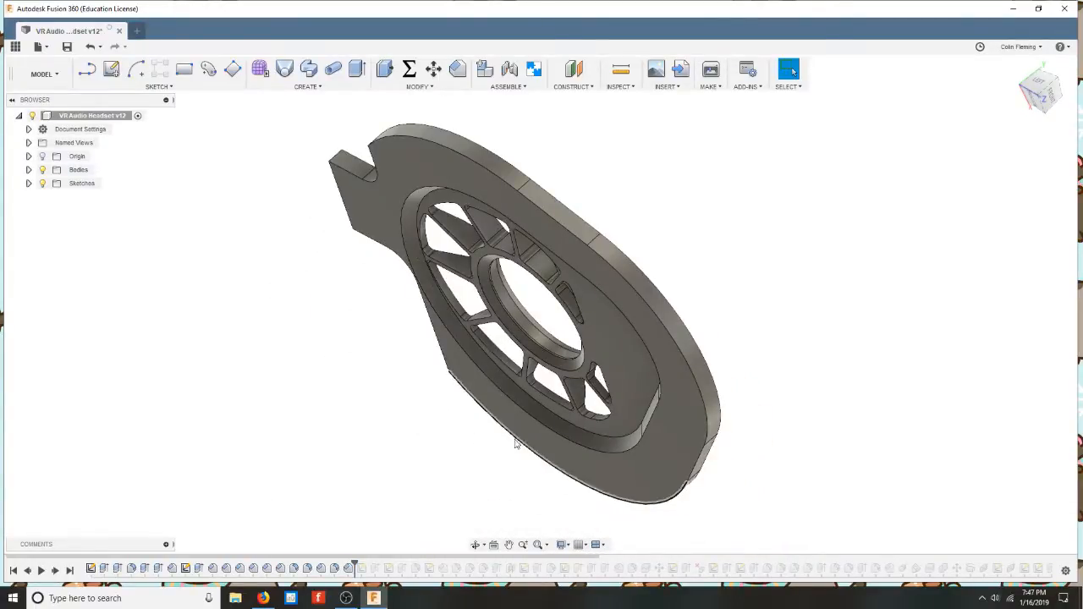
middle_click_drag(516, 444, 516, 444, "shift")
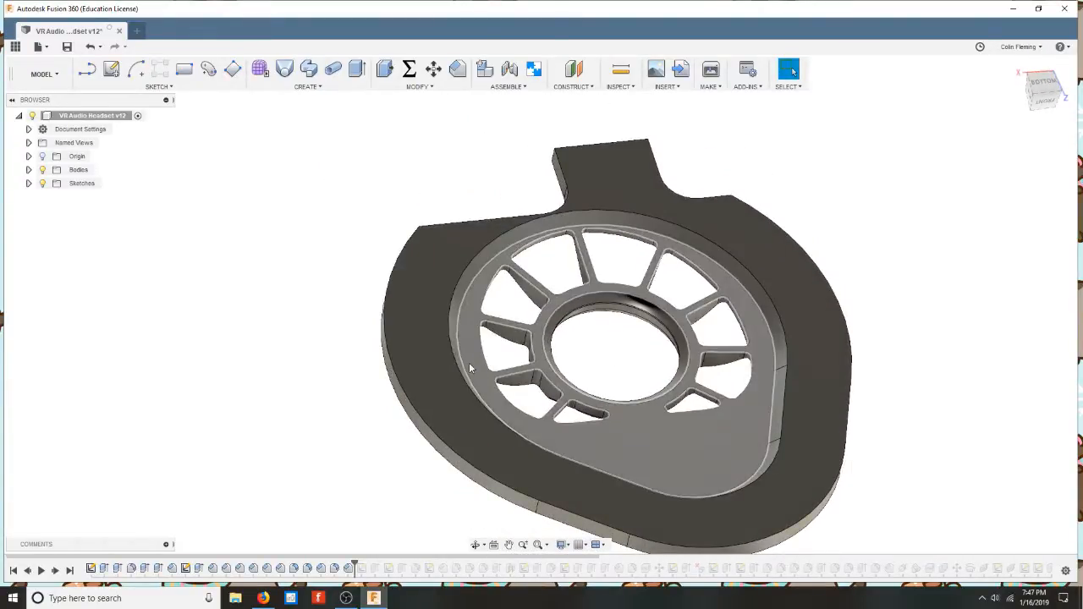
Step: Advance the design history to the next sketch, open it to examine the 4 mm rectangle at the tab's end, and finish the sketch
left_click(54, 572)
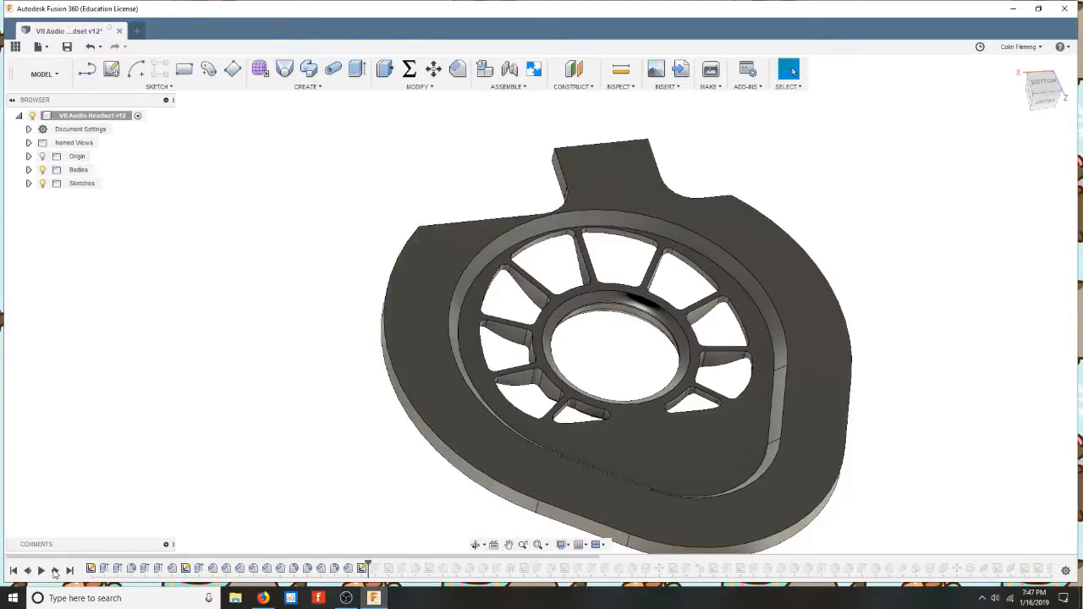
double_click(361, 568)
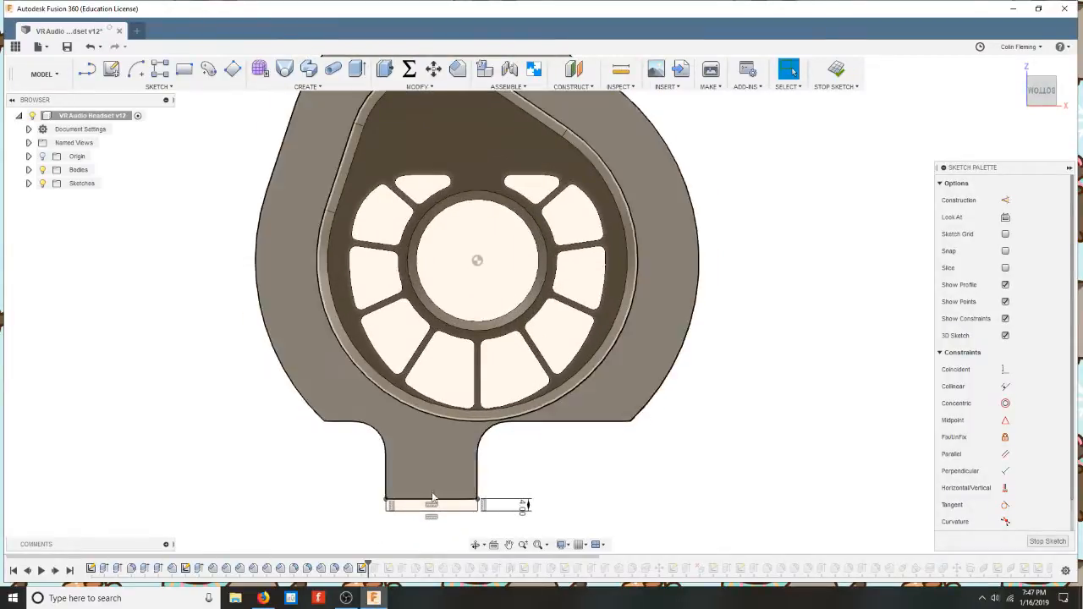
left_click(835, 71)
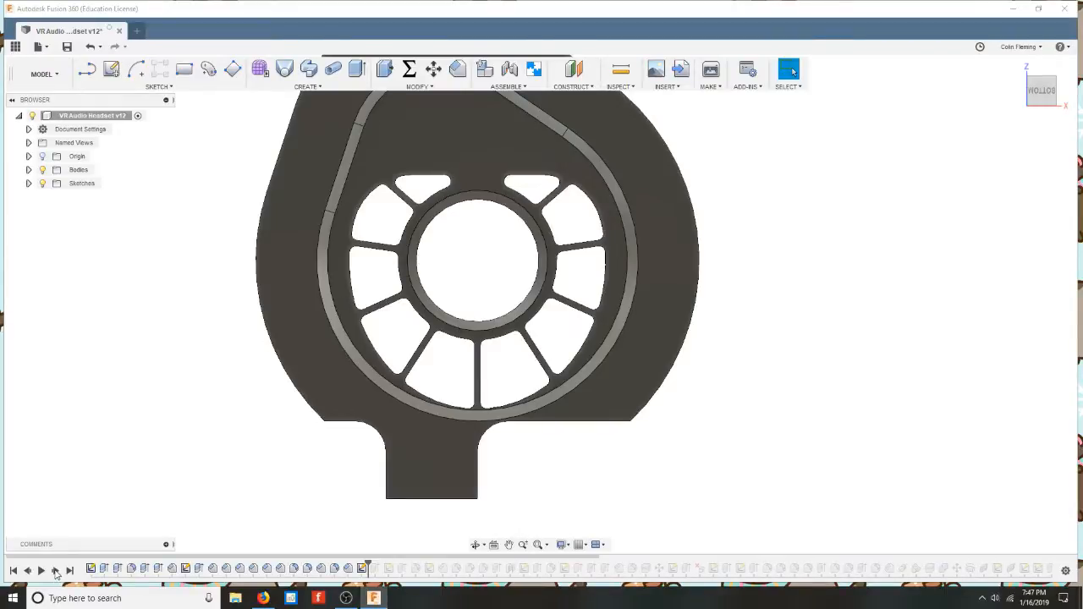
Step: Advance the design history through the upright arm extrusion at the tab's end, the following sketch and extrusion, and the next fillet
left_click(55, 572)
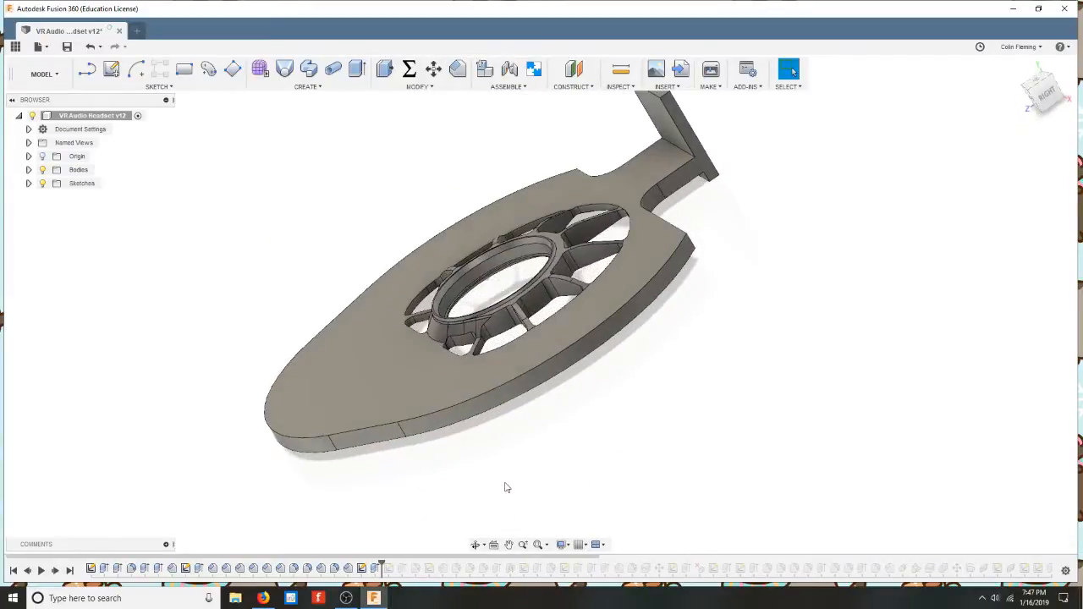
left_click(55, 573)
left_click(55, 573)
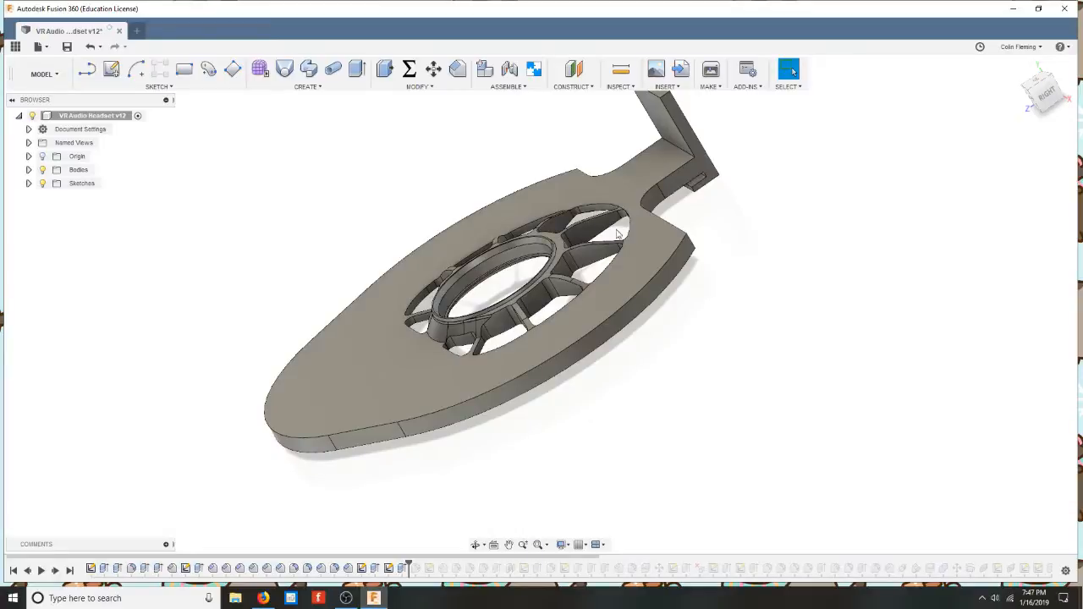
left_click(55, 572)
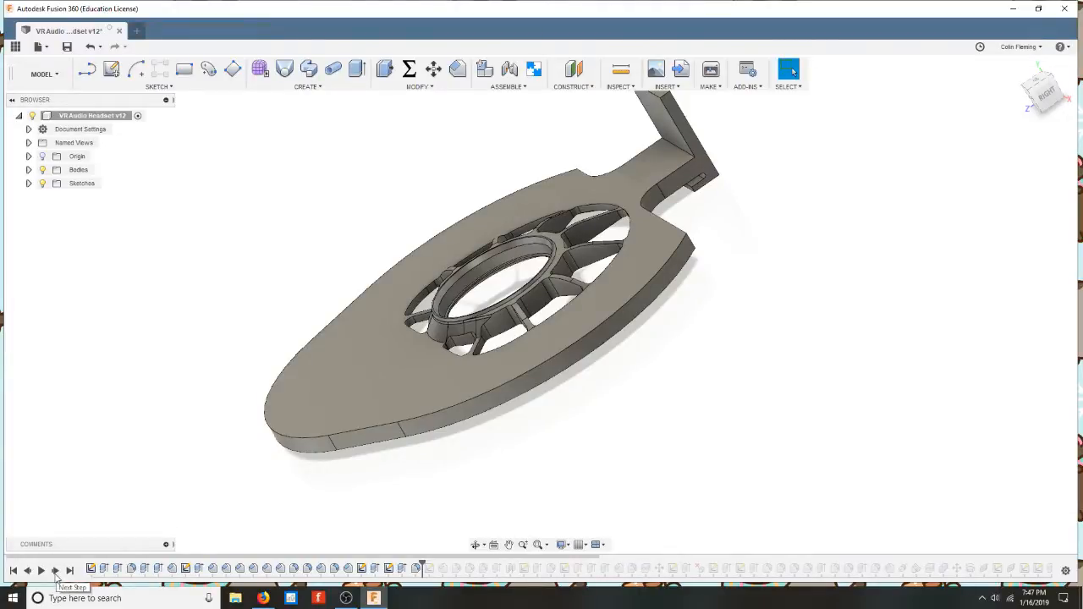
Step: Advance the design history through the next sketch, chamfer and fillet, and inspect the resulting part
left_click(56, 572)
left_click(56, 571)
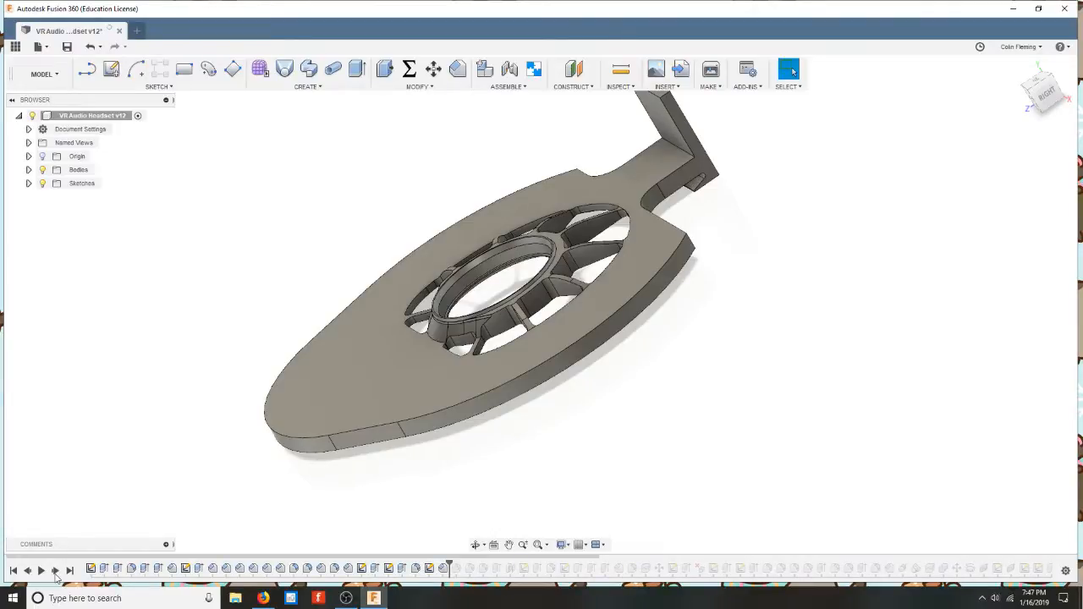
left_click(56, 571)
scroll(495, 319, "down", 3)
scroll(496, 317, "up", 6)
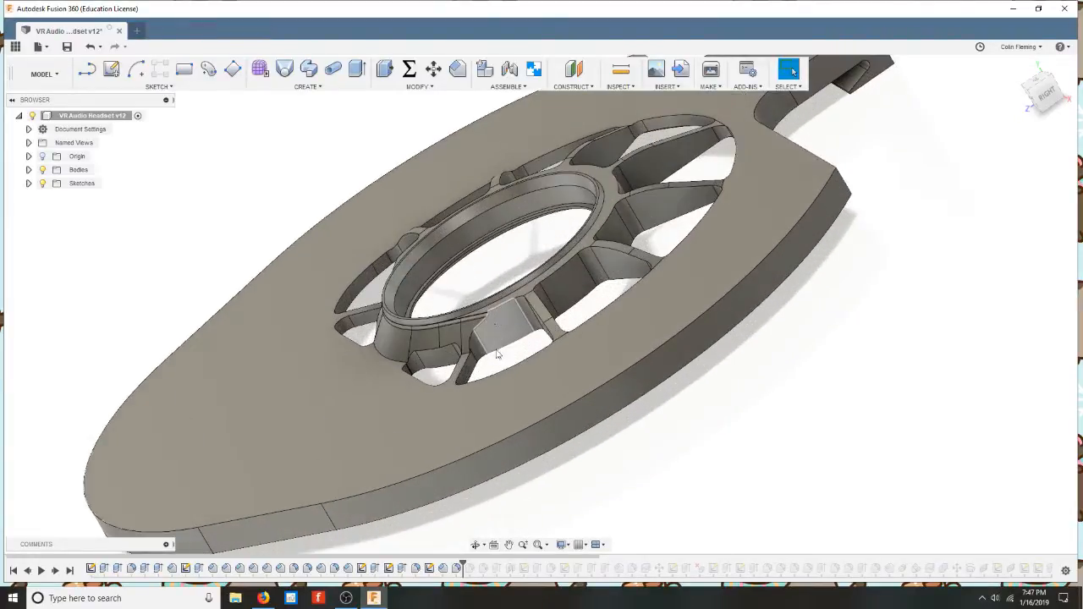
Step: Select the latest fillet, around the grille's center ring, and roll the history back and forward to compare the ring before and after it
left_click(457, 568)
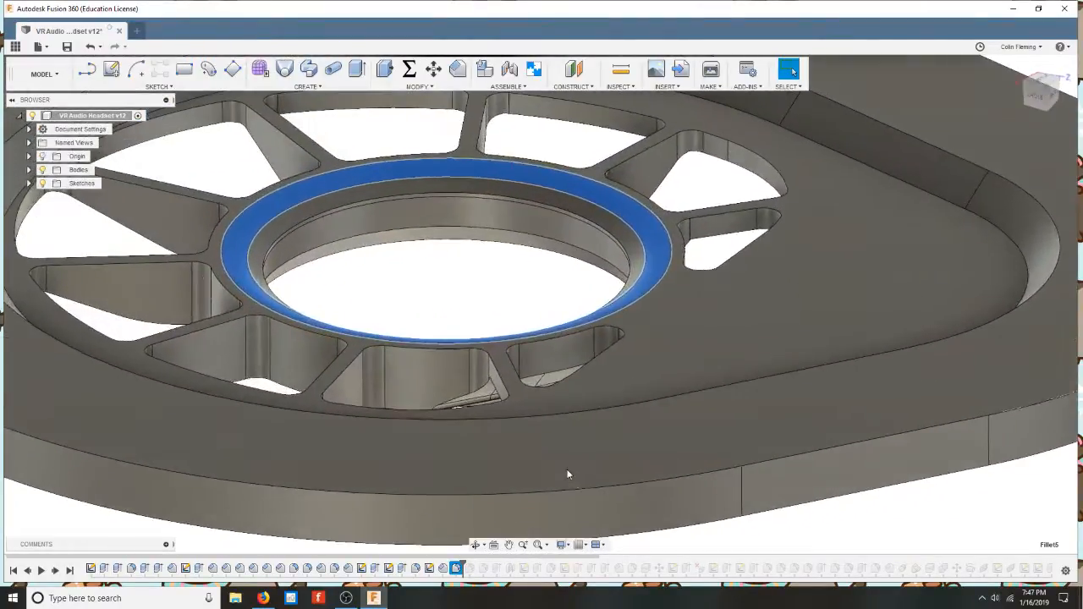
double_click(458, 569)
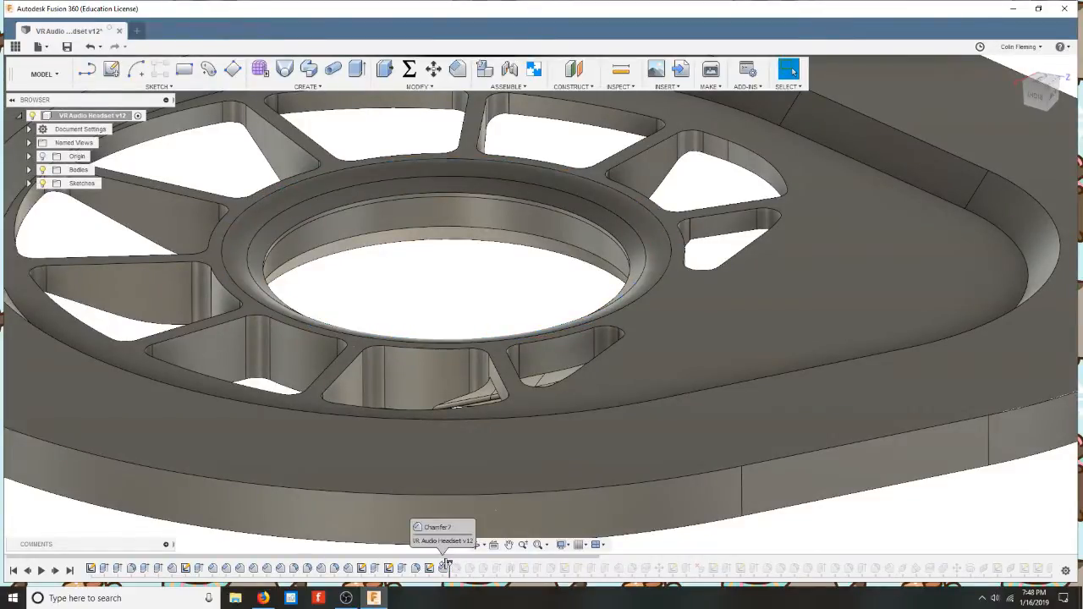
left_click_drag(446, 565, 464, 559)
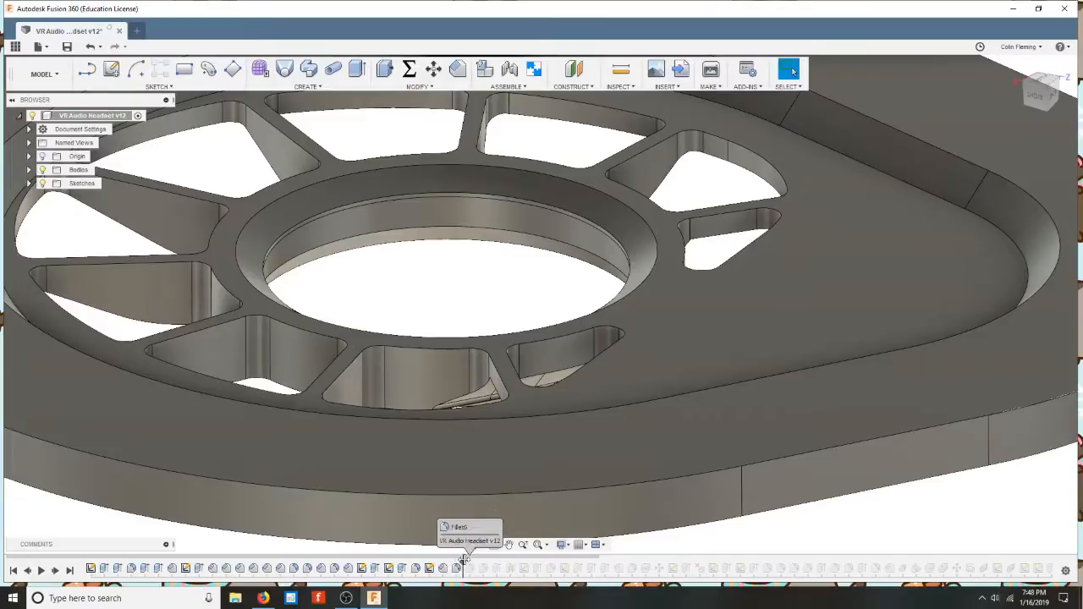
Step: Advance the design history through the next two fillets, on the grille ring and along the recess edge
left_click(56, 574)
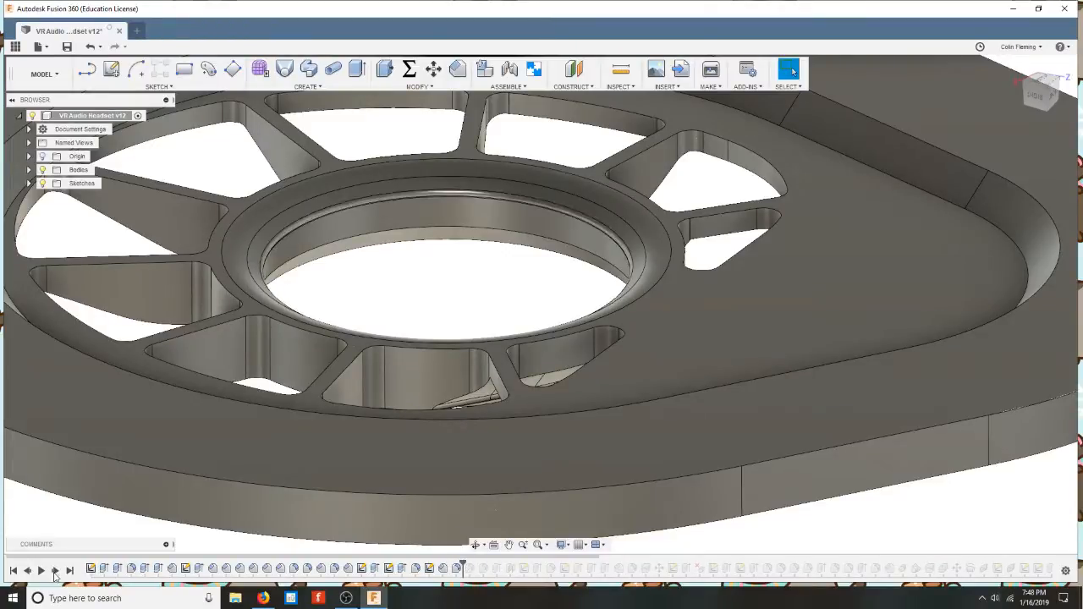
left_click(56, 574)
left_click(56, 575)
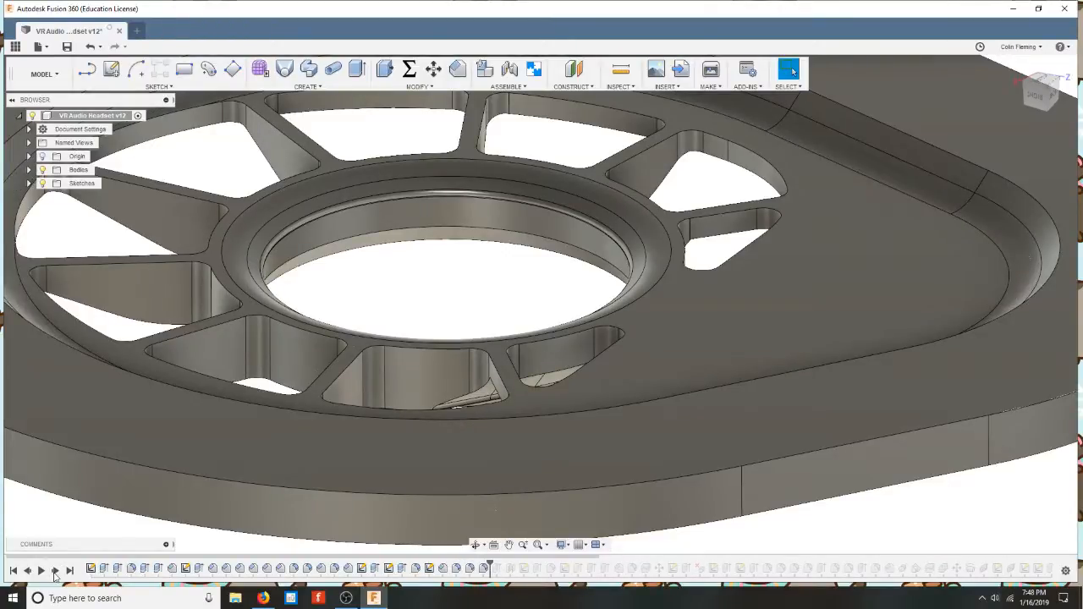
Step: Advance the design history to the raised wall extrusion around the grille and inspect it from the opposite side of the plate
left_click(59, 574)
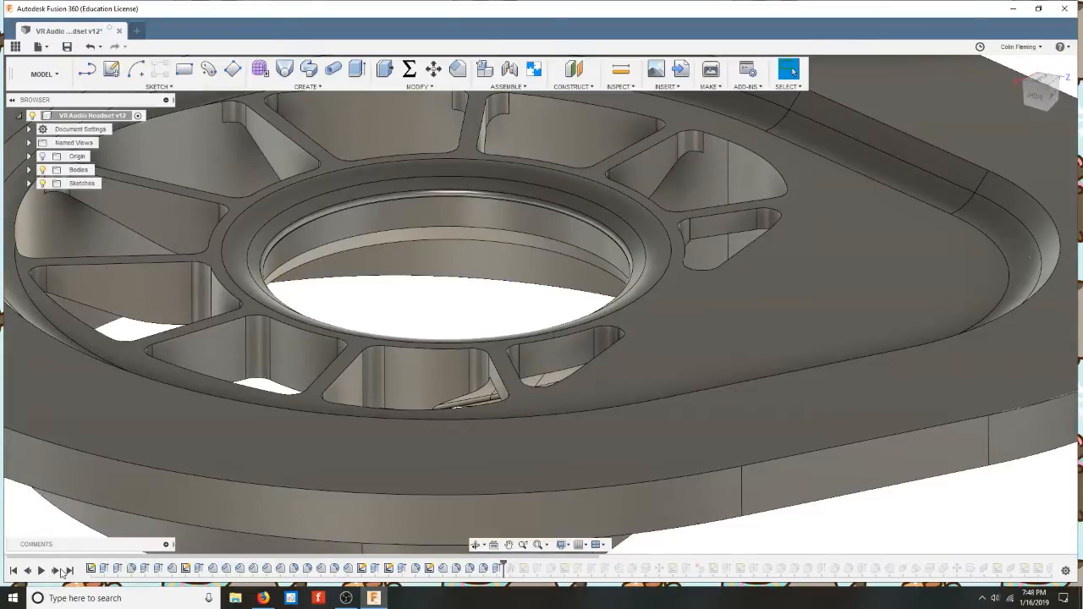
scroll(488, 484, "down", 3)
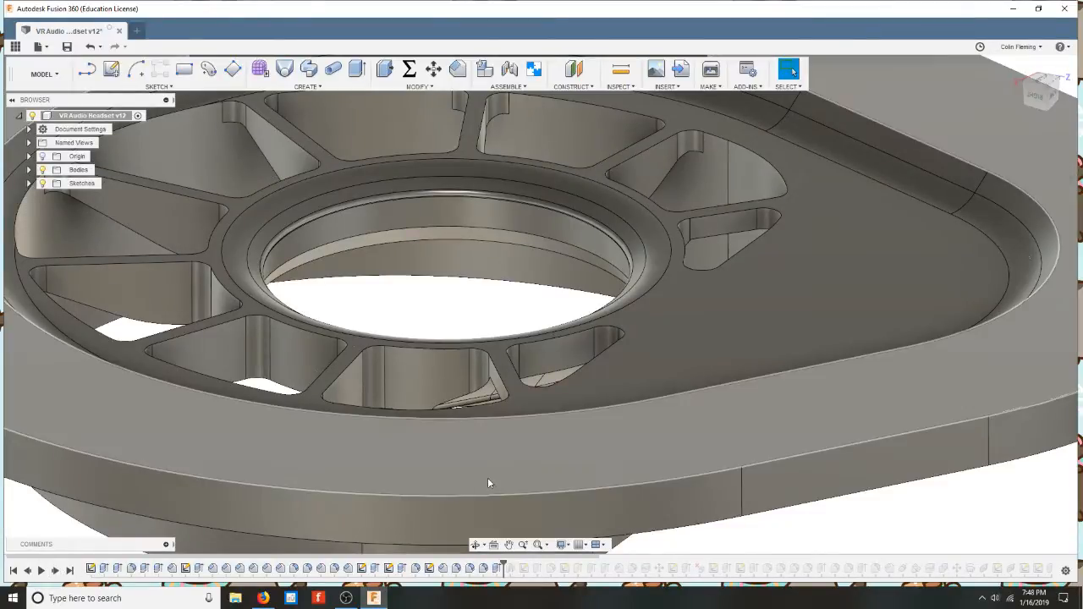
scroll(488, 484, "up", 3)
scroll(489, 484, "down", 3)
scroll(489, 484, "down", 4)
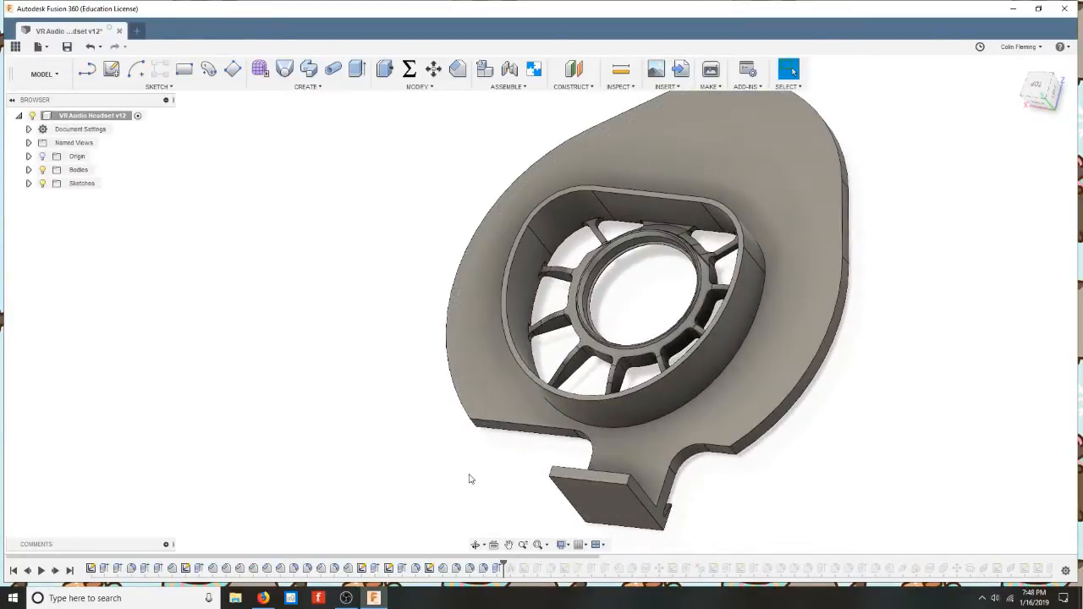
Step: Advance the design history through the construction plane, the following sketch and the extrusion that cuts the raised wall to a curve
left_click(54, 572)
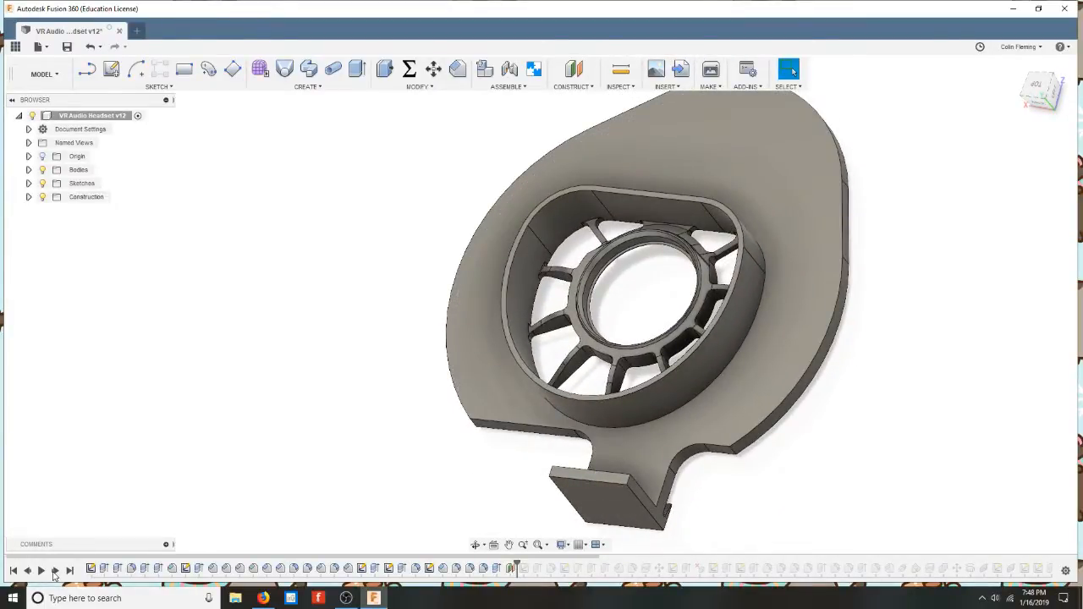
left_click(54, 571)
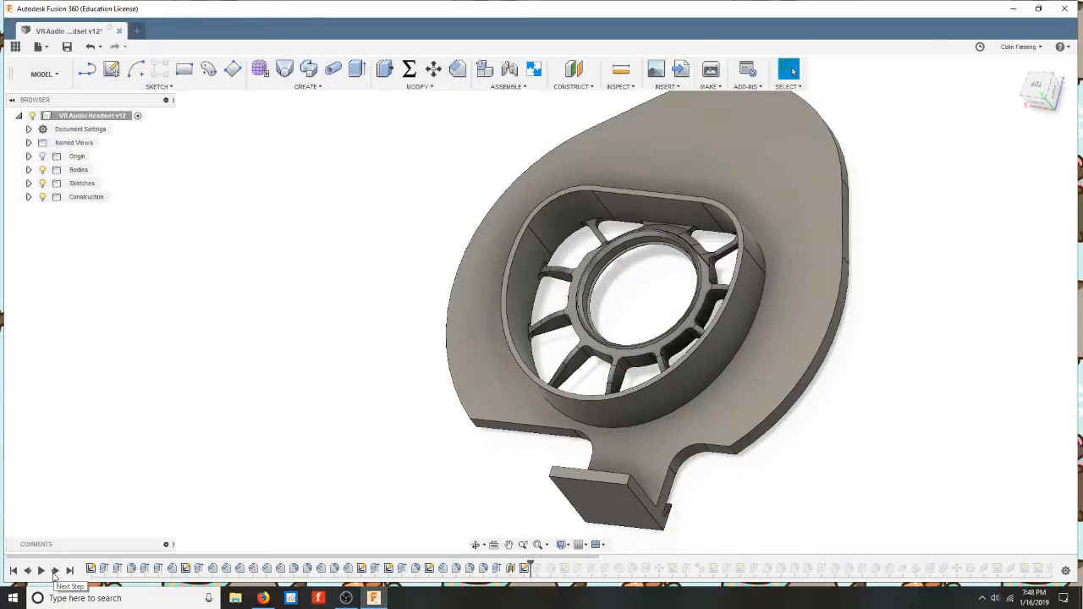
left_click(54, 571)
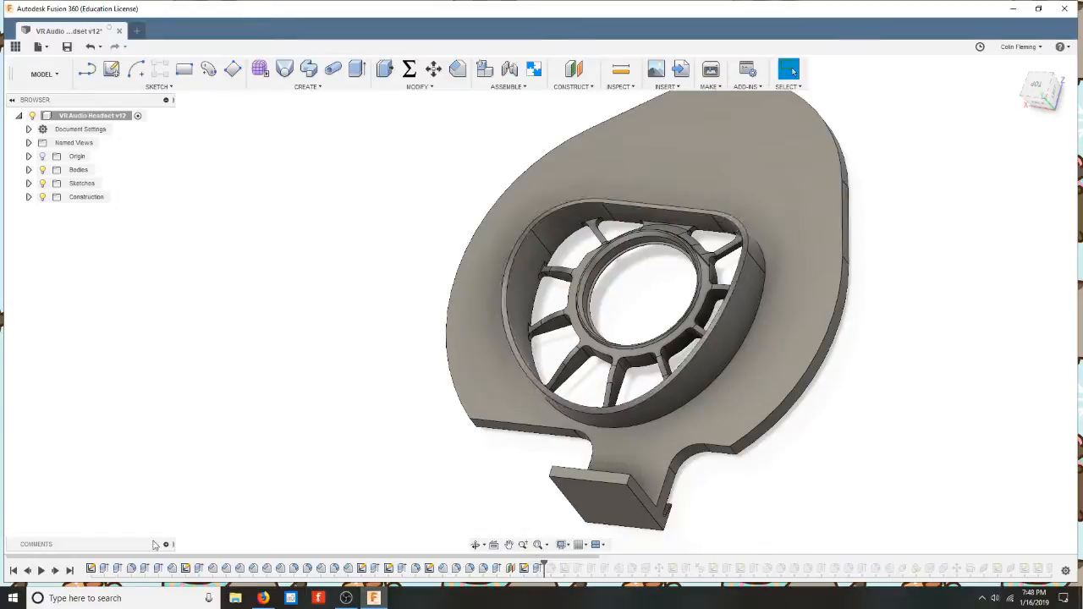
Step: Advance the design history to the next fillet and compare the grille spokes before and after it
left_click(57, 572)
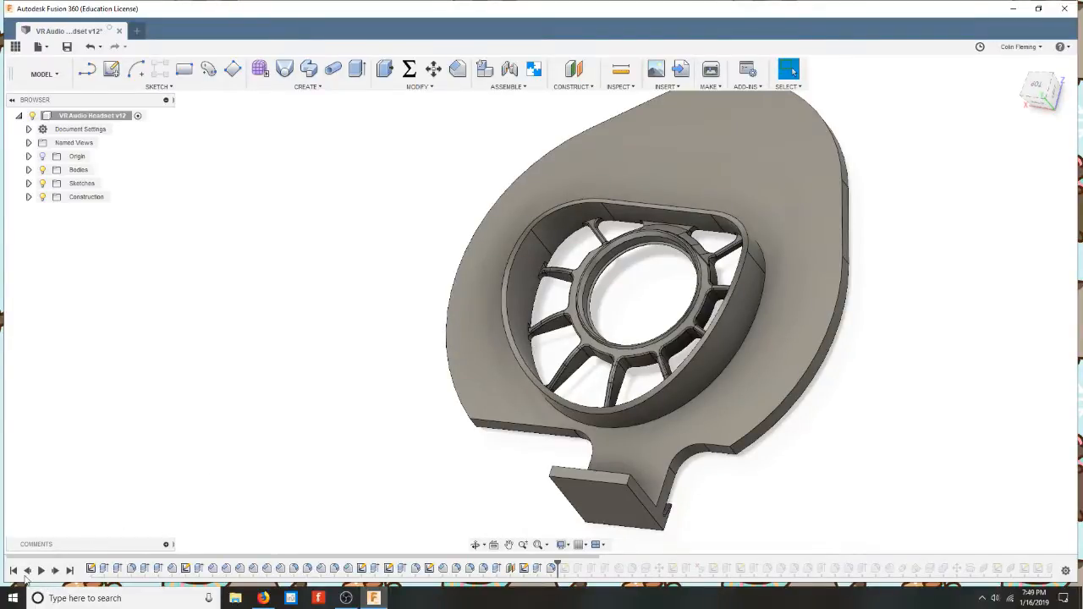
left_click(27, 571)
left_click(56, 573)
Step: Advance the design history through the next sketch and the curved surface extrusion, and show the surface body Body12 (1)
left_click(55, 572)
left_click(55, 572)
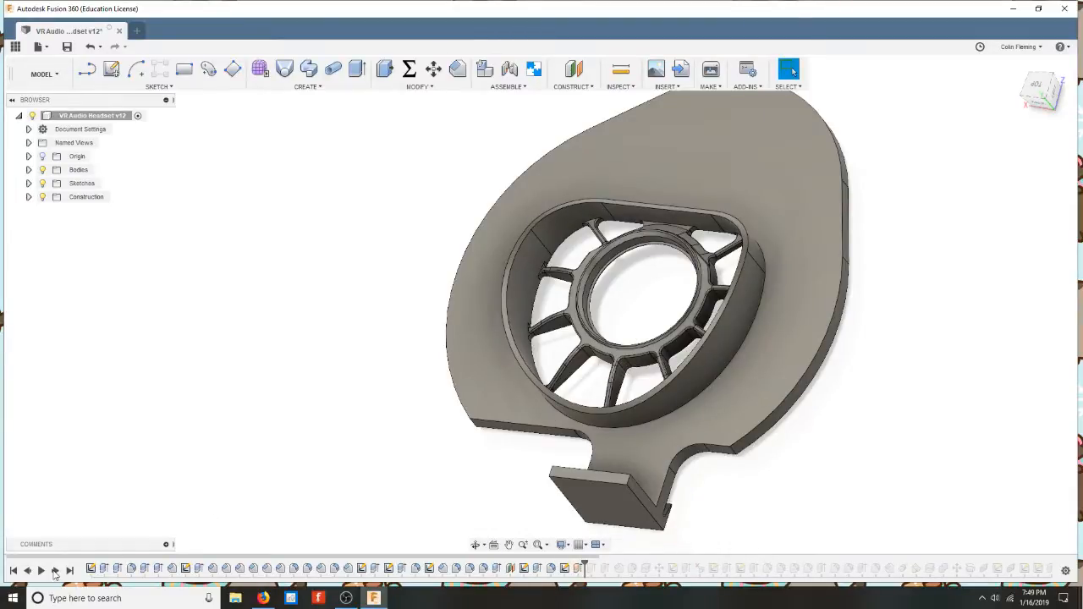
left_click(28, 169)
left_click(52, 197)
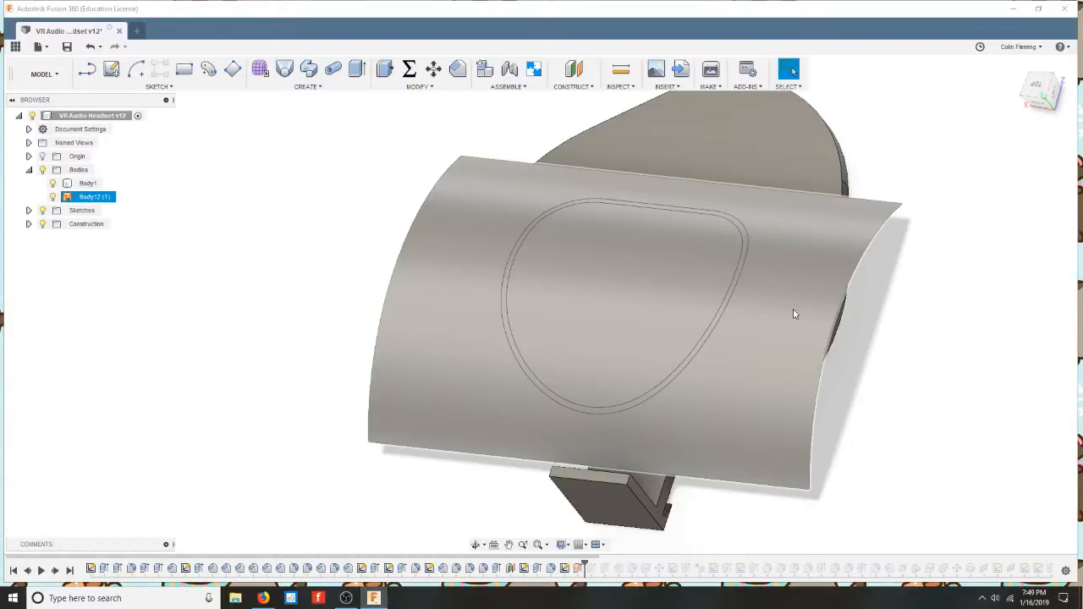
left_click(378, 523)
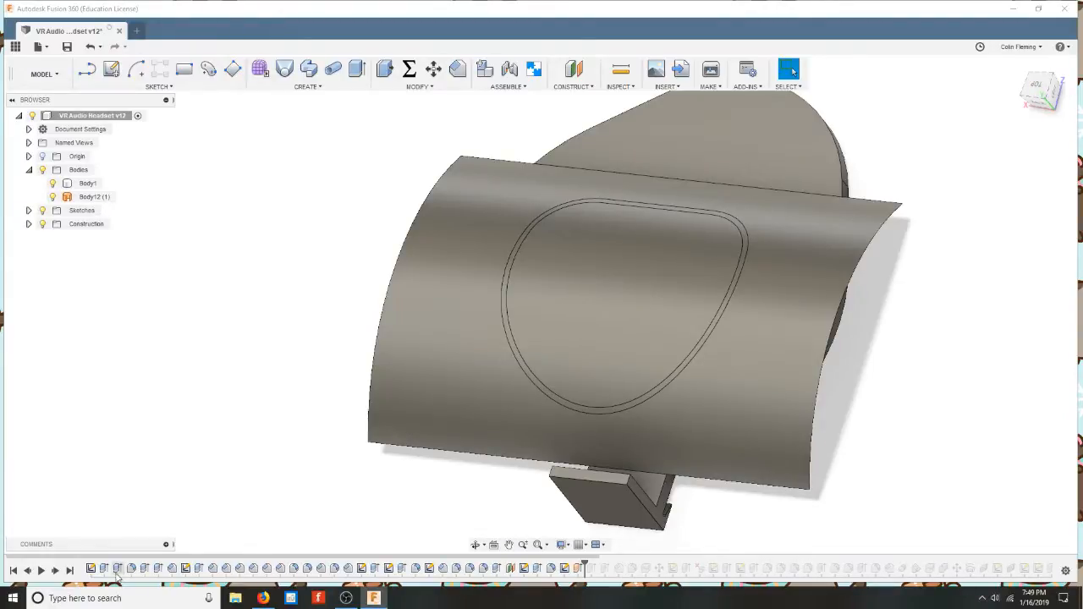
Step: Advance the design history to the cap extrusion over the raised wall and set Body13's opacity to 100%
left_click(55, 572)
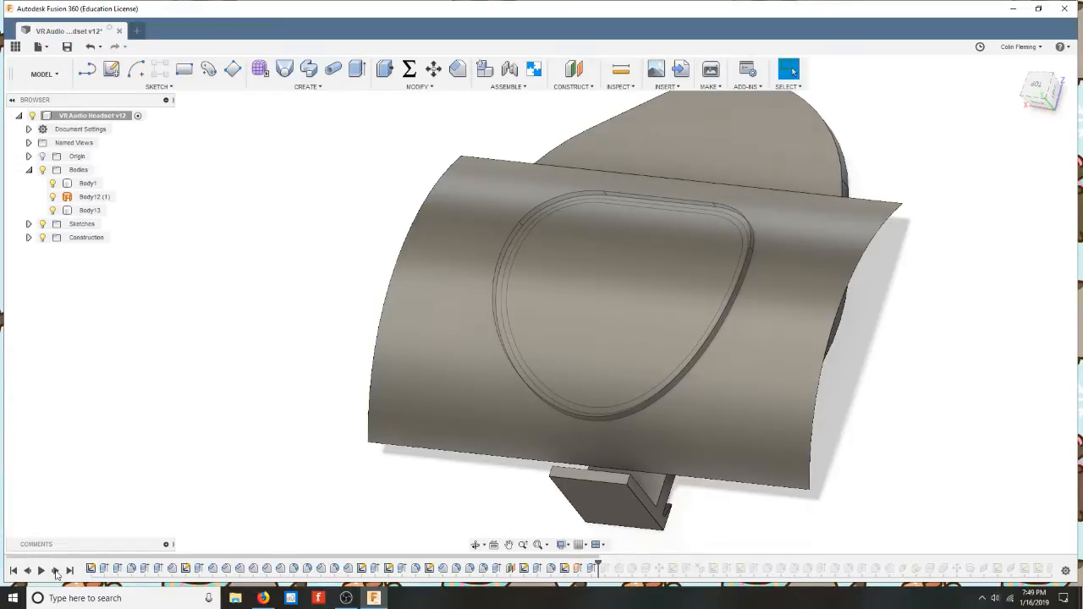
right_click(90, 210)
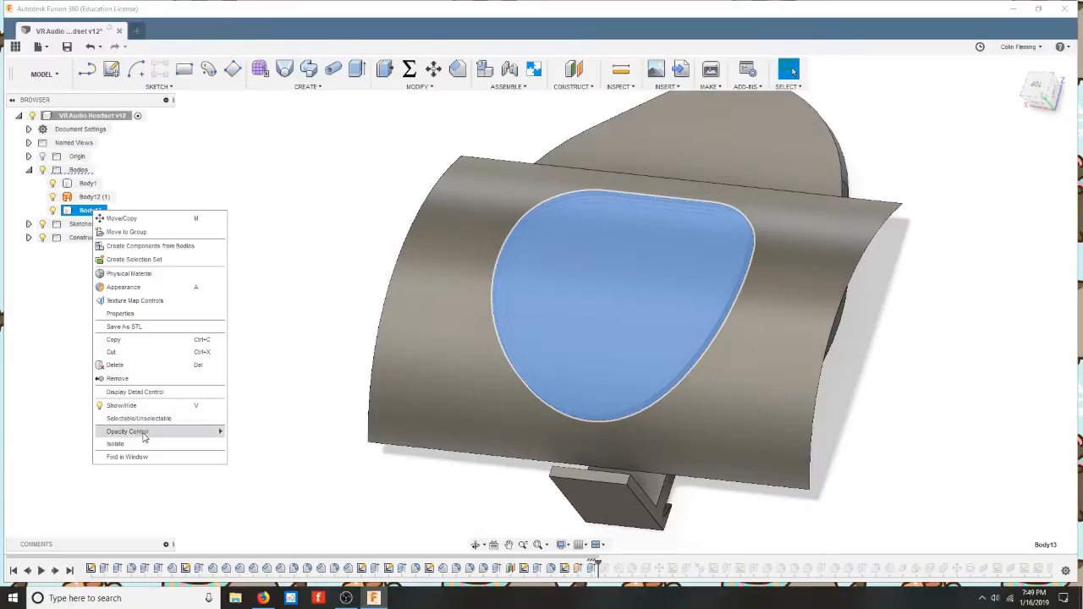
mouse_move(169, 431)
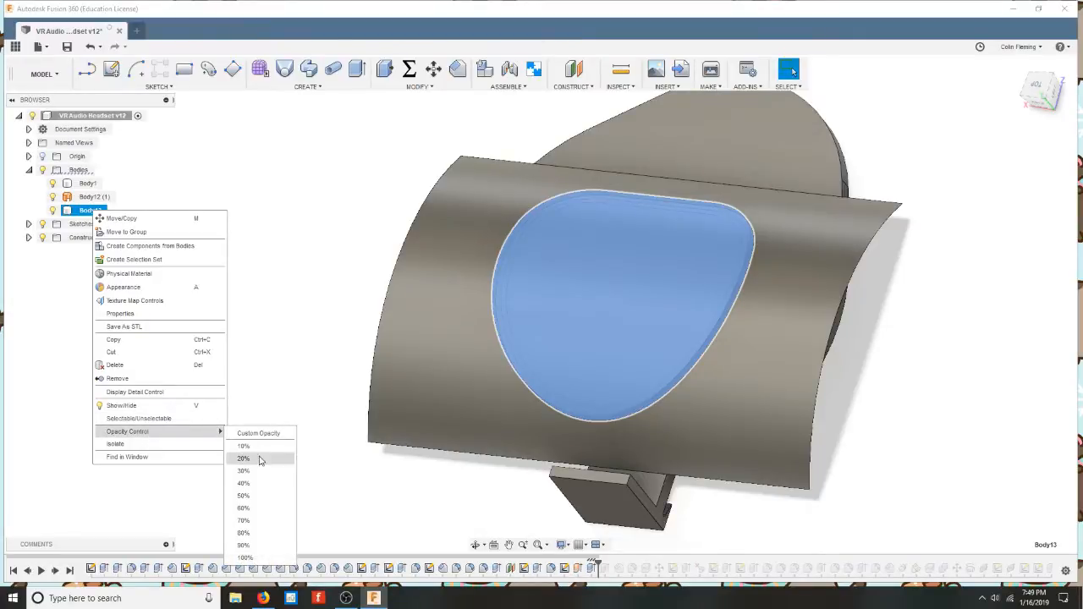
left_click(254, 558)
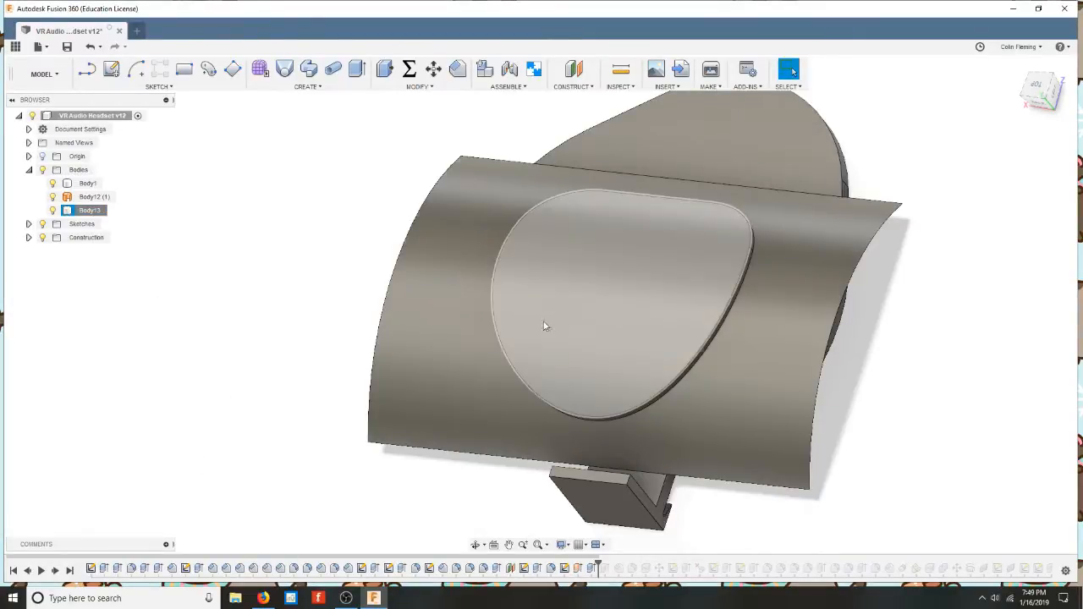
Step: Hide the surface body Body12 (1) and examine the curved cap Body13 over the raised wall
left_click(52, 196)
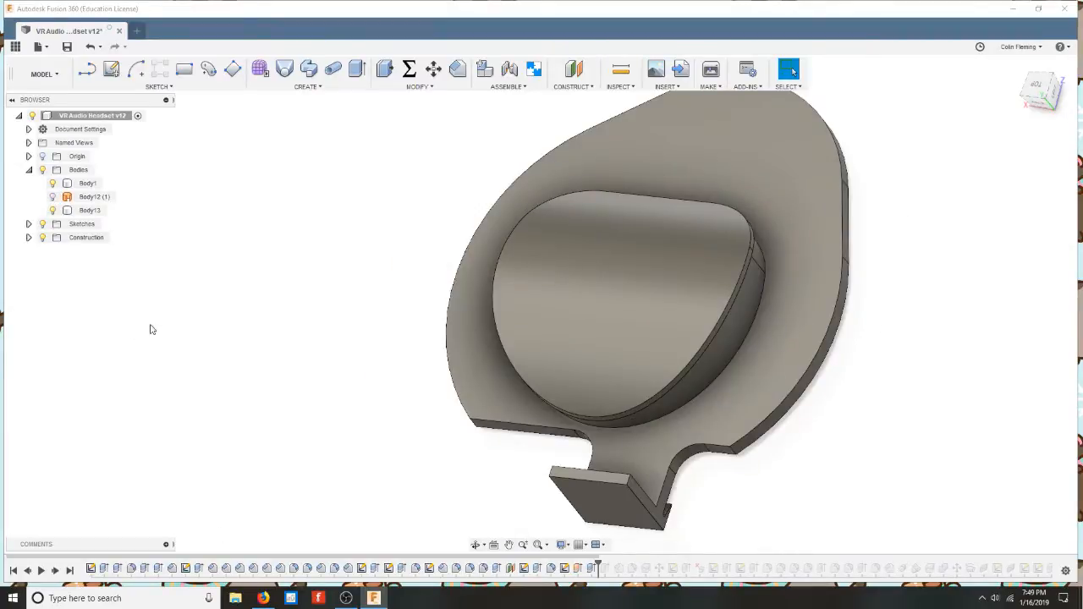
left_click(507, 400)
left_click(560, 389)
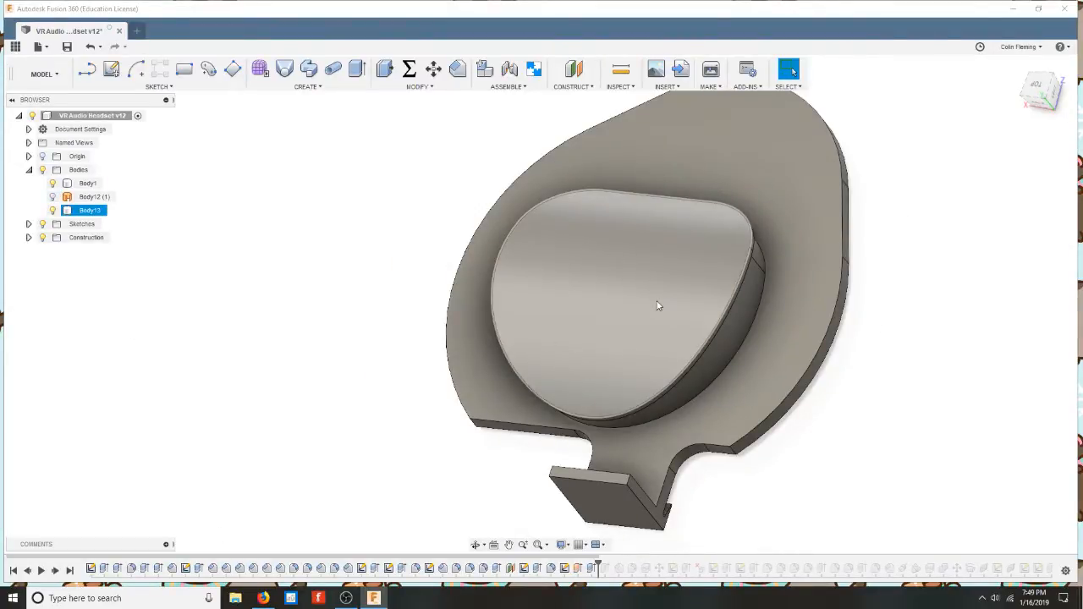
key("Escape")
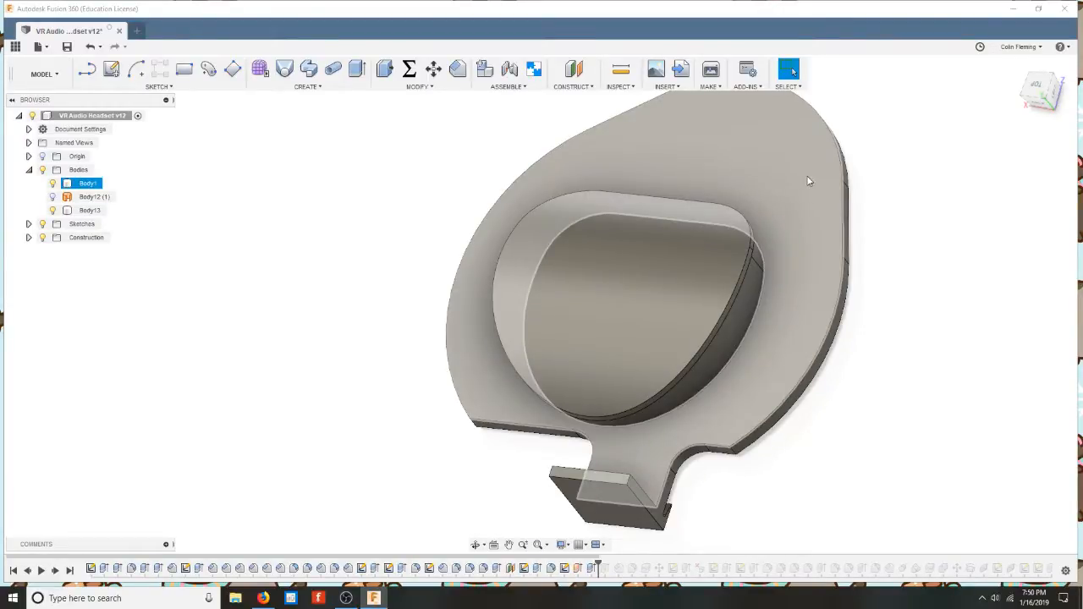
Step: Advance the design history through the next extrusion, comparing before and after, then the chamfer, and inspect Body13's rim against the raised wall
left_click(54, 572)
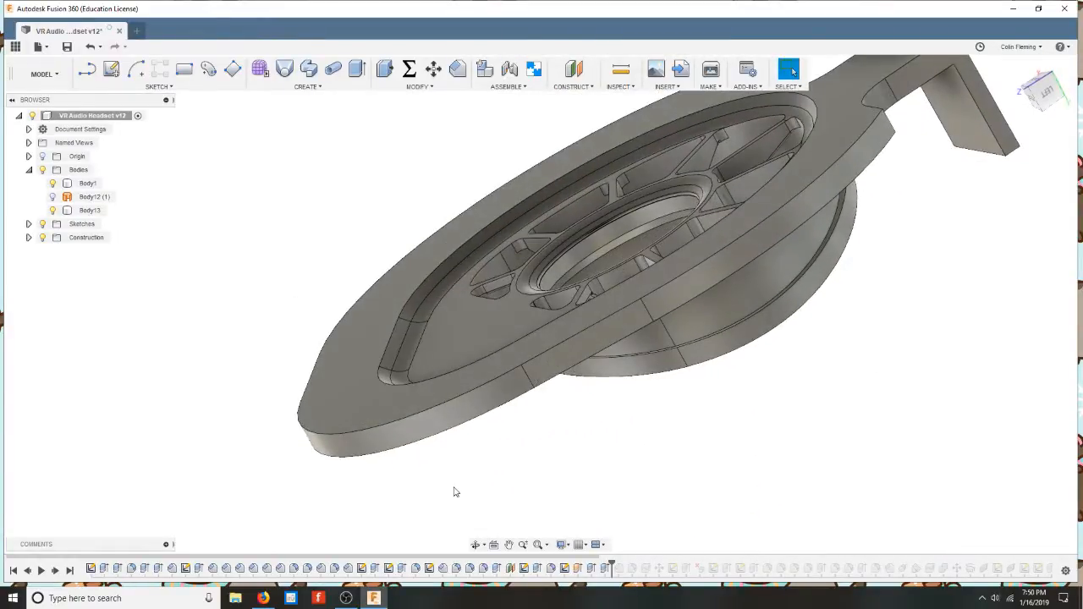
left_click(27, 571)
left_click(55, 572)
left_click(55, 572)
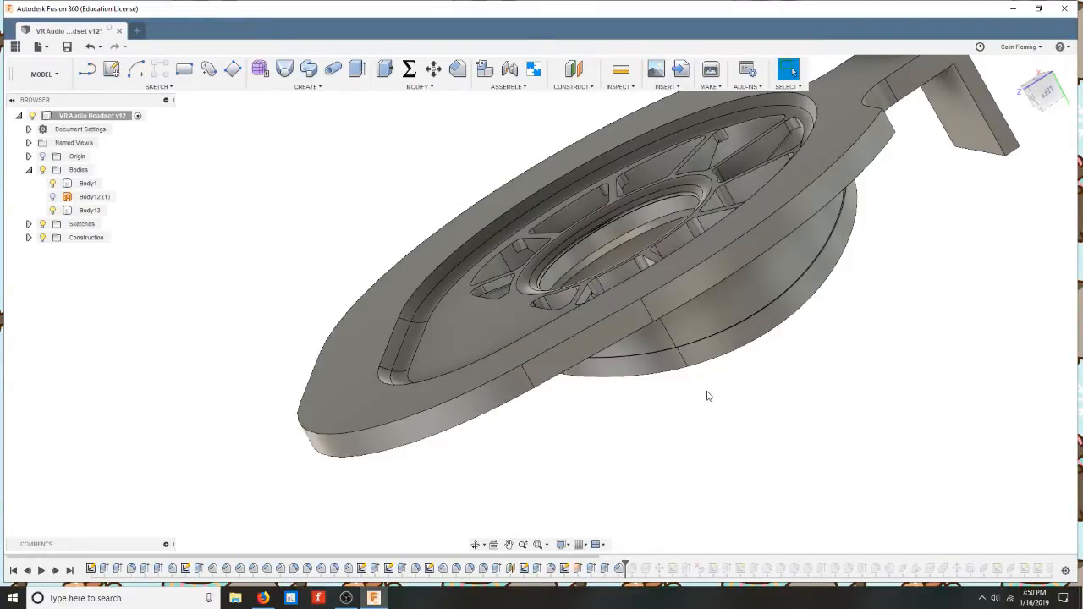
scroll(709, 395, "up", 3)
middle_click_drag(709, 396, 708, 395, "shift")
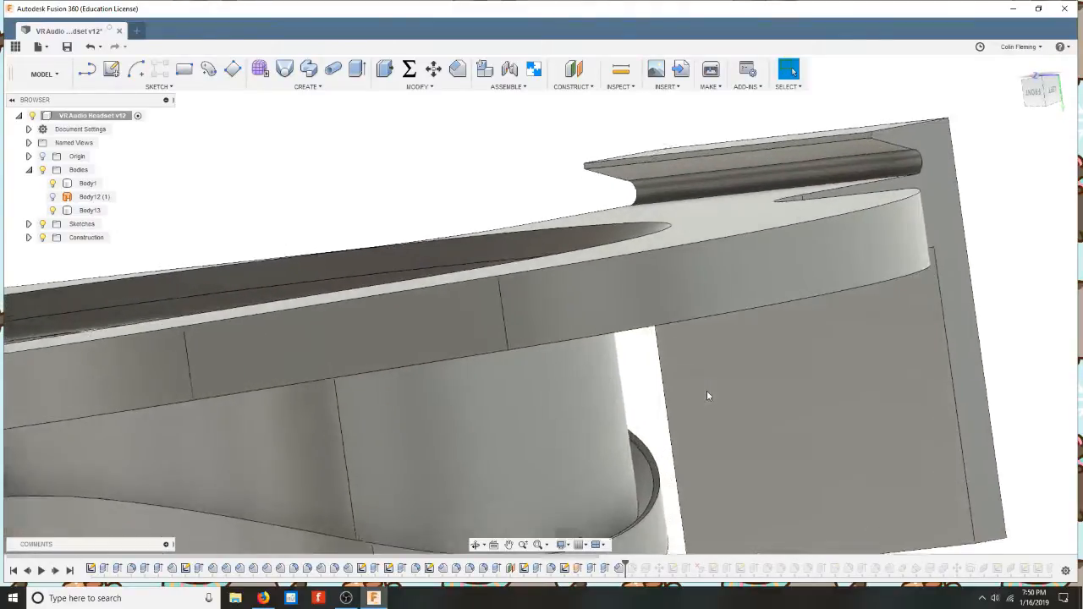
left_click(617, 500)
left_click(656, 507)
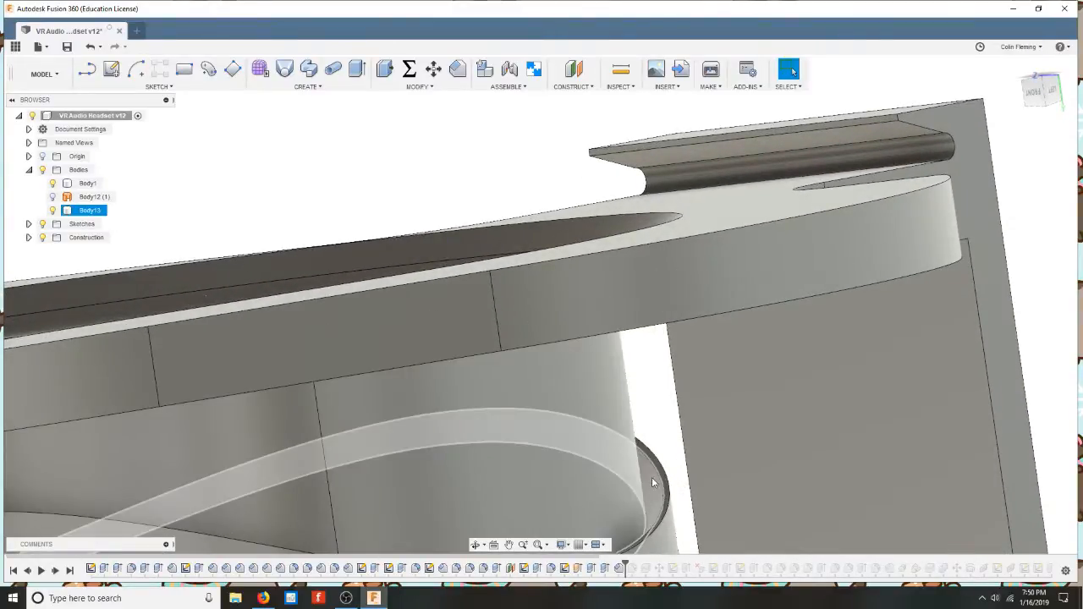
key("Escape")
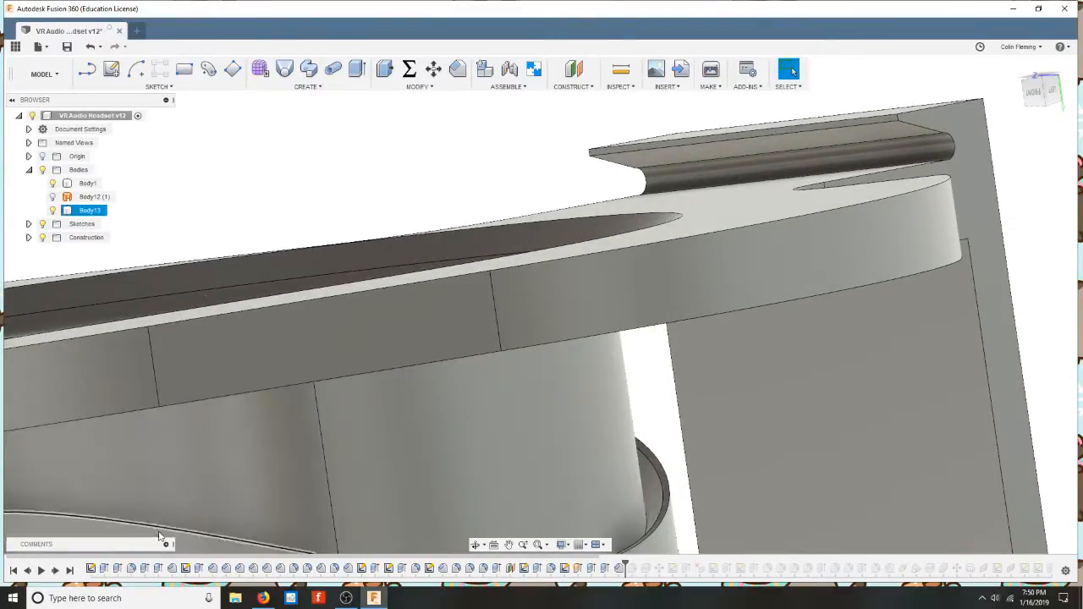
Step: Advance the design history to the next fillet and compare the plate's outer corners before and after it from the underside
left_click(54, 571)
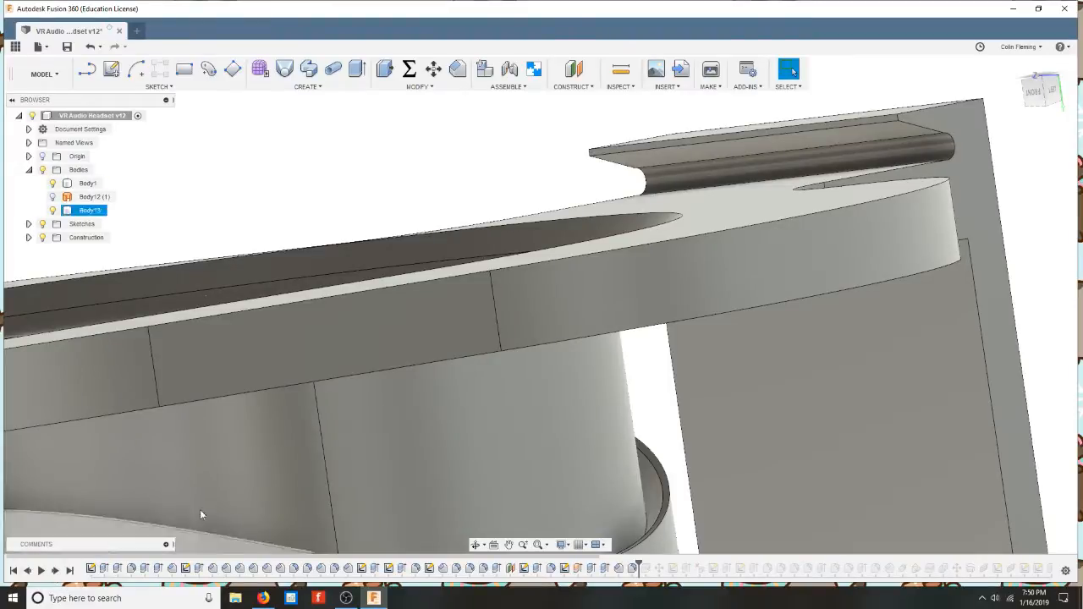
scroll(602, 514, "up", 3)
scroll(603, 514, "down", 4)
scroll(603, 514, "down", 6)
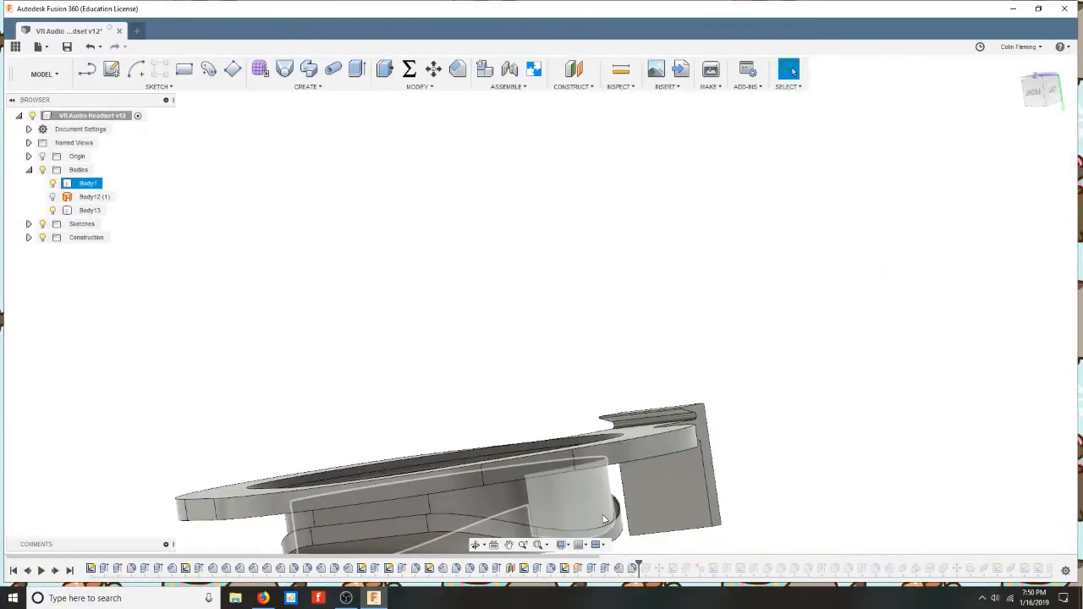
middle_click_drag(604, 519, 605, 519, "shift")
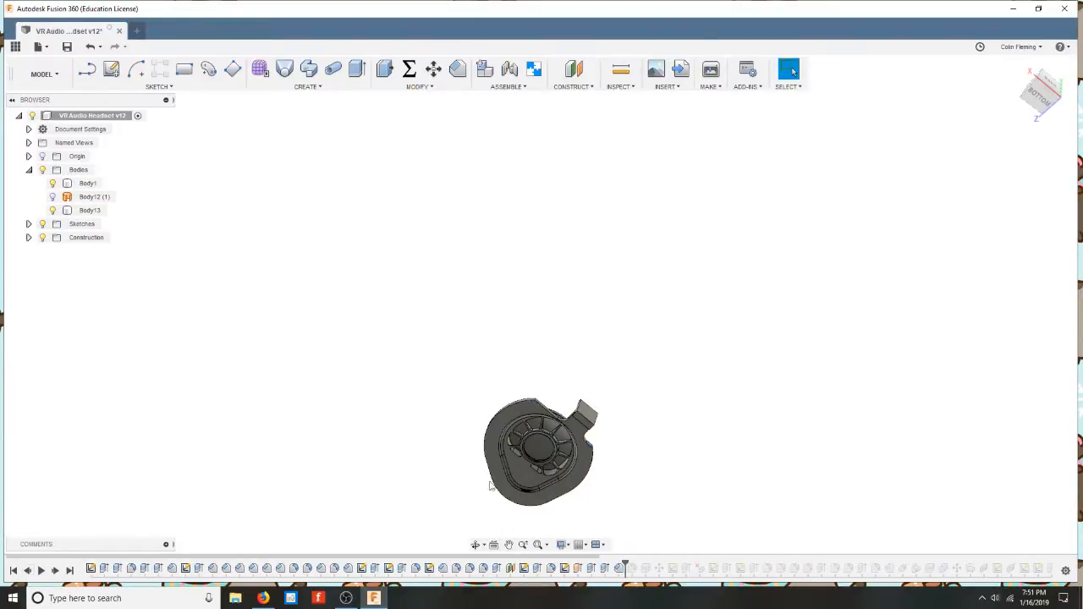
middle_click_drag(519, 473, 534, 357)
scroll(534, 357, "up", 4)
scroll(533, 352, "up", 2)
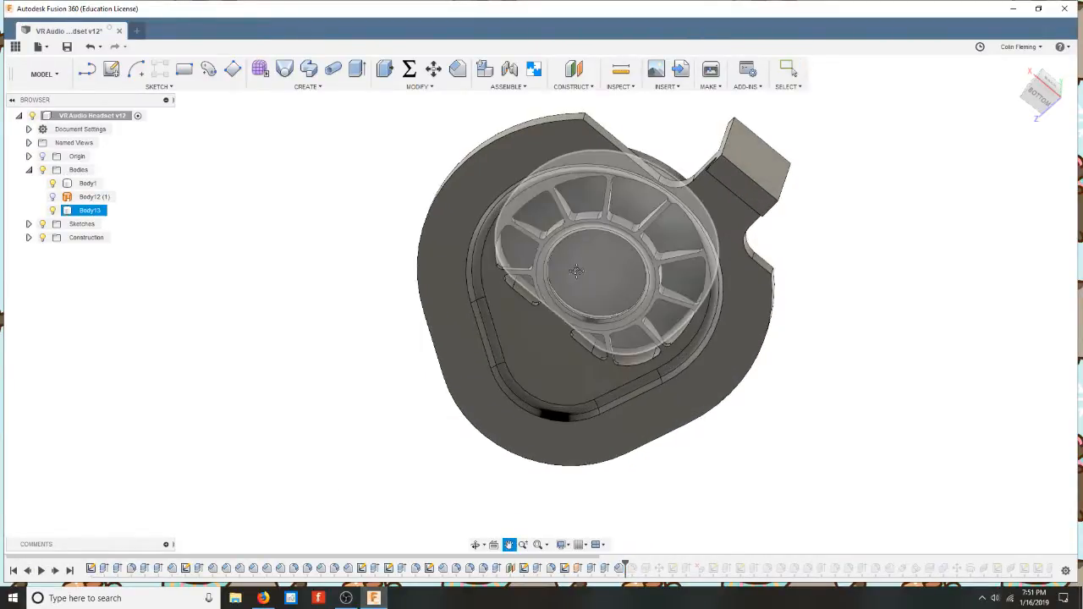
left_click(54, 572)
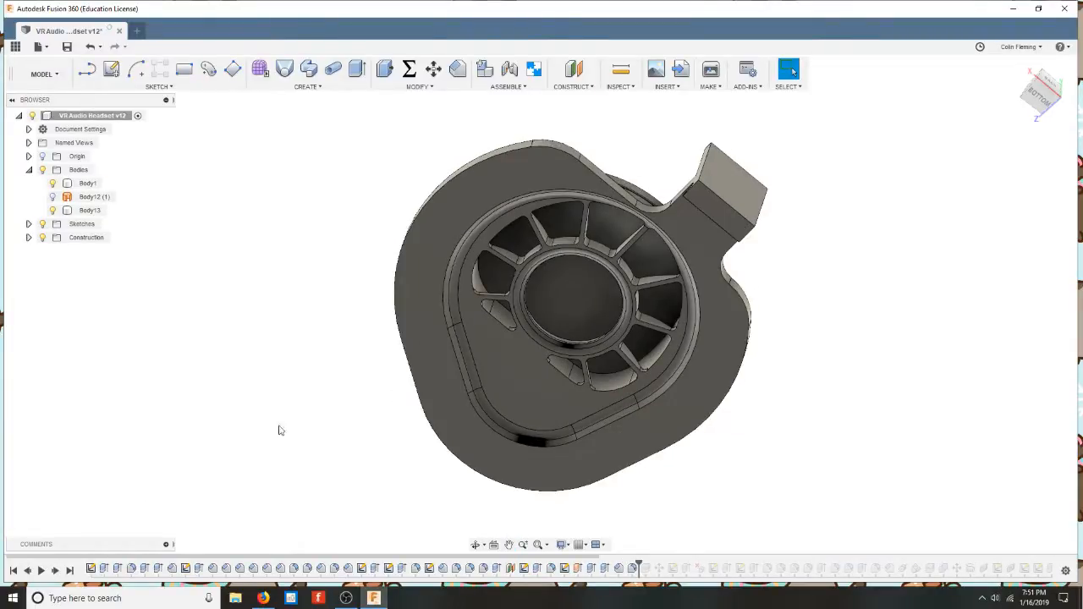
Step: Advance the design history to the feature after the corner fillet and inspect the main plate body from the side
left_click(55, 573)
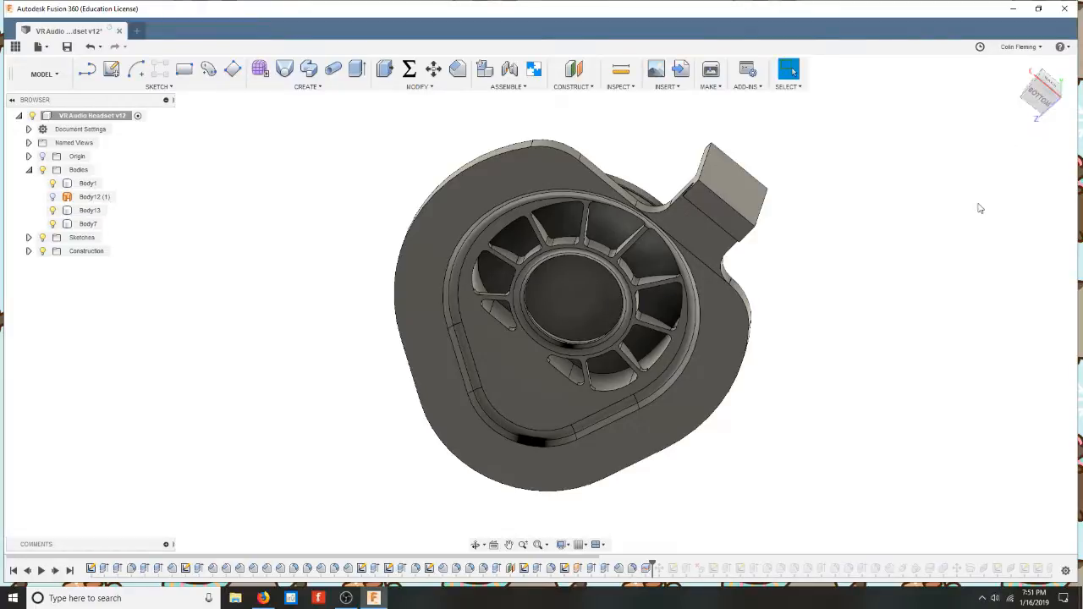
middle_click_drag(963, 237, 963, 240, "shift")
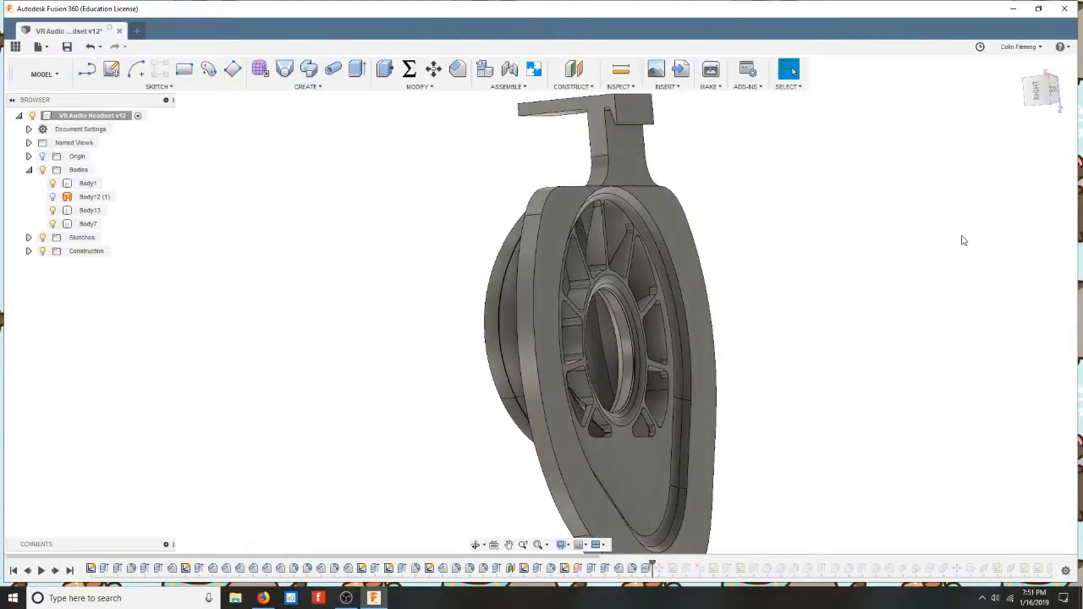
left_click(583, 229)
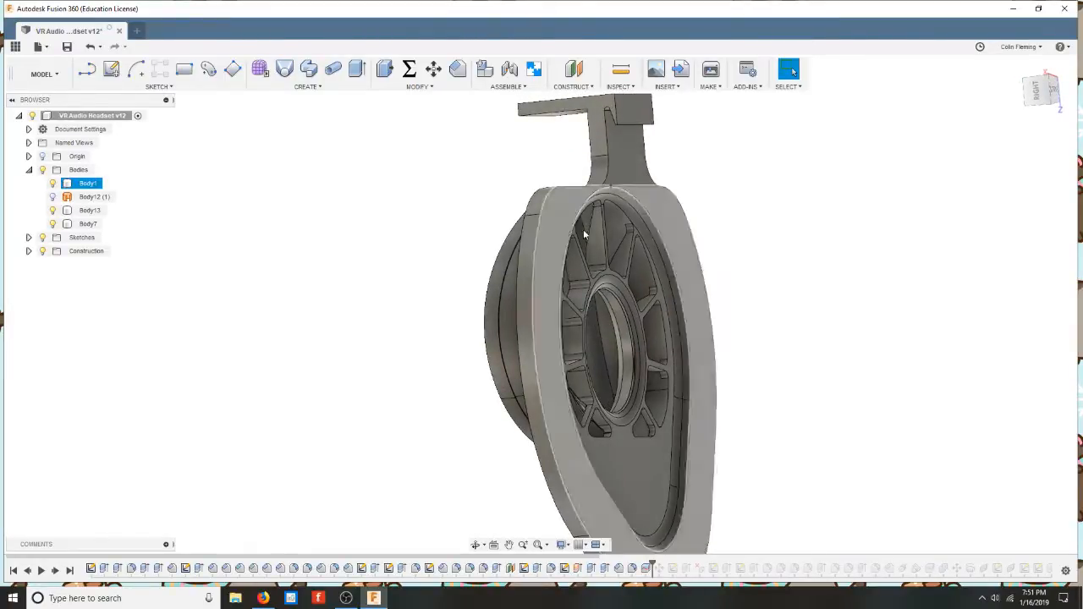
Step: Examine the main plate's flat face and the separate bracket's face, selecting each to show where they meet
left_click(671, 224)
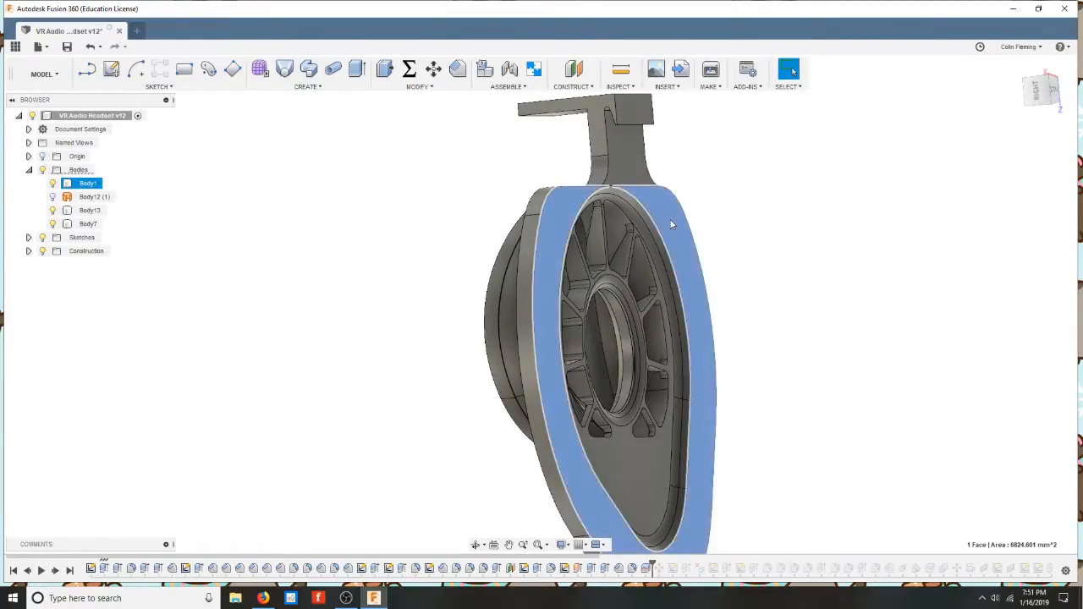
left_click(749, 221)
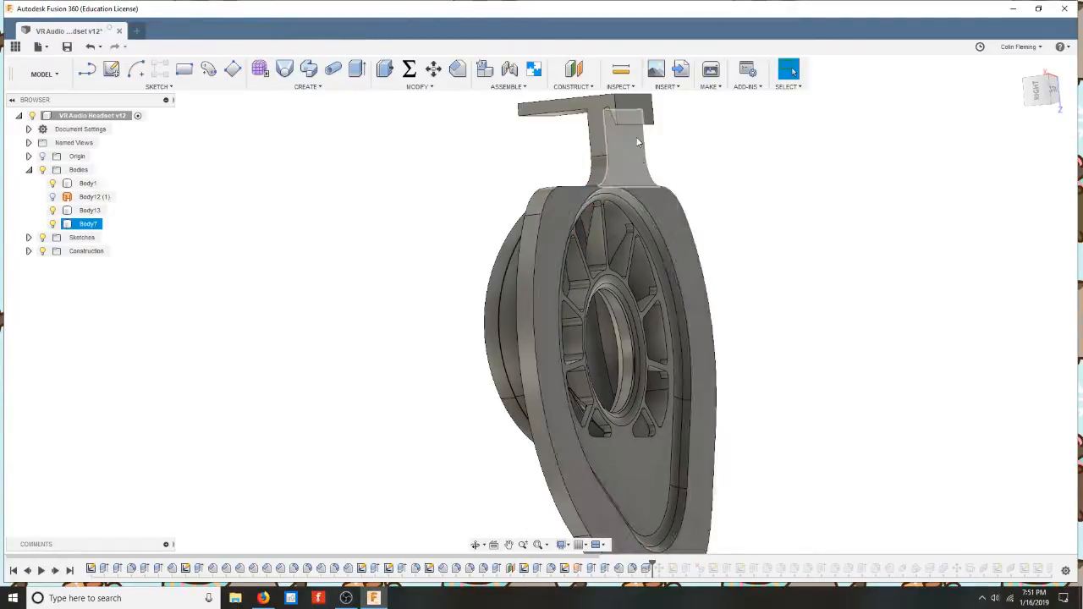
left_click(627, 157)
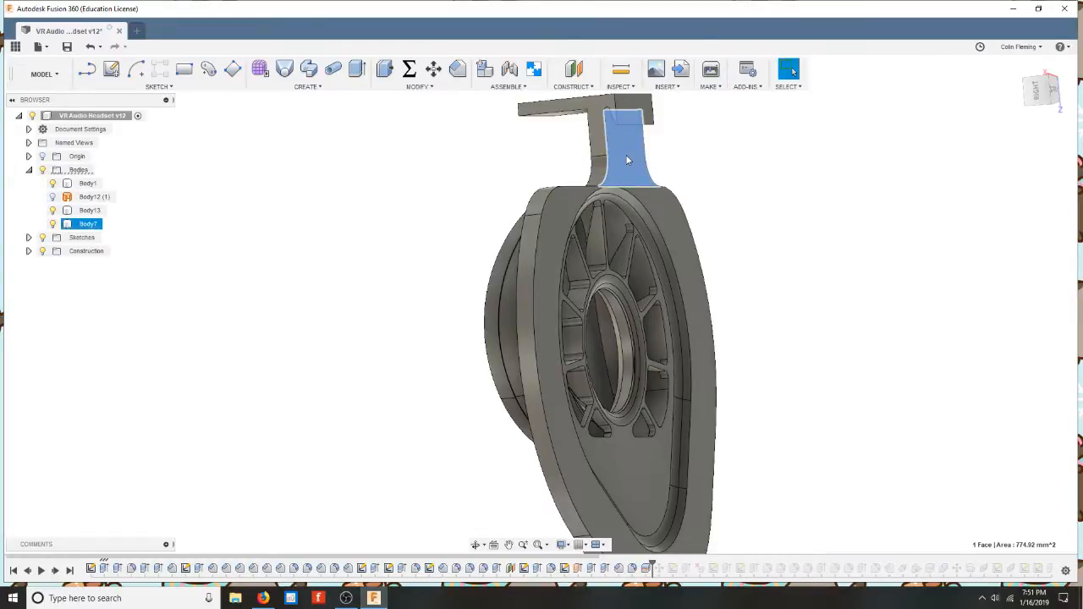
left_click(680, 230)
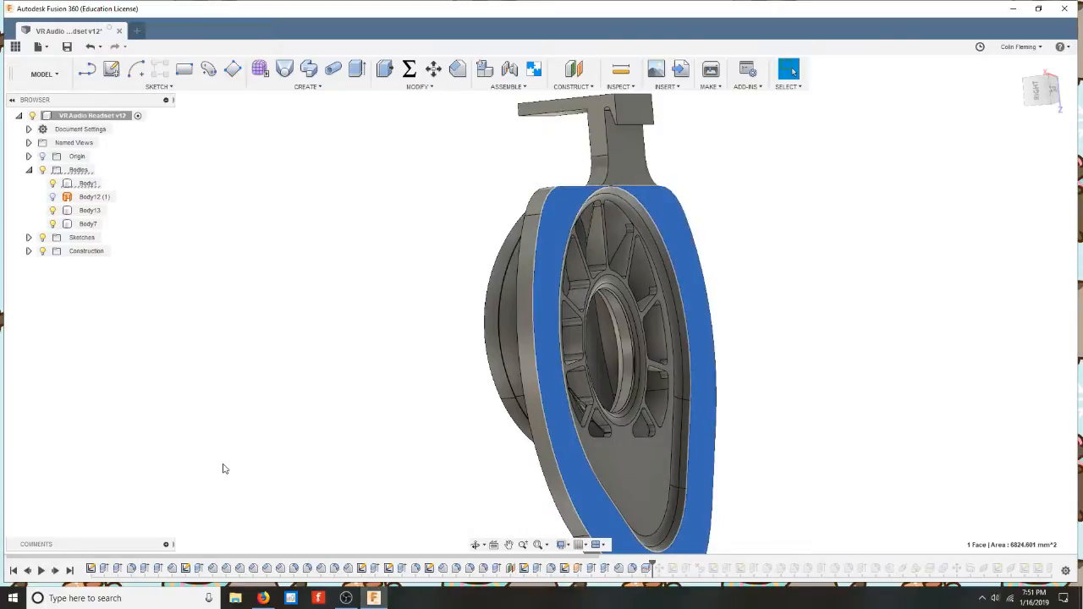
Step: Advance the design history through the bracket move and the next sketch and extrusion, and inspect the plate's rounded end
left_click(55, 571)
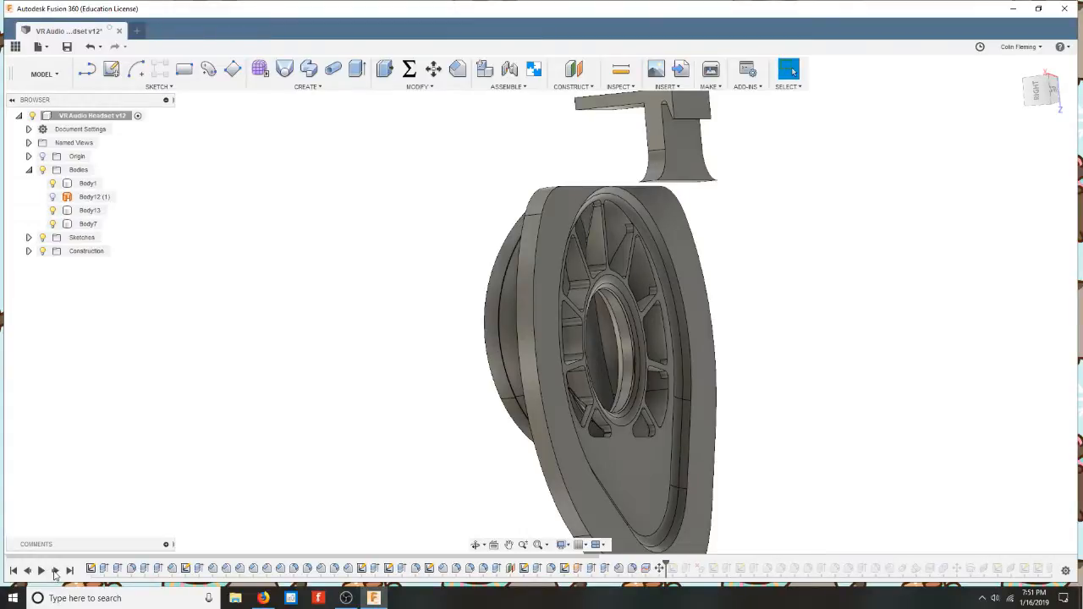
left_click(56, 570)
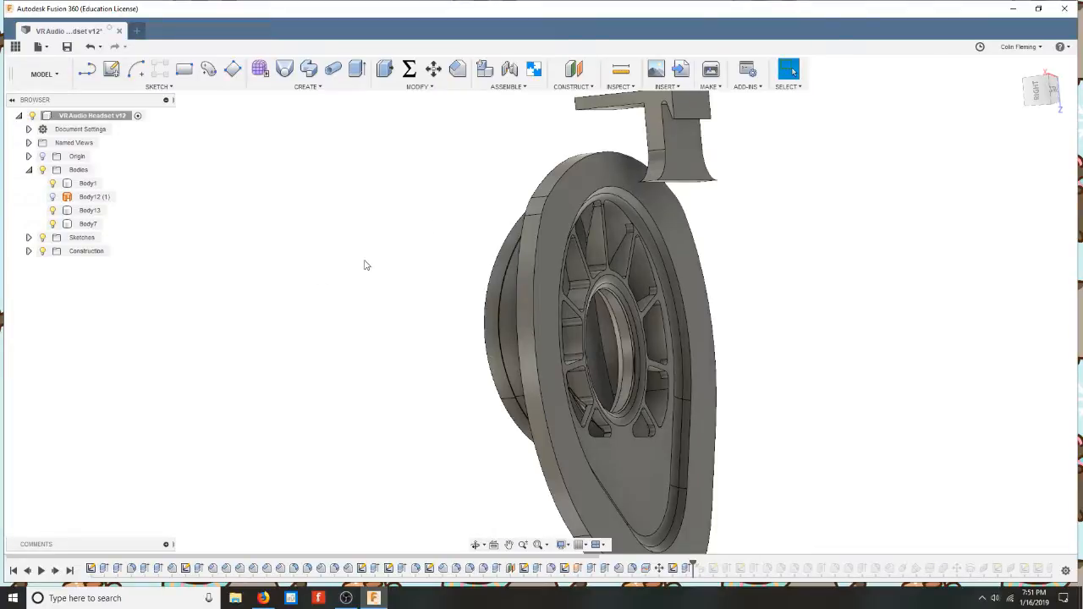
left_click(573, 186)
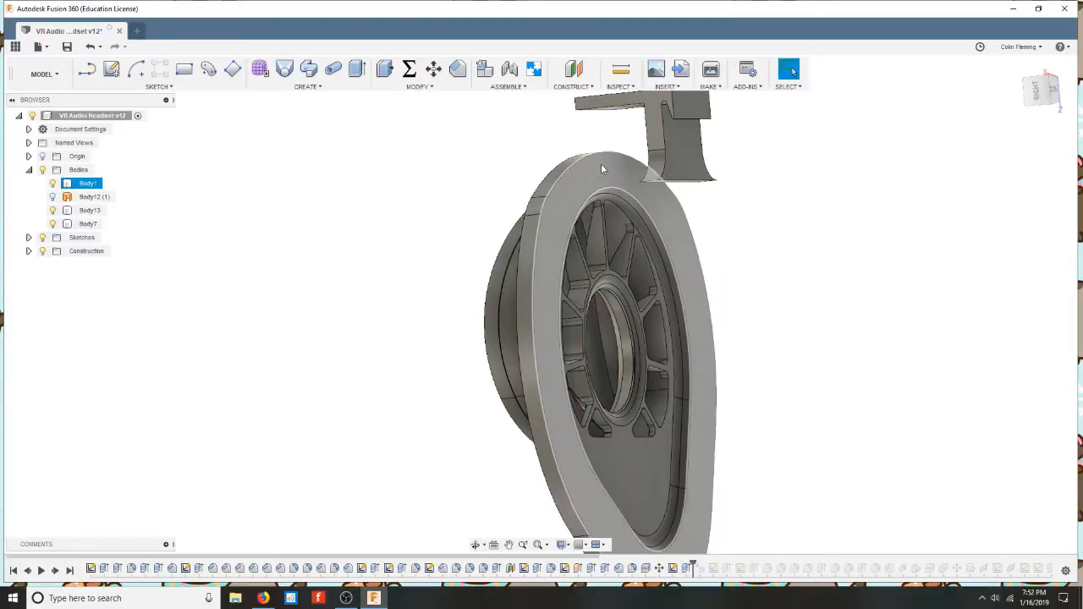
Step: Advance the design history through the bracket's face deletion and the sketch and extrusion of its lower lip, and inspect the bracket
left_click(56, 572)
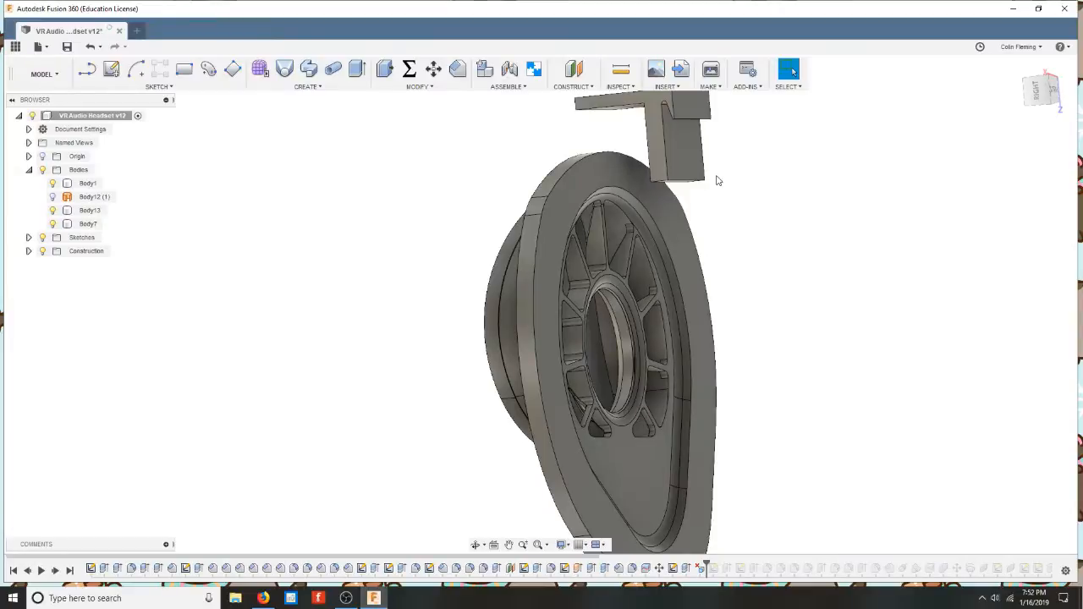
left_click(55, 576)
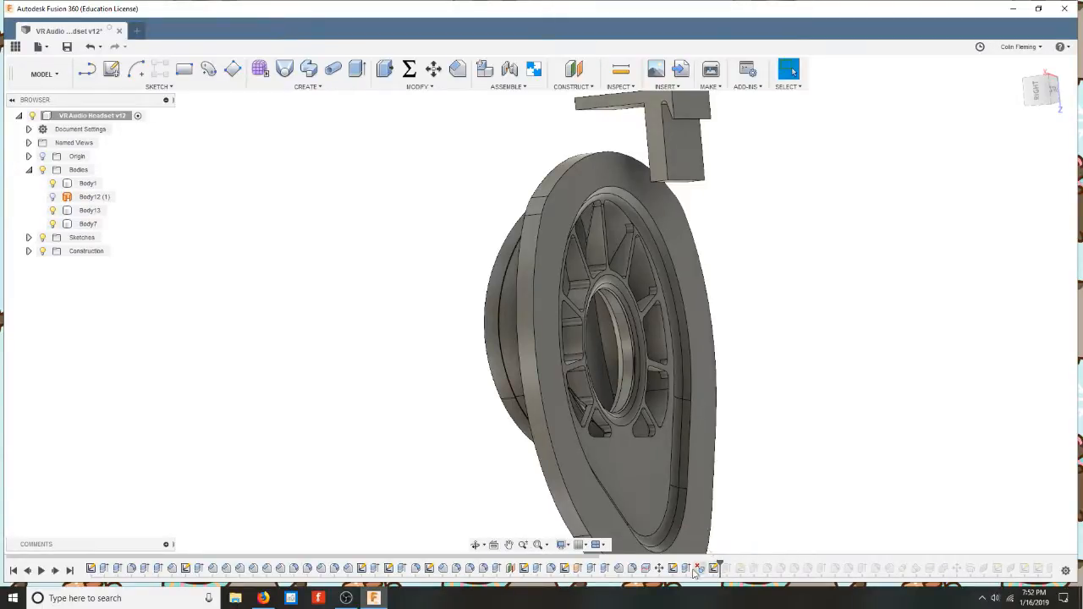
left_click(56, 571)
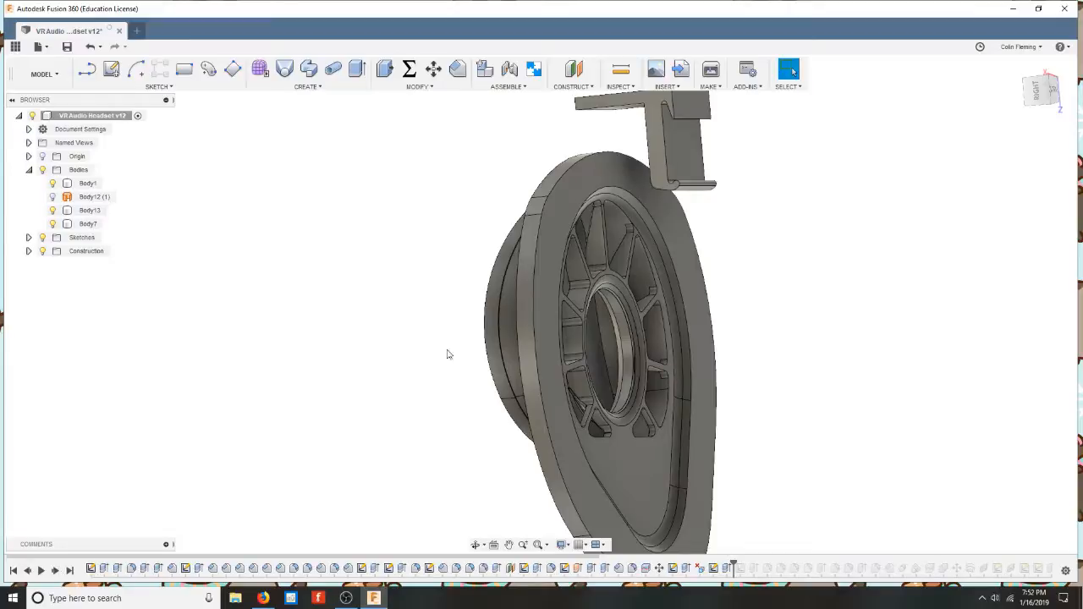
left_click(688, 127)
key("Escape")
Step: Advance the design history through the next sketch and extrusion, and inspect the curved arm joining the bracket to the plate
left_click(56, 572)
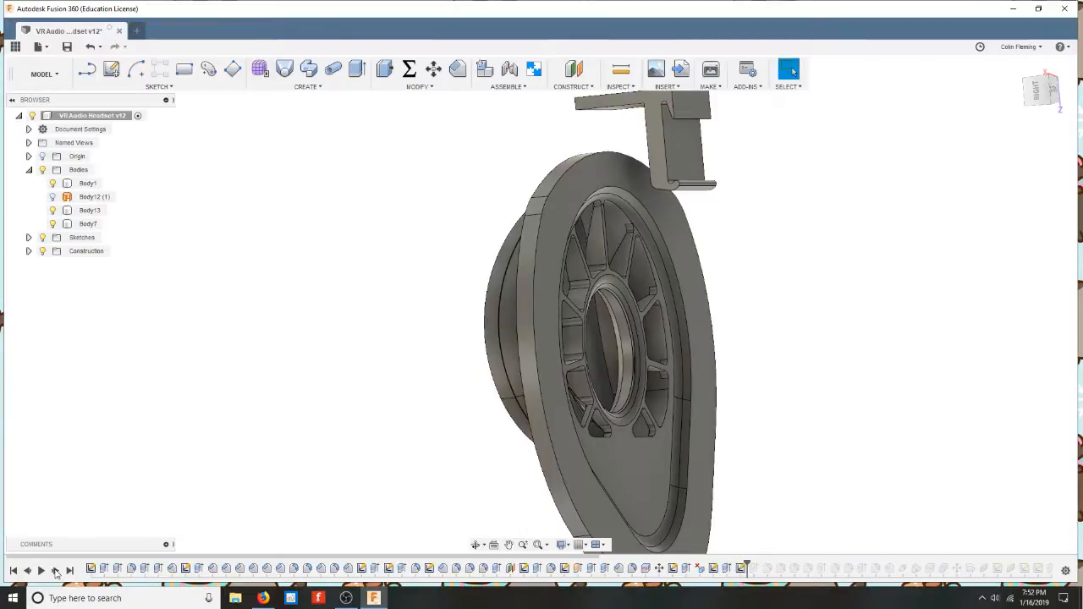
left_click(56, 572)
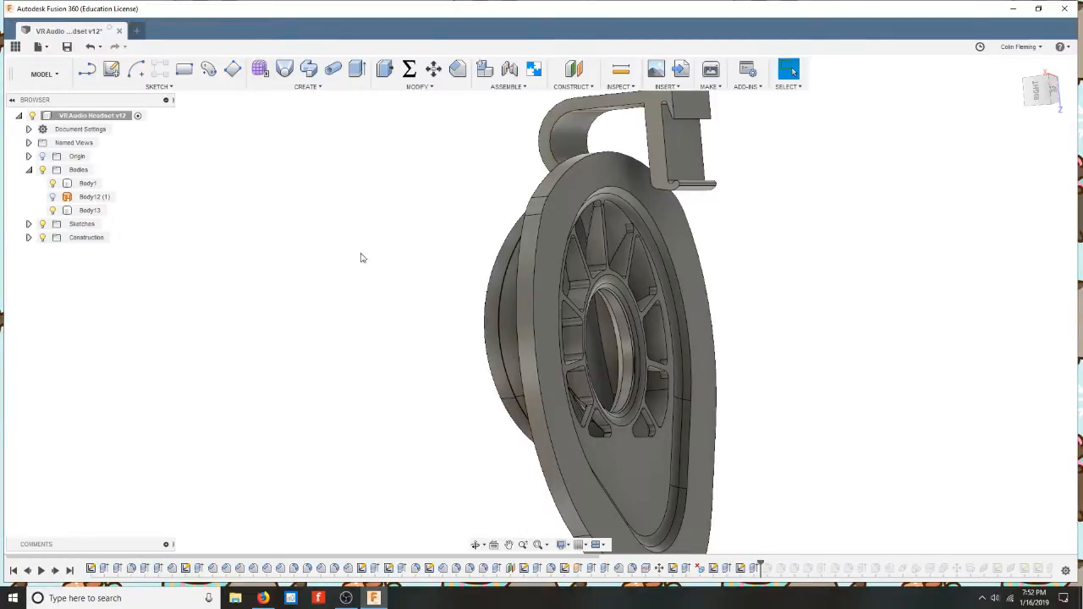
left_click(498, 271)
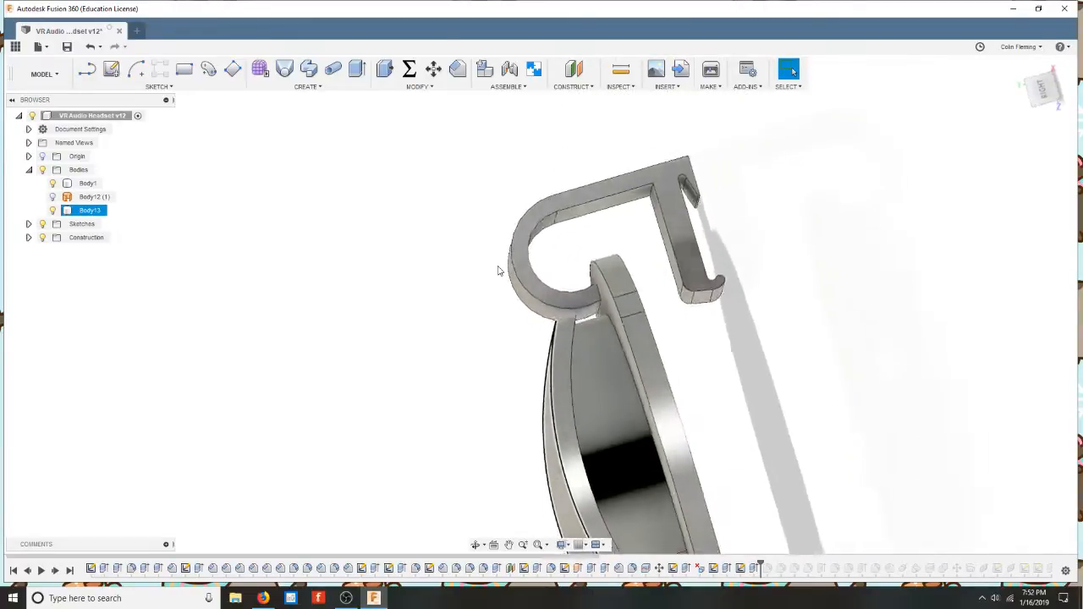
left_click(493, 269)
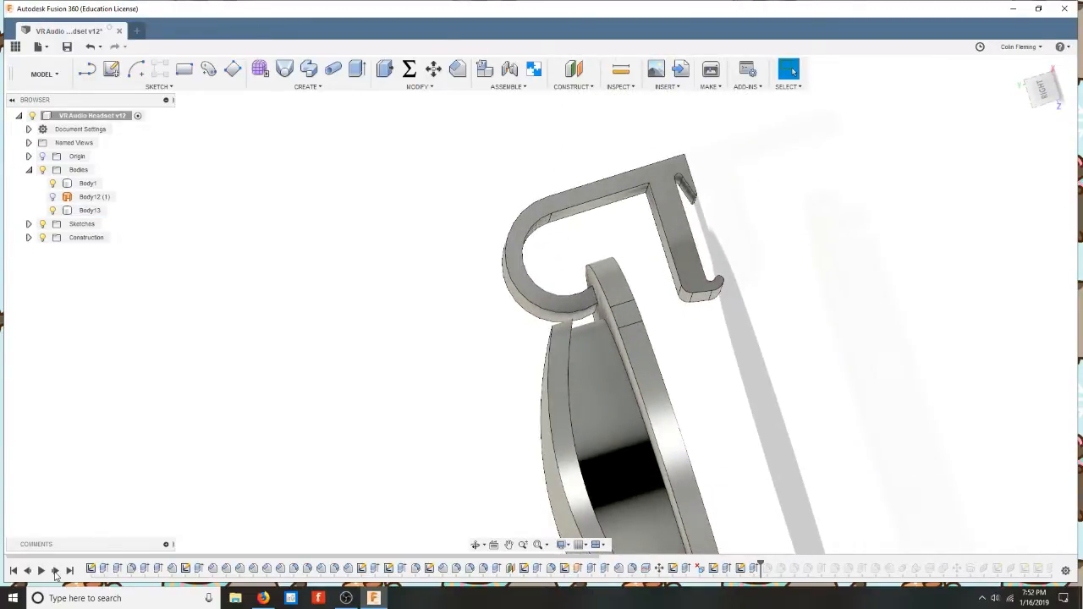
Step: Advance the design history through the four fillets that round the hook, bracket and plate edges
left_click(55, 571)
left_click(55, 571)
left_click(55, 571)
left_click(55, 572)
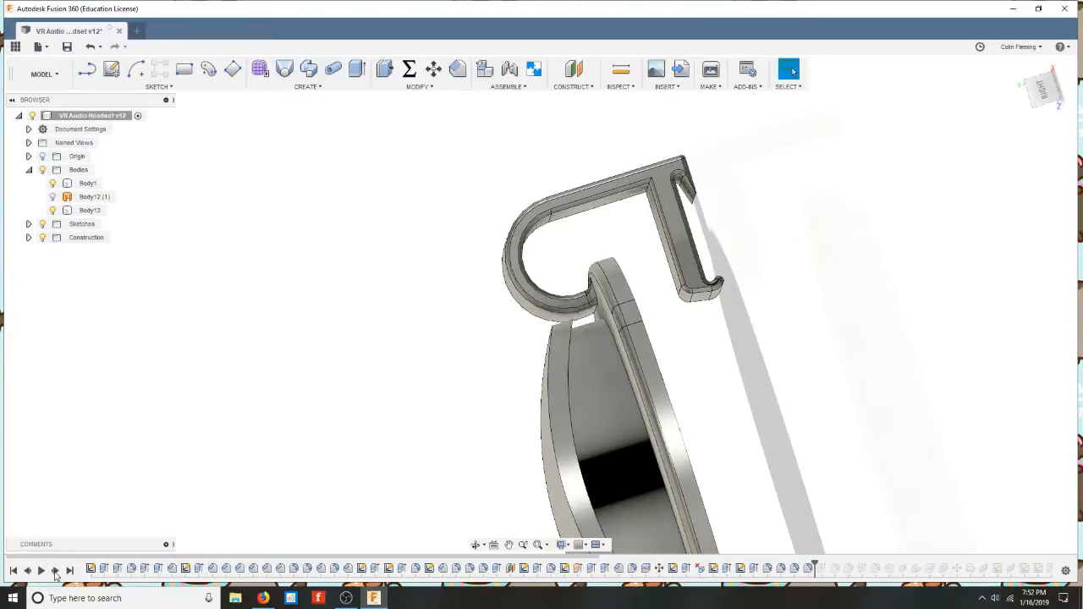
Step: Advance the design history through the plate extrusion and the following two fillets, and inspect the plate's broad face and thin rim
left_click(55, 571)
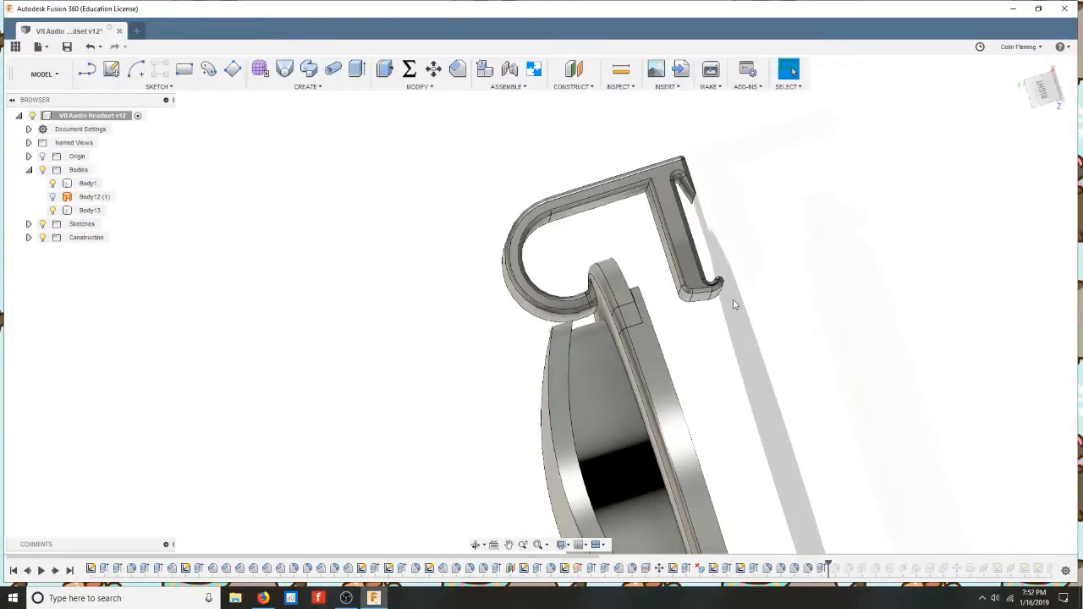
middle_click_drag(735, 303, 734, 305, "shift")
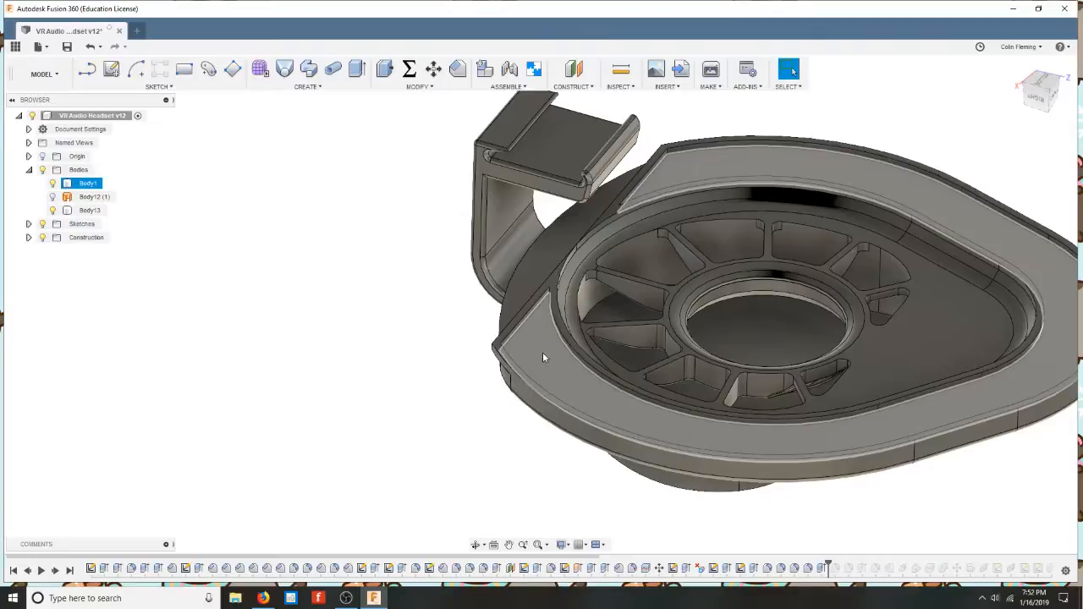
left_click(55, 572)
left_click(55, 573)
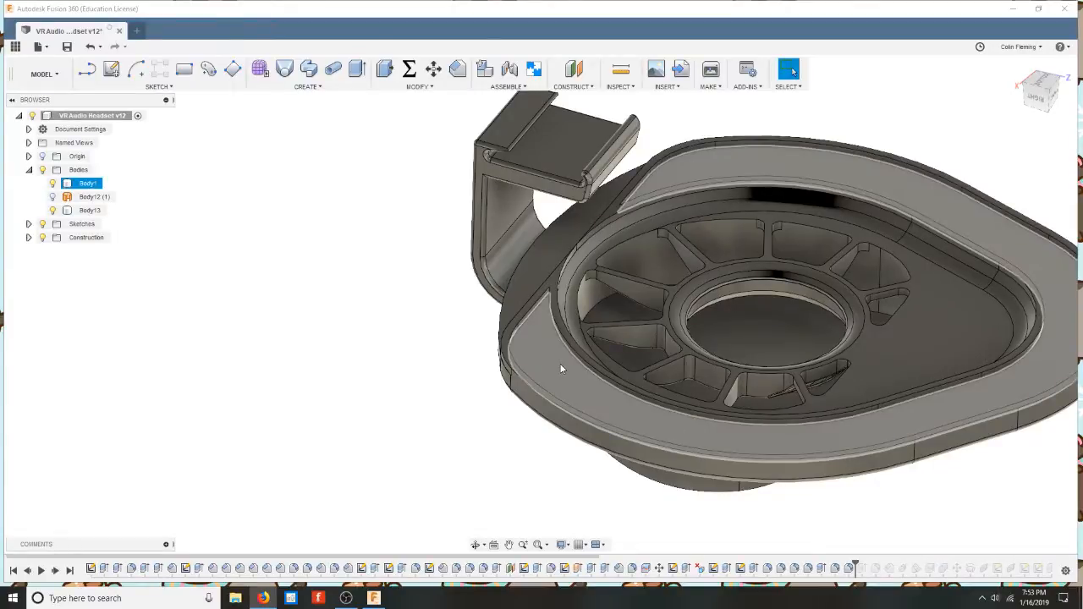
left_click(686, 166)
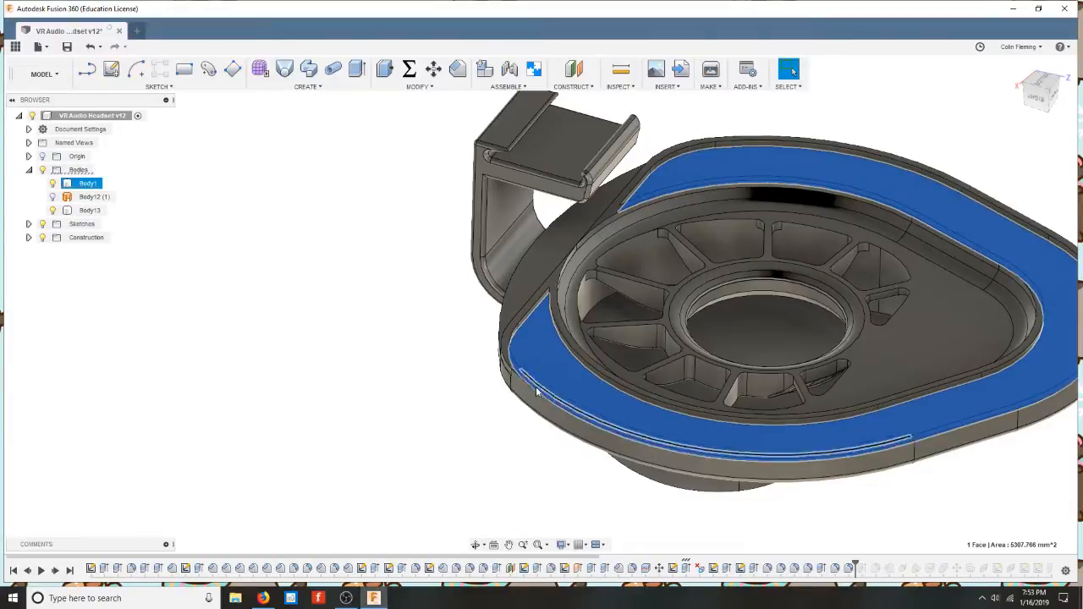
left_click(505, 353)
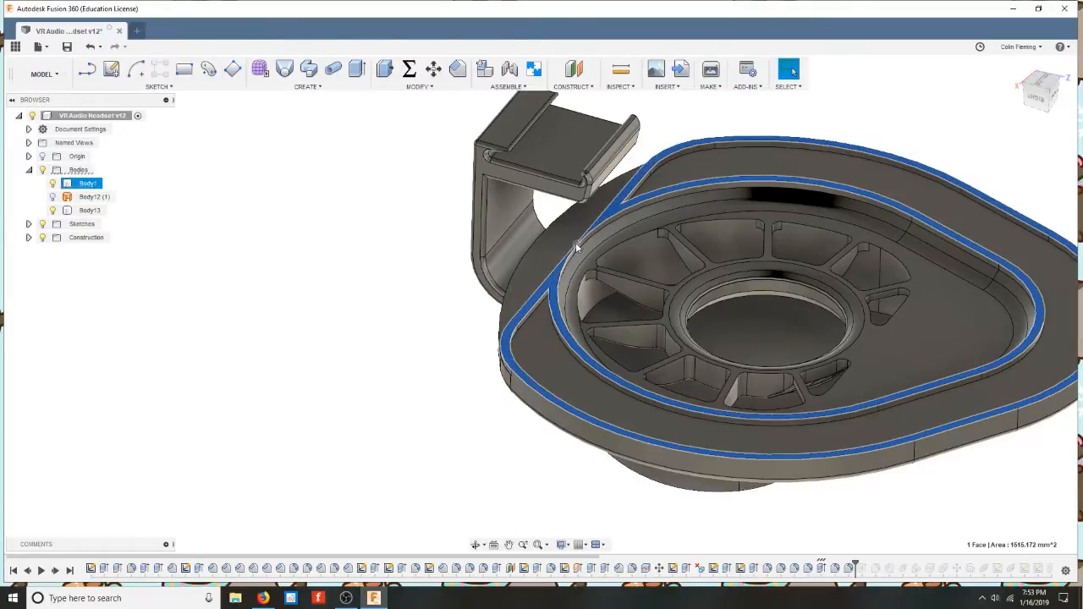
Step: Advance the design history through the next extrusion and inspect the plate's end face together with its thin rim
left_click(54, 572)
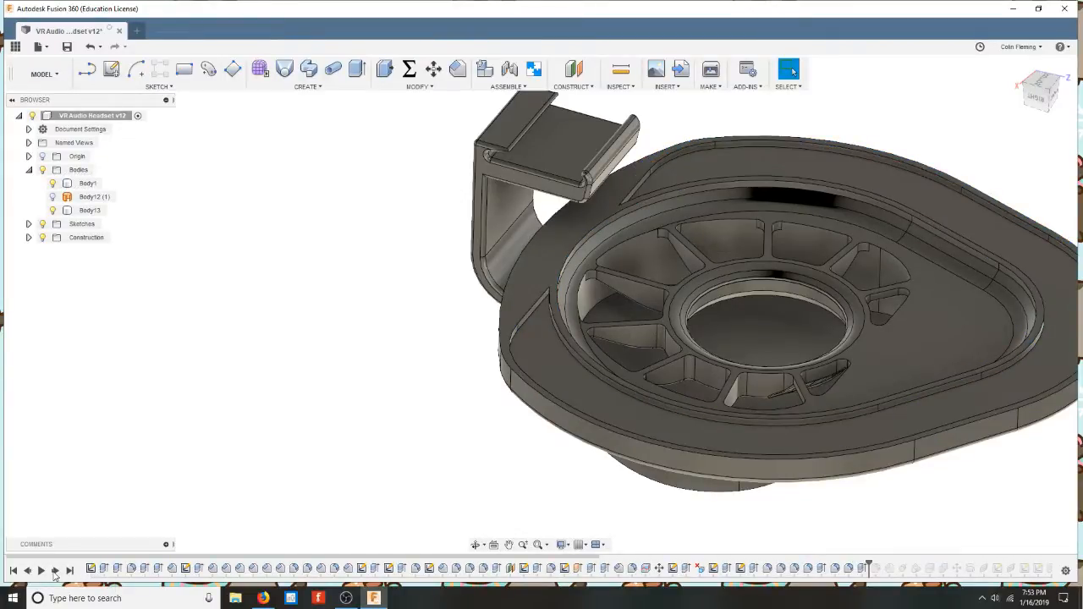
left_click(88, 182)
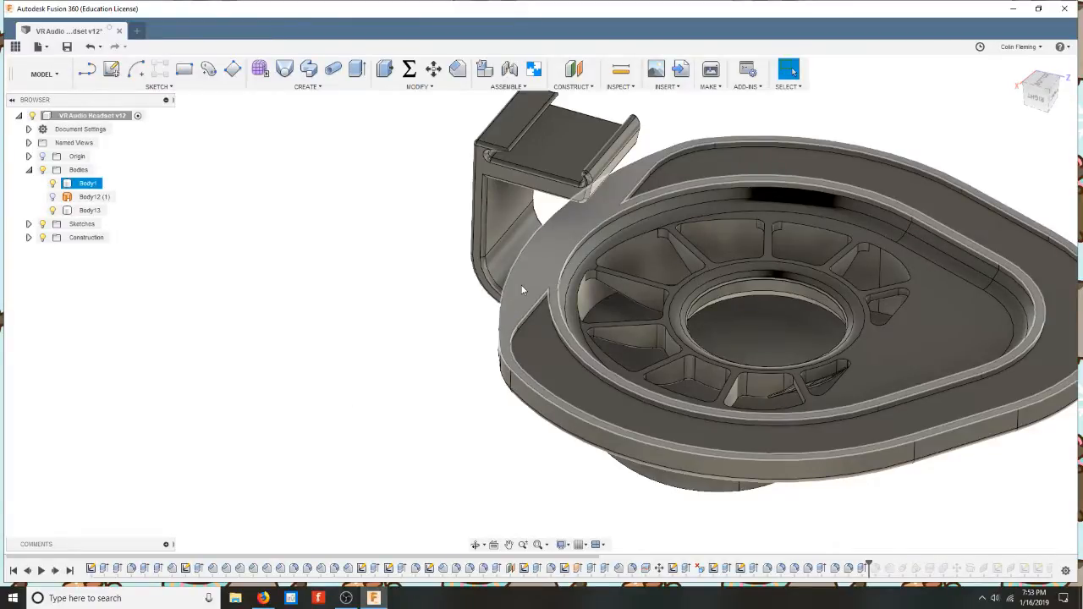
left_click(523, 290)
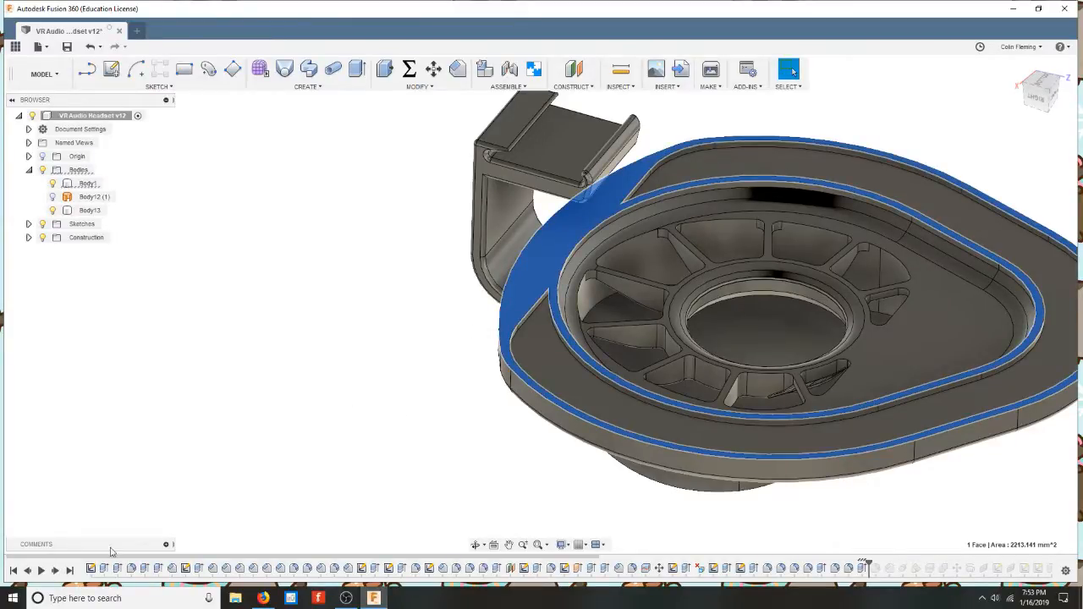
Step: Advance the design history through the next three features, comparing the grille opening edges and the plate's rim after each
left_click(54, 571)
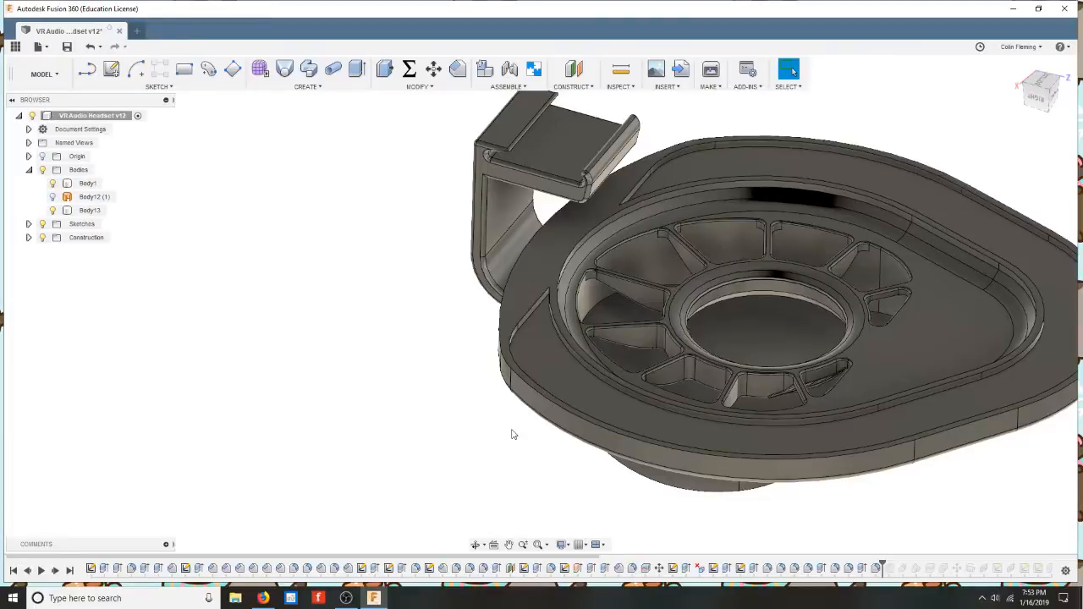
left_click(55, 572)
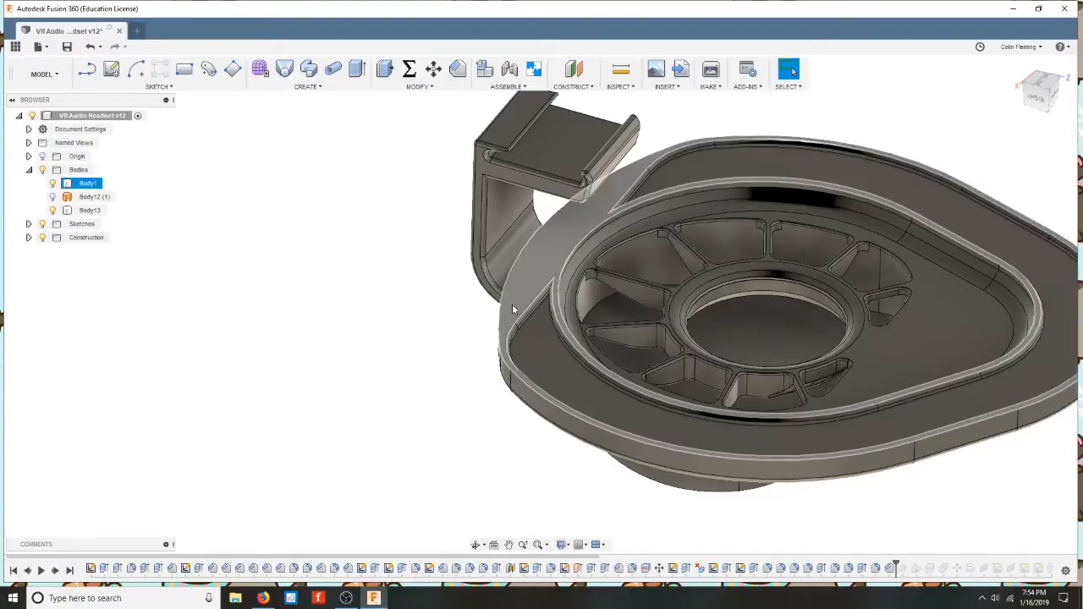
left_click(55, 572)
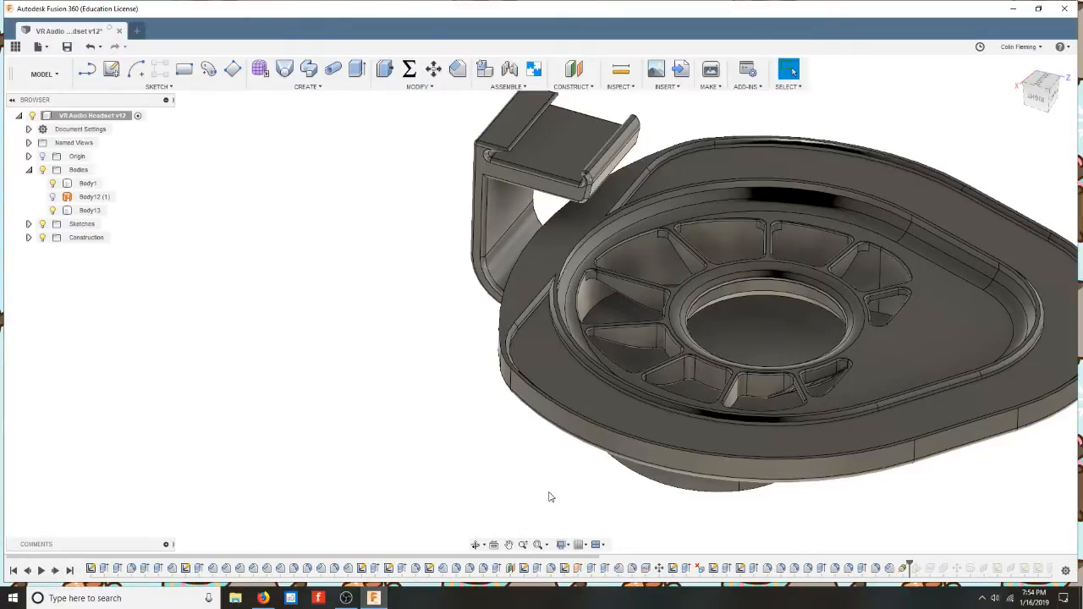
Step: Examine the model from the side, window-selecting the whole model and then the cap area, and clear the selection
scroll(548, 496, "up", 2)
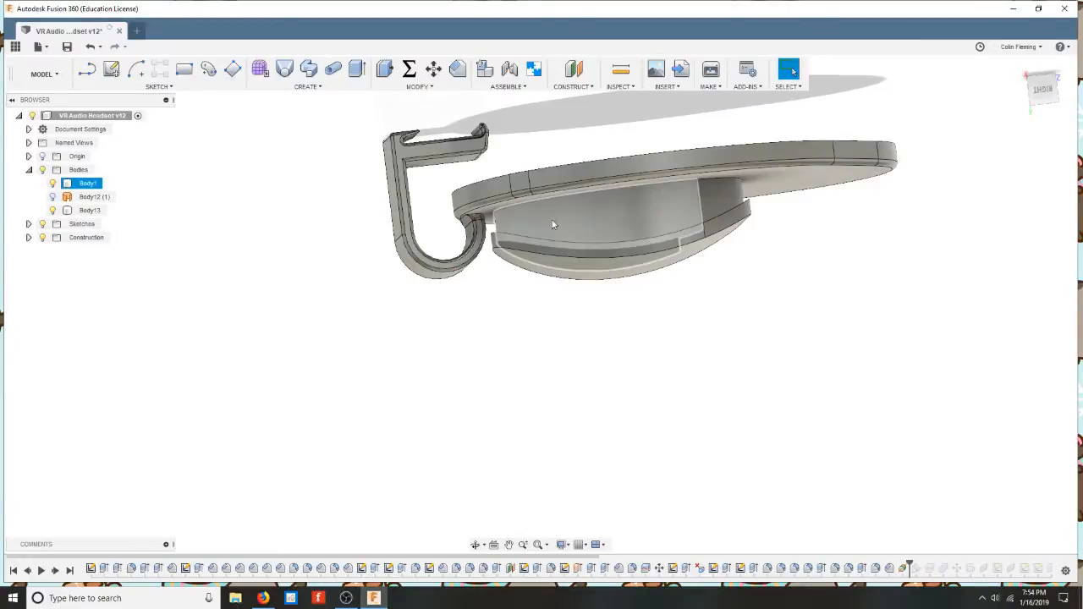
left_click(583, 284)
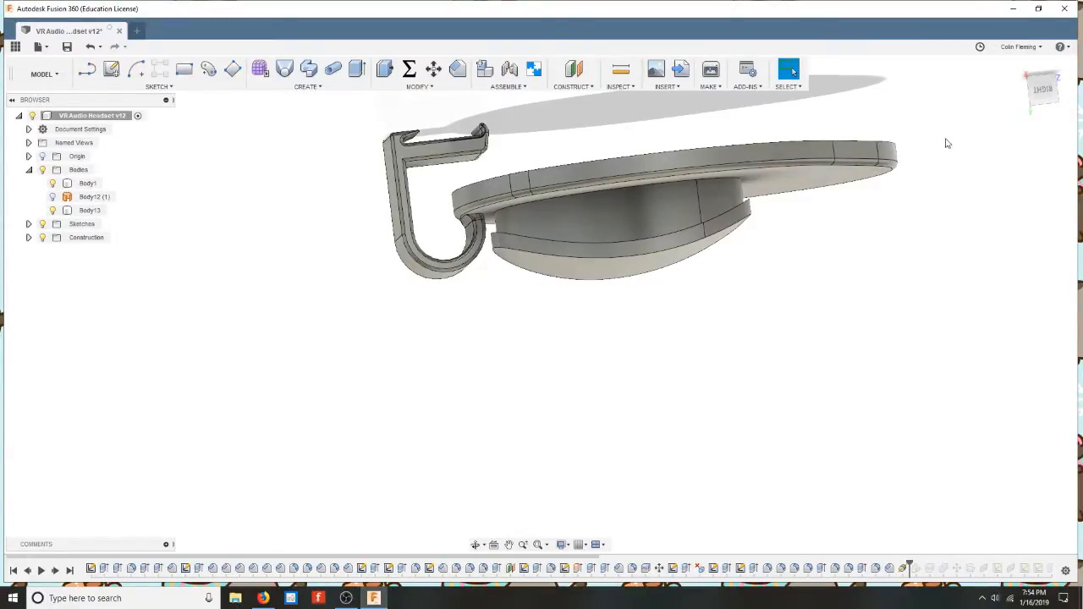
left_click_drag(951, 114, 432, 364)
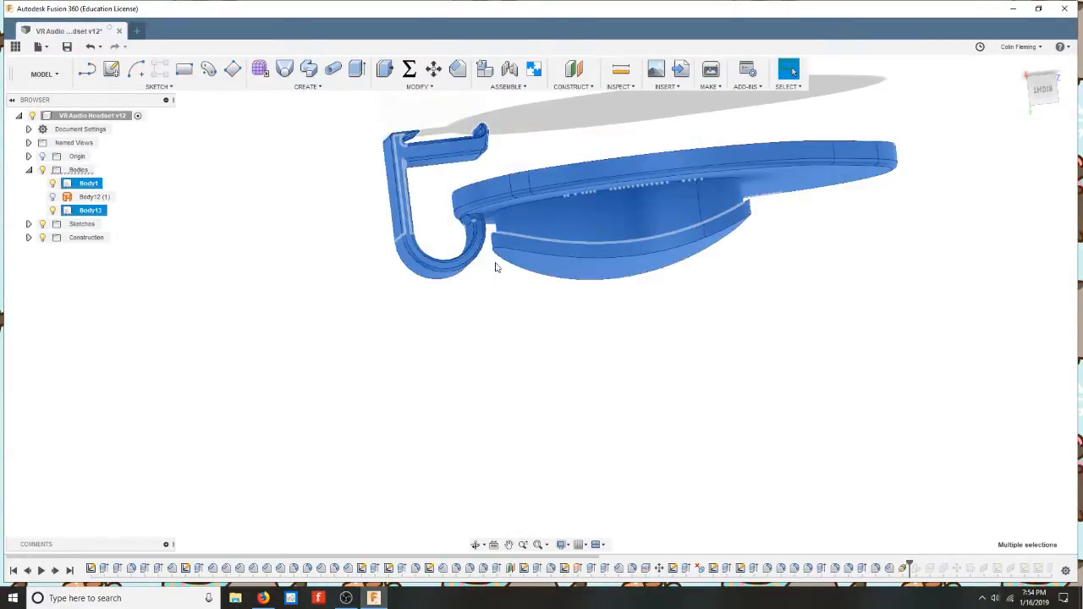
left_click(605, 145)
left_click_drag(449, 178, 1037, 290)
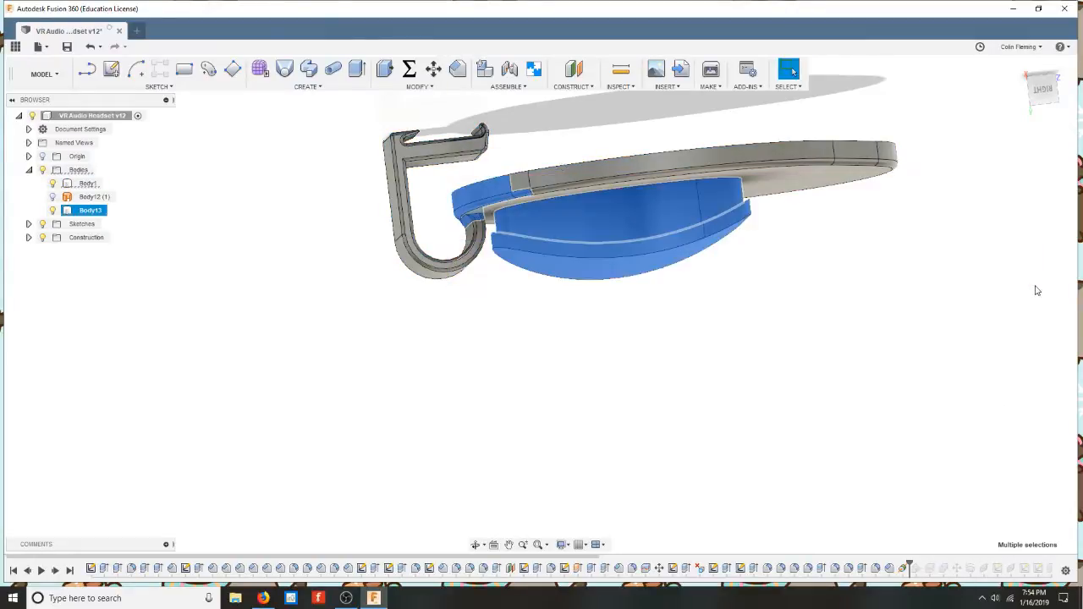
left_click(850, 282)
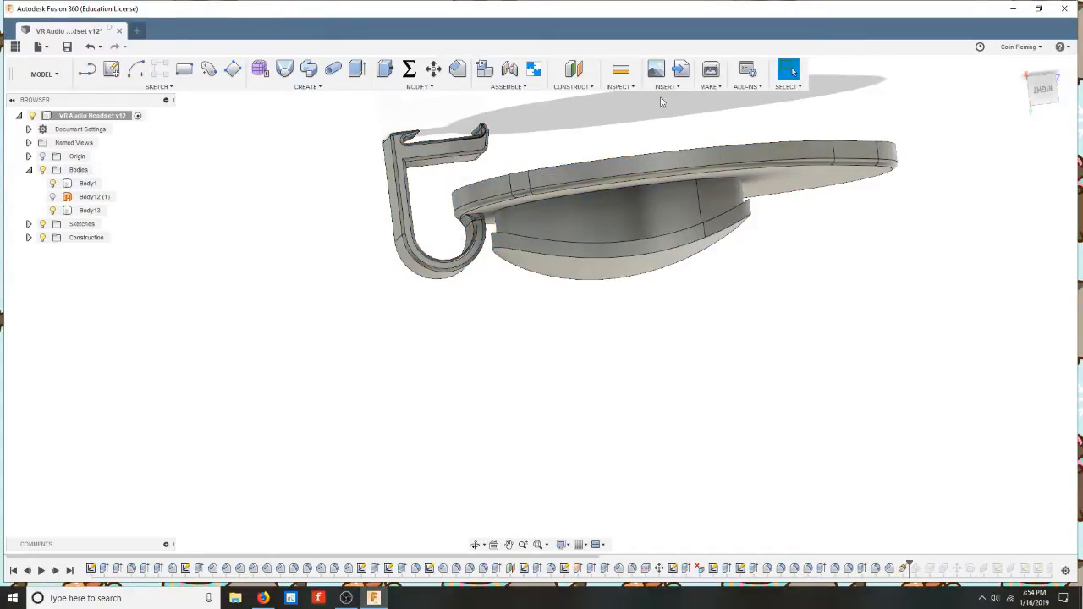
Step: Indicate the plate and cap apart from the hook with a selection window in a level side view, and clear the selection
scroll(721, 141, "down", 1)
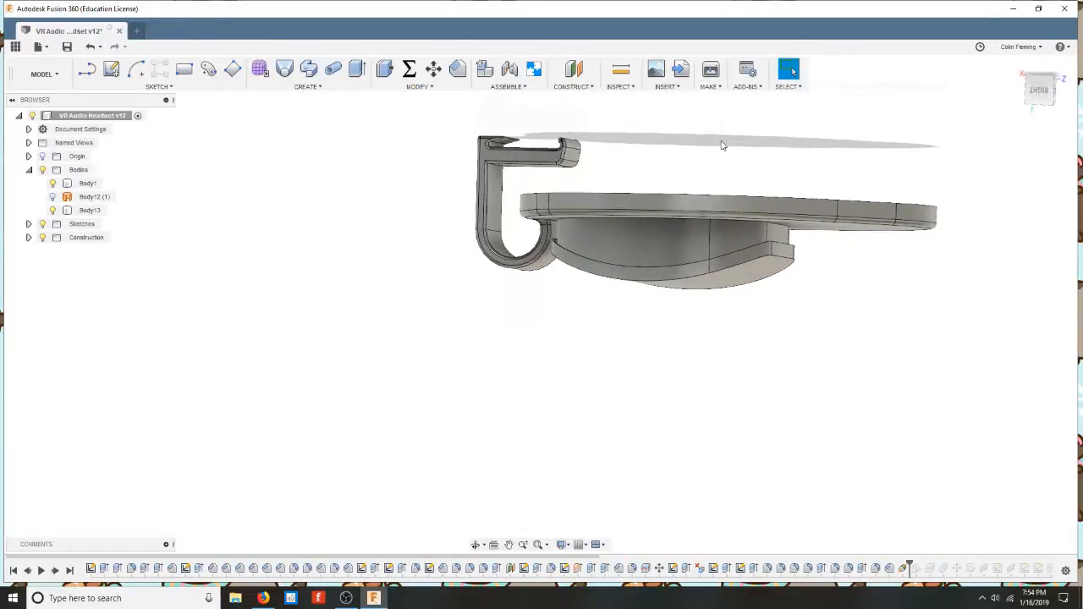
left_click_drag(513, 184, 1075, 325)
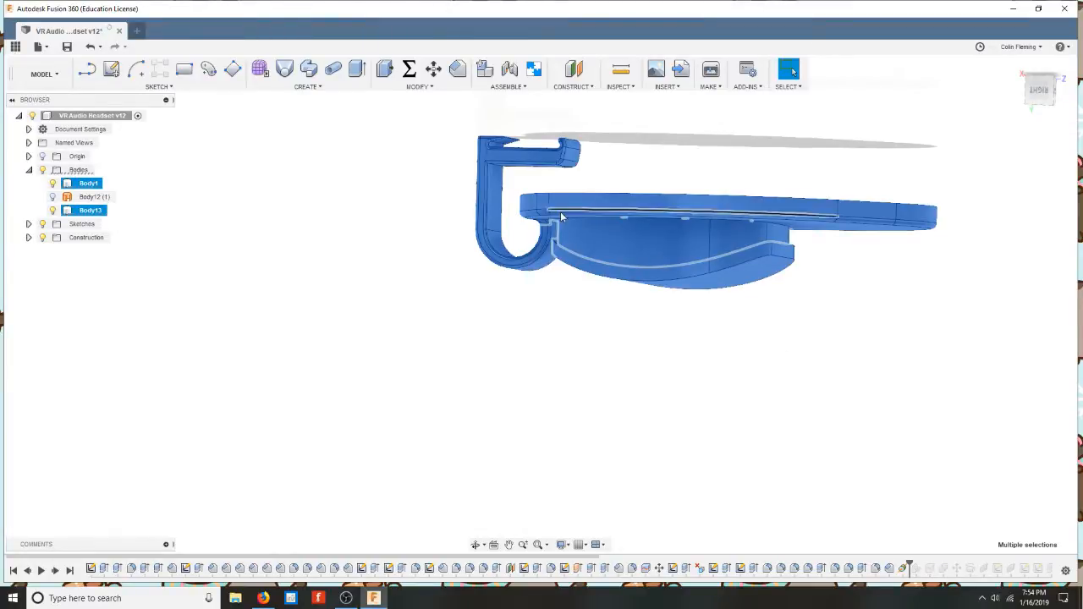
left_click_drag(516, 178, 967, 343)
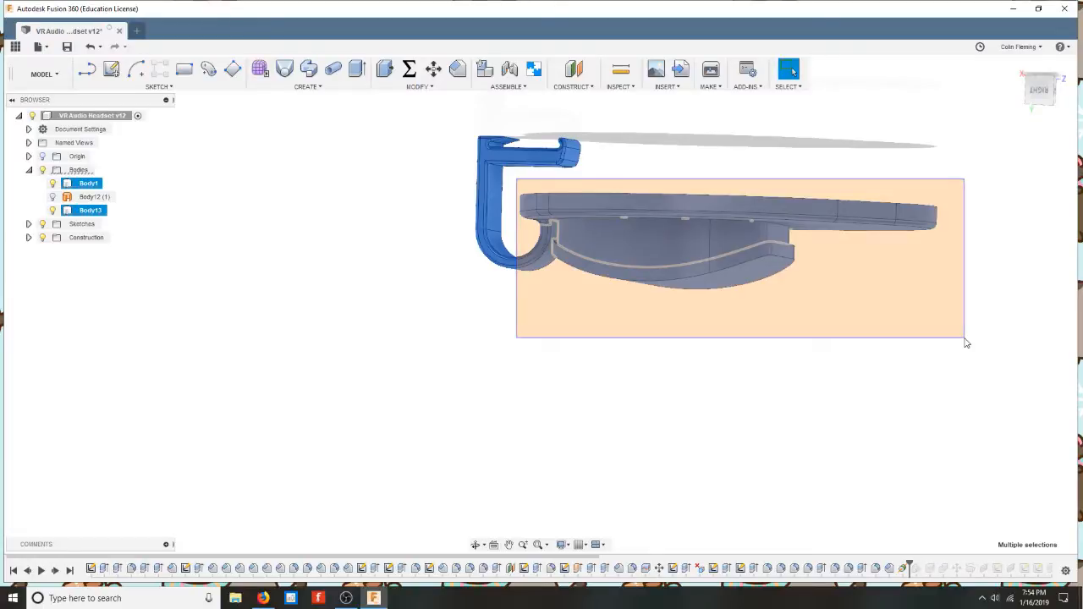
left_click_drag(966, 343, 964, 342)
left_click(733, 439)
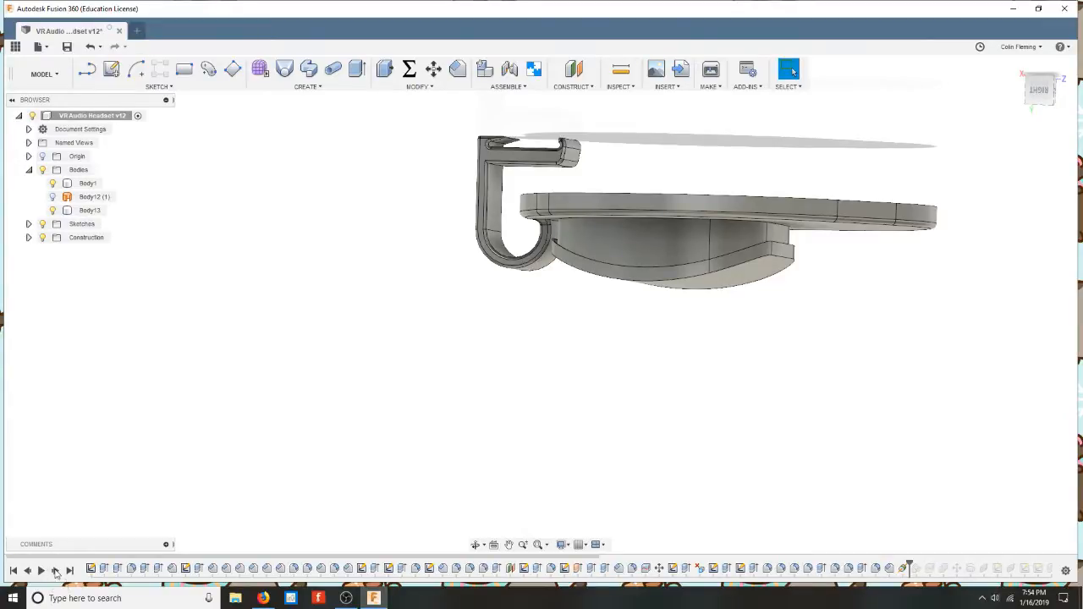
Step: Advance the design history through the next five features, watching how the bodies and the tilted plate change at the hook
left_click(53, 573)
left_click(53, 573)
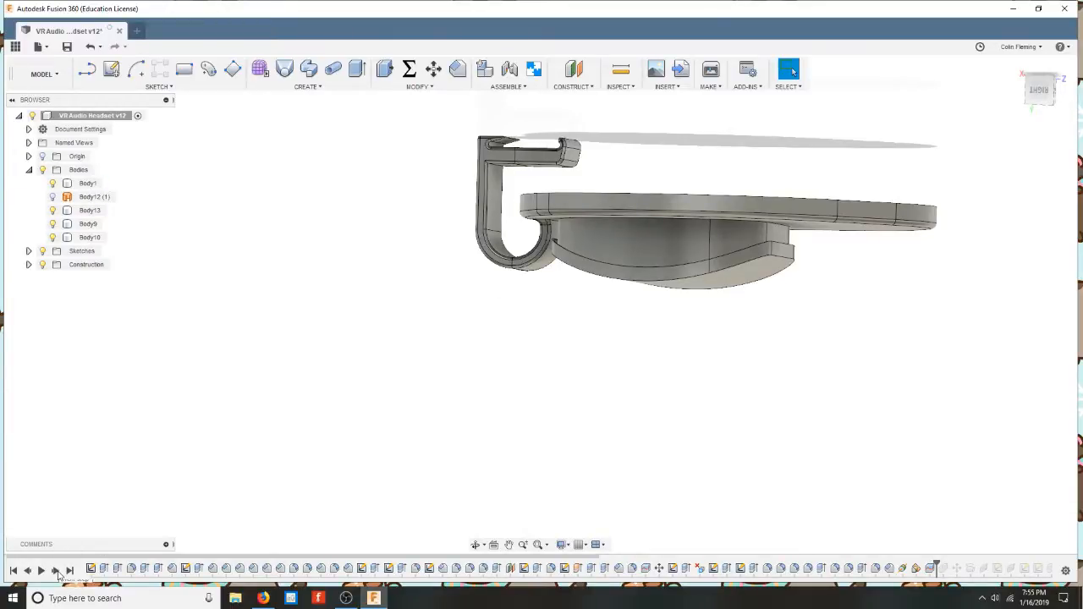
left_click(55, 573)
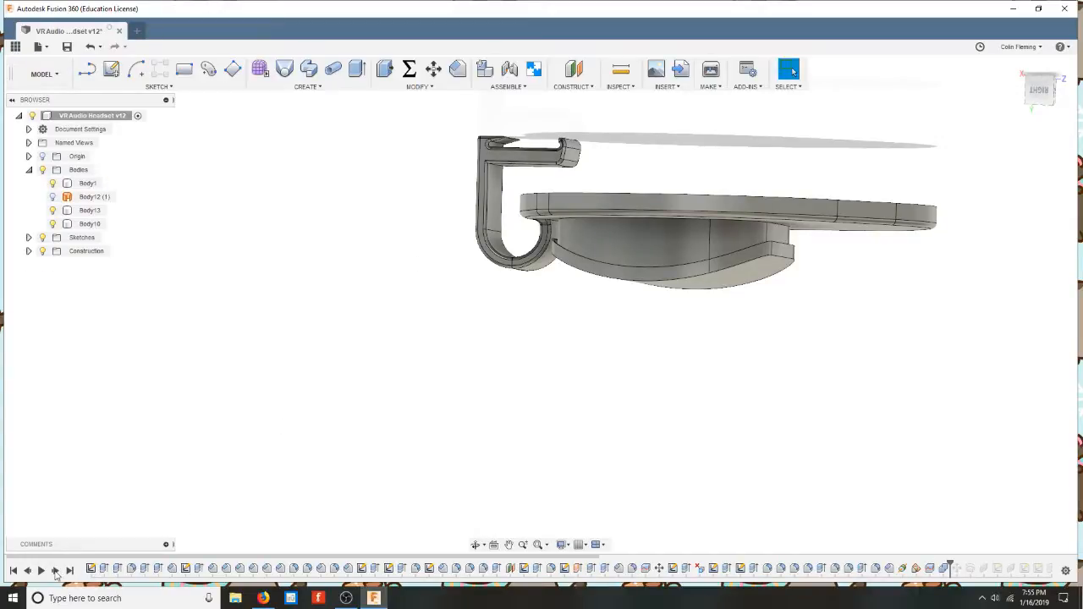
left_click(55, 573)
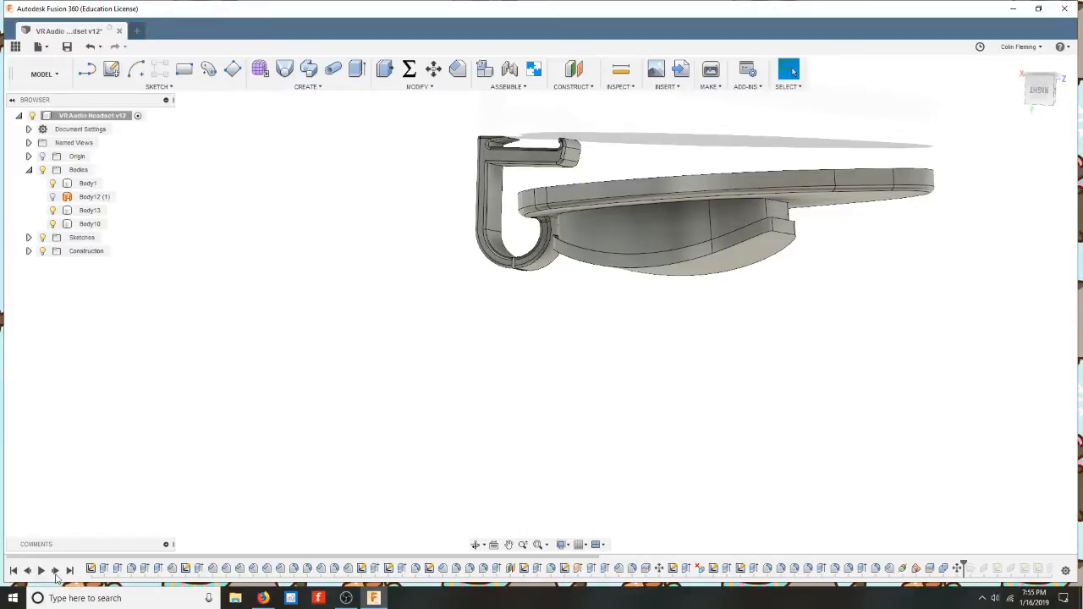
left_click(55, 573)
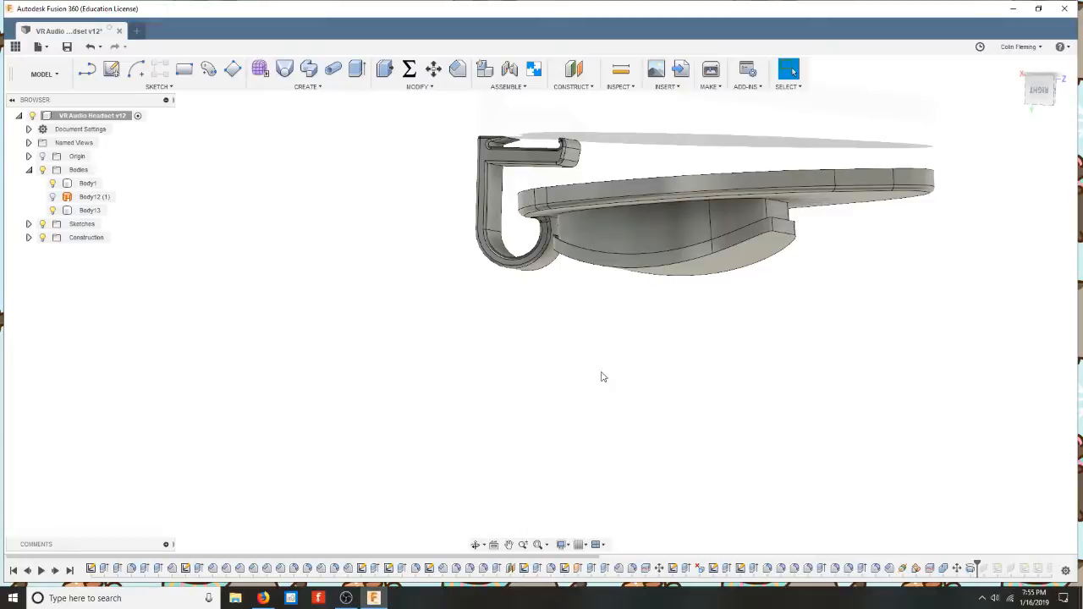
Step: Review the settings of the revolve feature at the hook's curved end and accept them
double_click(970, 569)
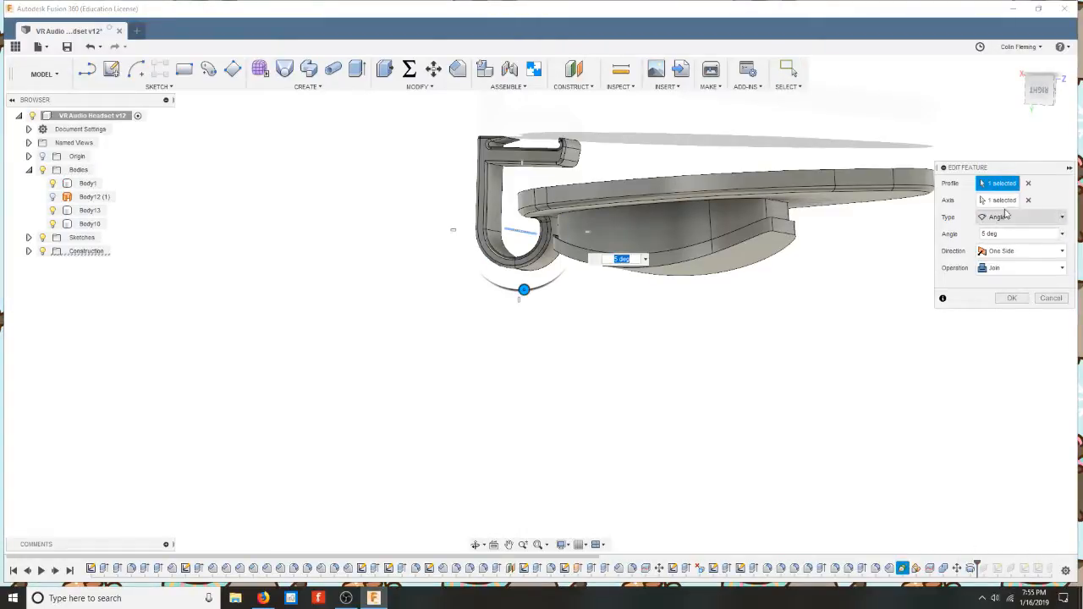
left_click_drag(1023, 168, 392, 155)
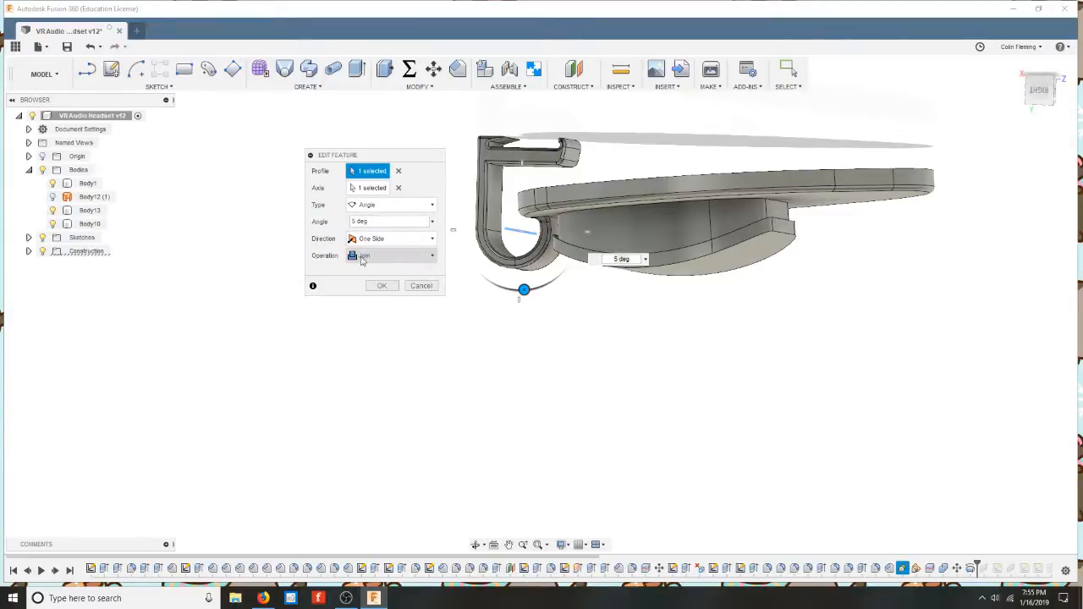
left_click(386, 285)
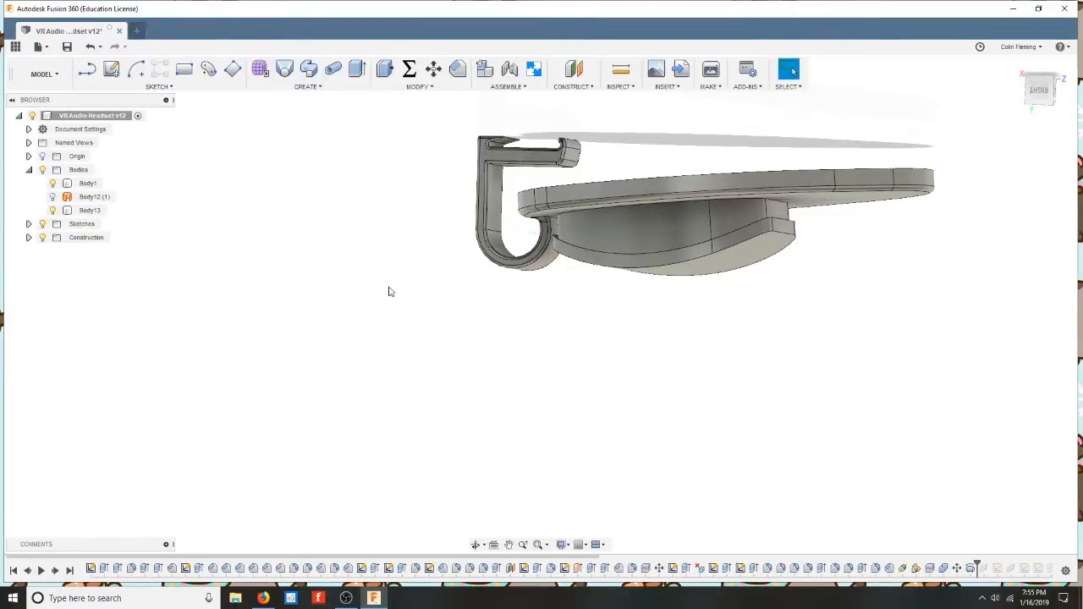
Step: Advance the design history through the next four features and list the model's sketches
left_click(55, 572)
left_click(55, 573)
left_click(56, 572)
left_click(56, 572)
left_click(29, 224)
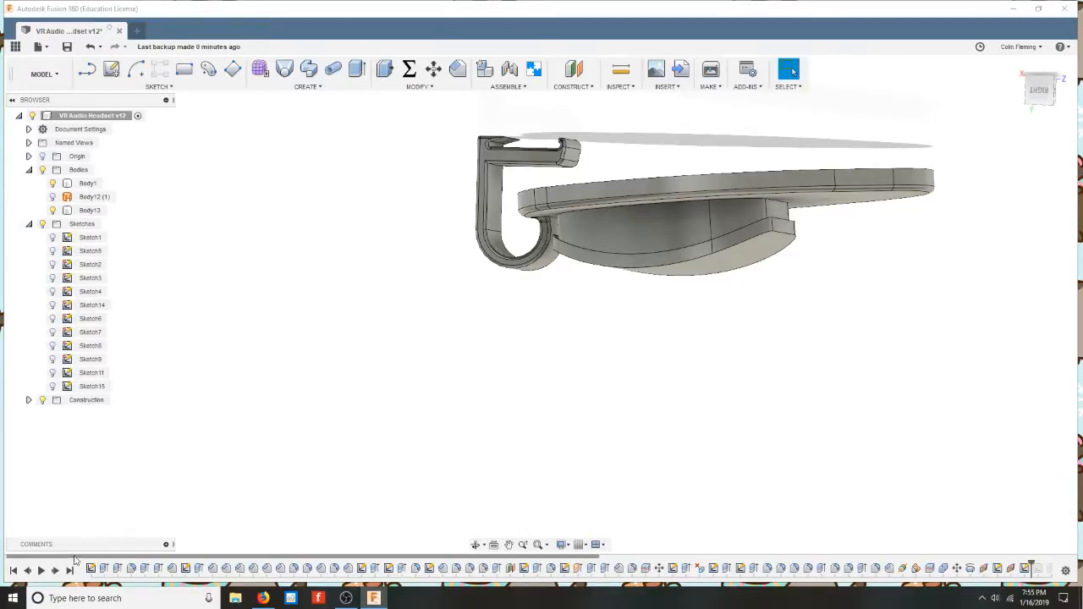
Step: Advance the design history through the small cap hole and the remaining features to the end
left_click(56, 573)
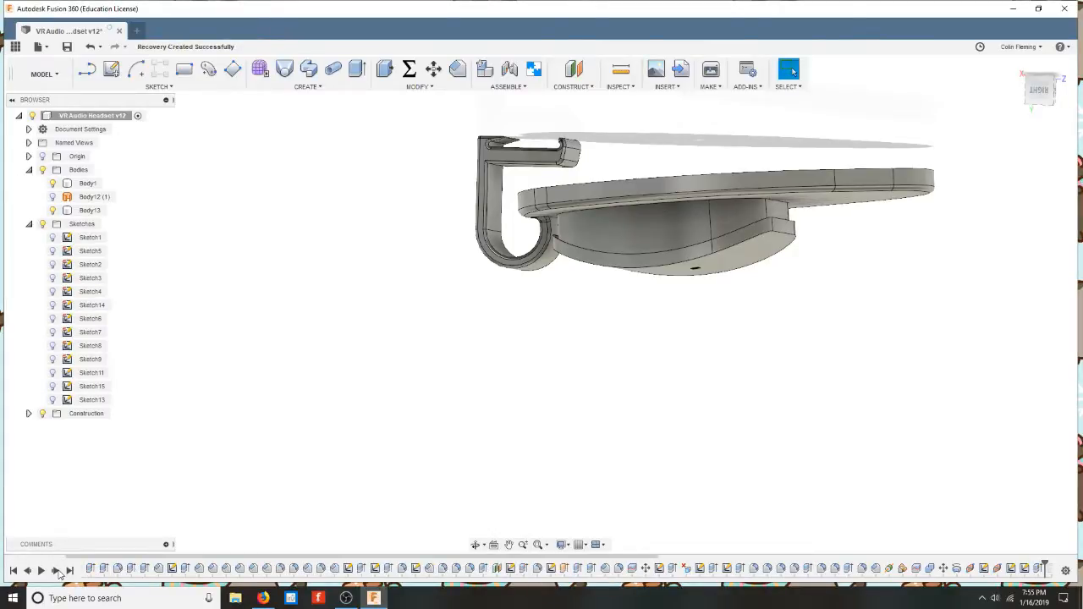
left_click(56, 572)
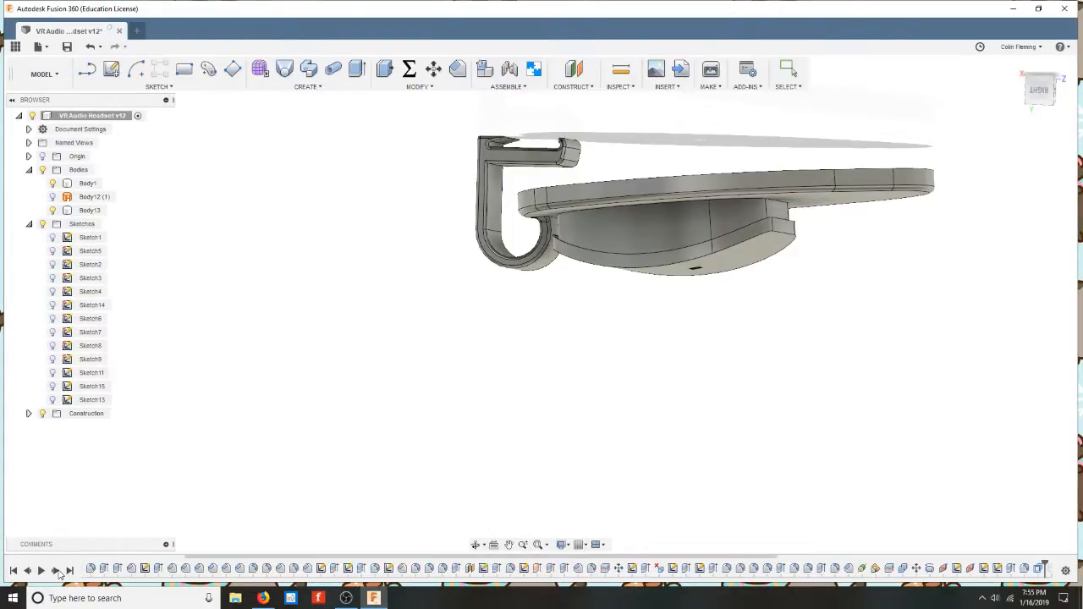
left_click(56, 572)
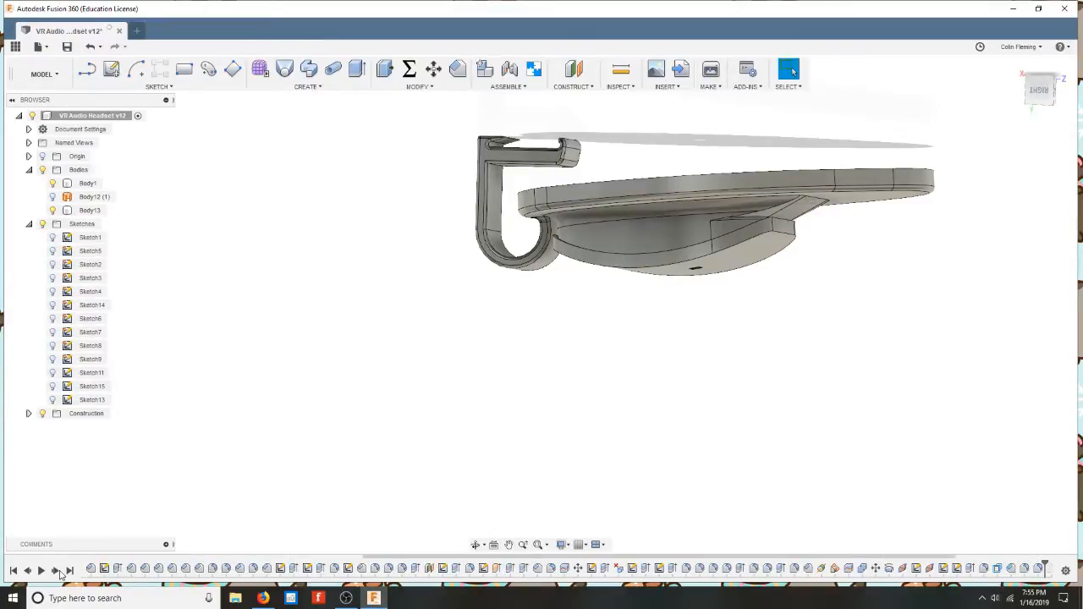
left_click(56, 572)
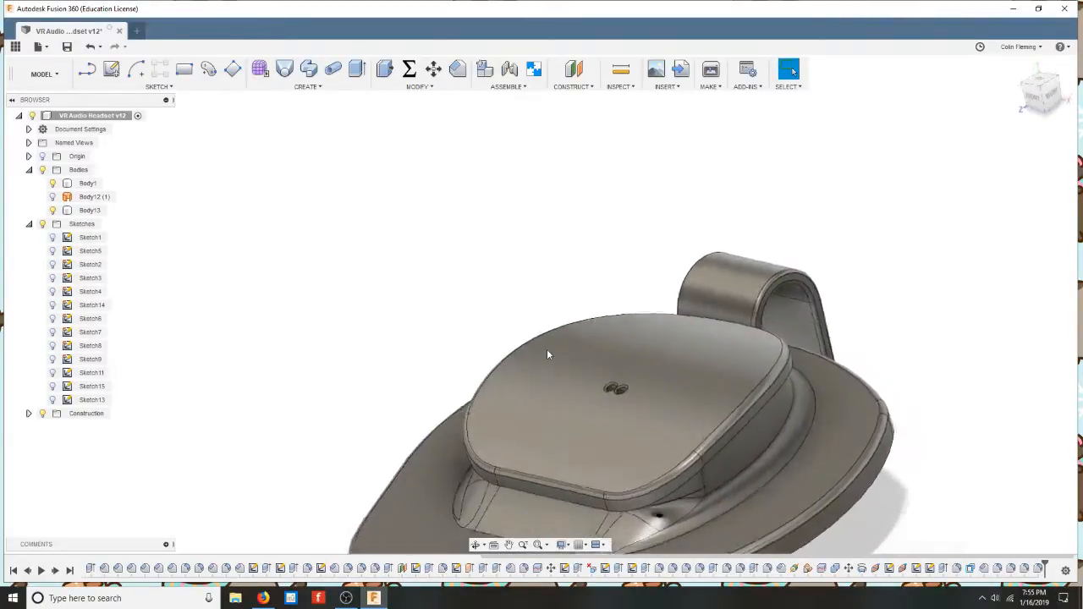
Step: Examine the cap's small holes and the grille side, and review the settings of the face offset feature
left_click(548, 355)
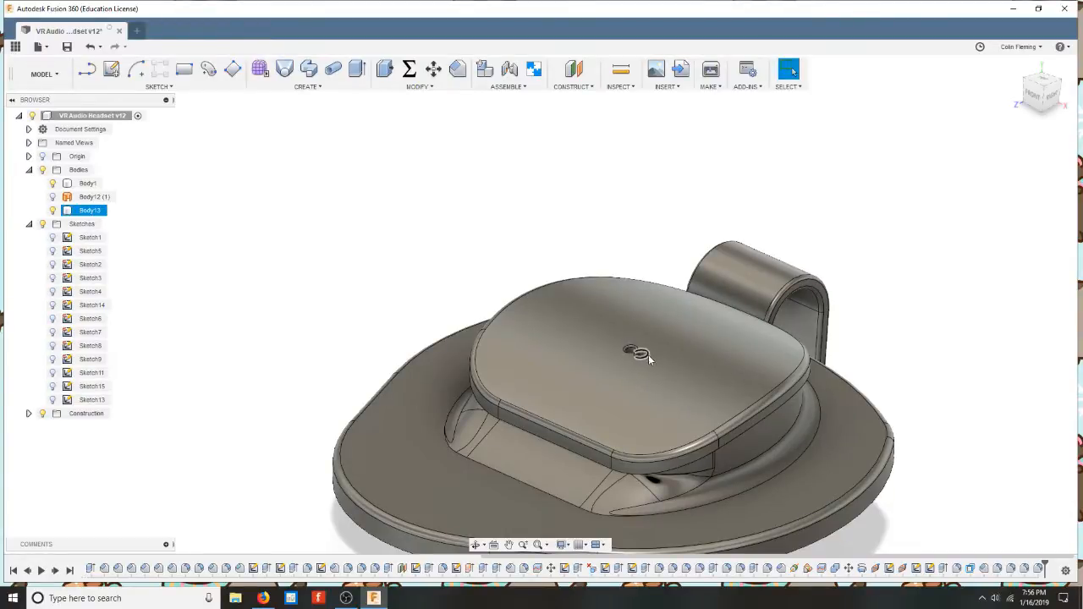
left_click(757, 438)
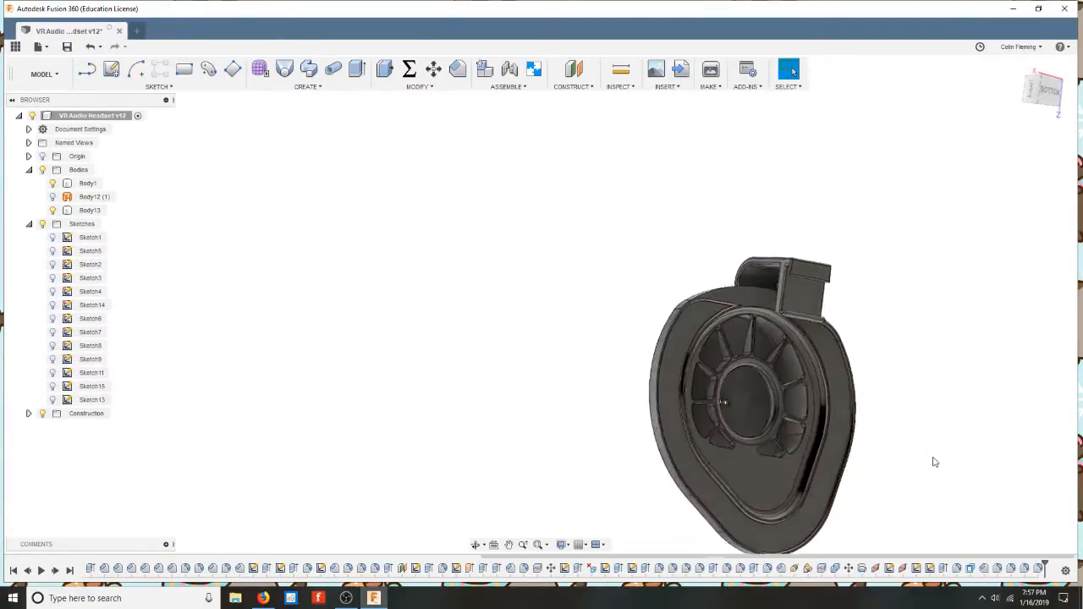
double_click(970, 570)
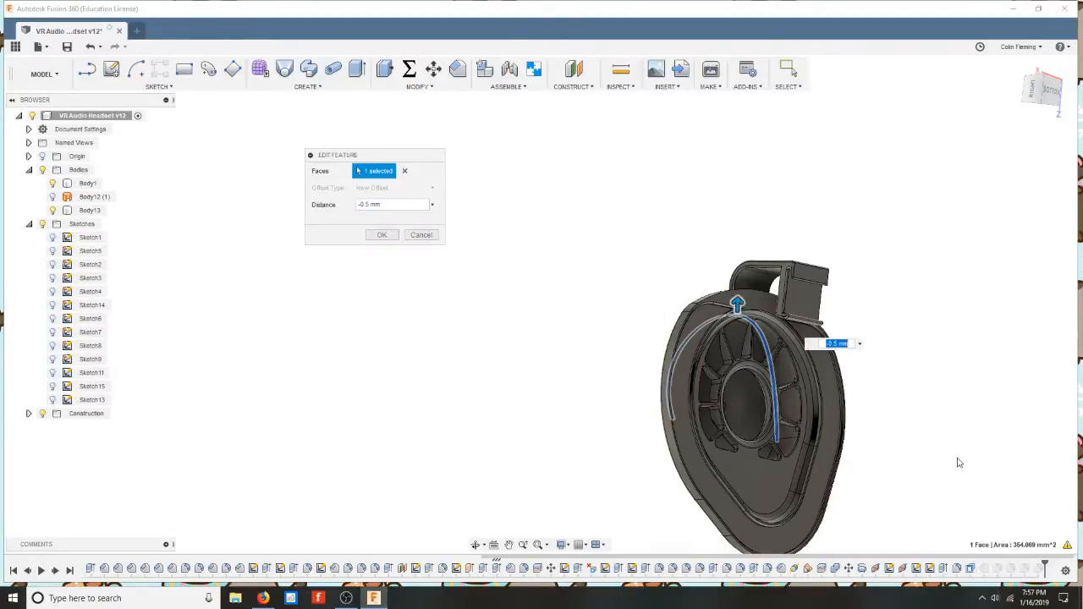
key("Return")
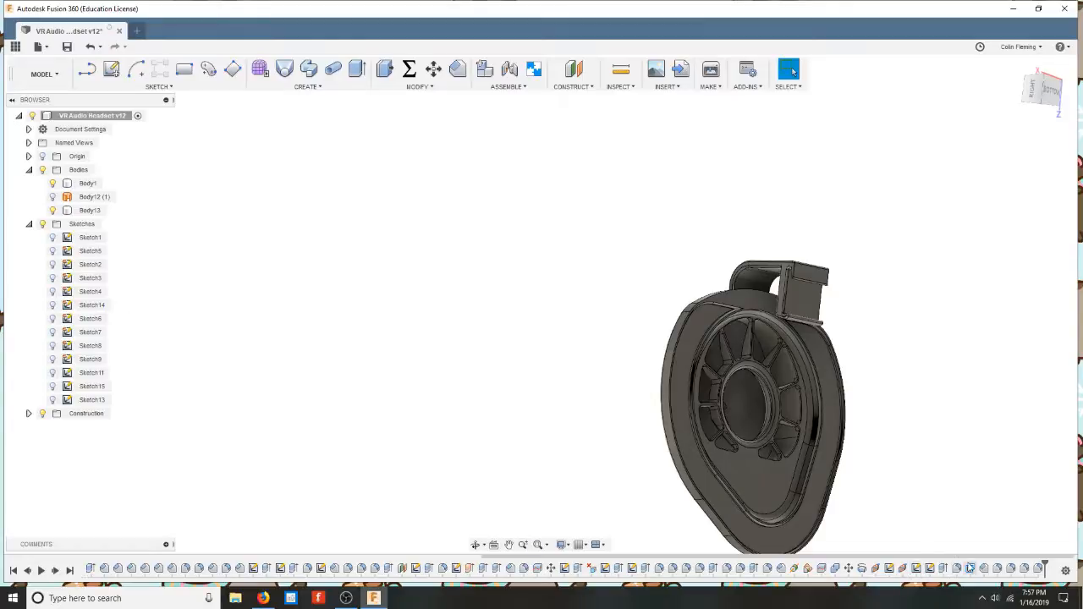
Step: Inspect the grille's central ring up close and select its inner wall face
scroll(766, 425, "up", 5)
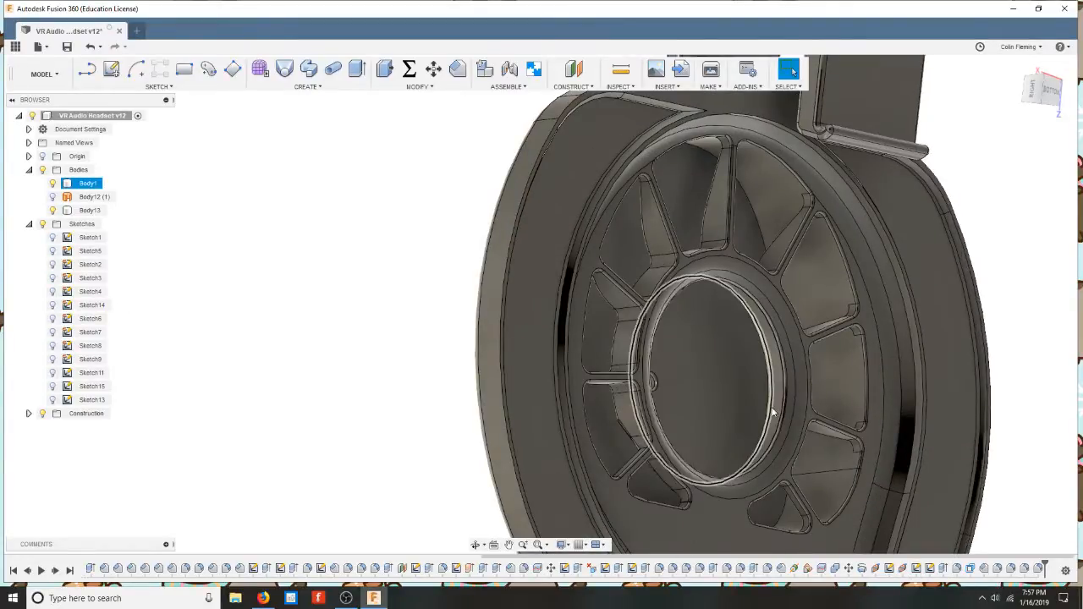
left_click(756, 389)
scroll(756, 390, "up", 5)
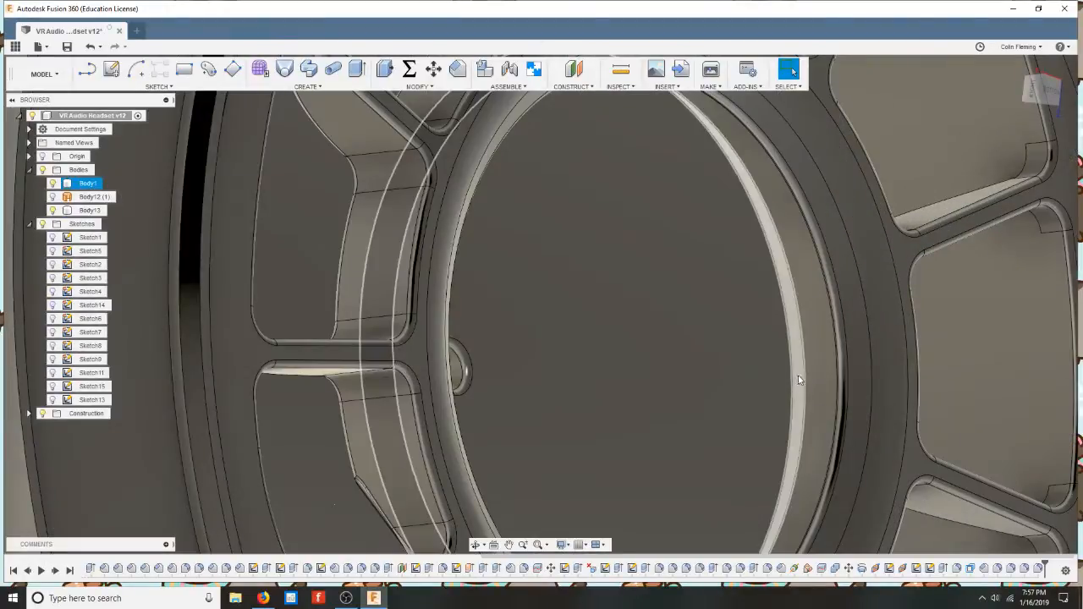
left_click(814, 377)
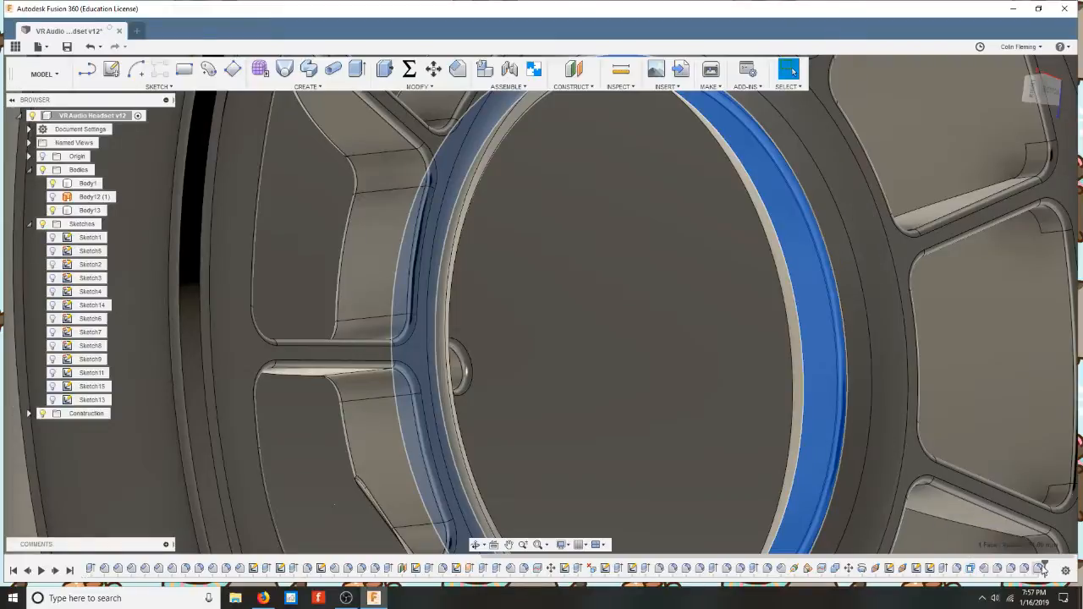
Step: Go to the end of the design history and highlight the late fillet, small hole extrusion and construction plane in turn
left_click(70, 571)
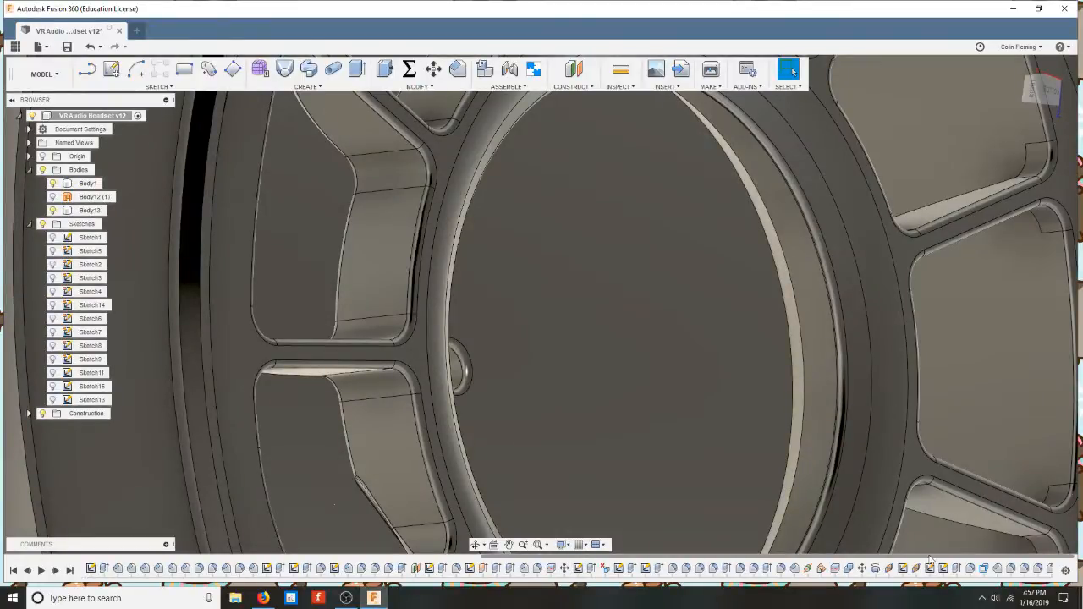
mouse_move(930, 557)
left_mouse_down()
mouse_move(874, 558)
mouse_move(980, 559)
left_mouse_up()
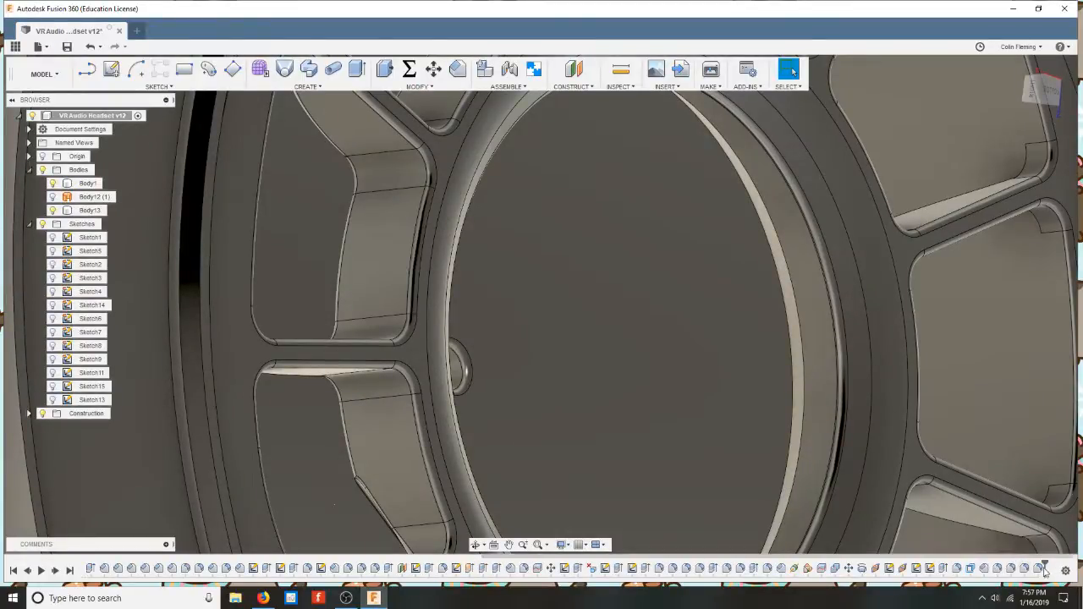
left_click(984, 569)
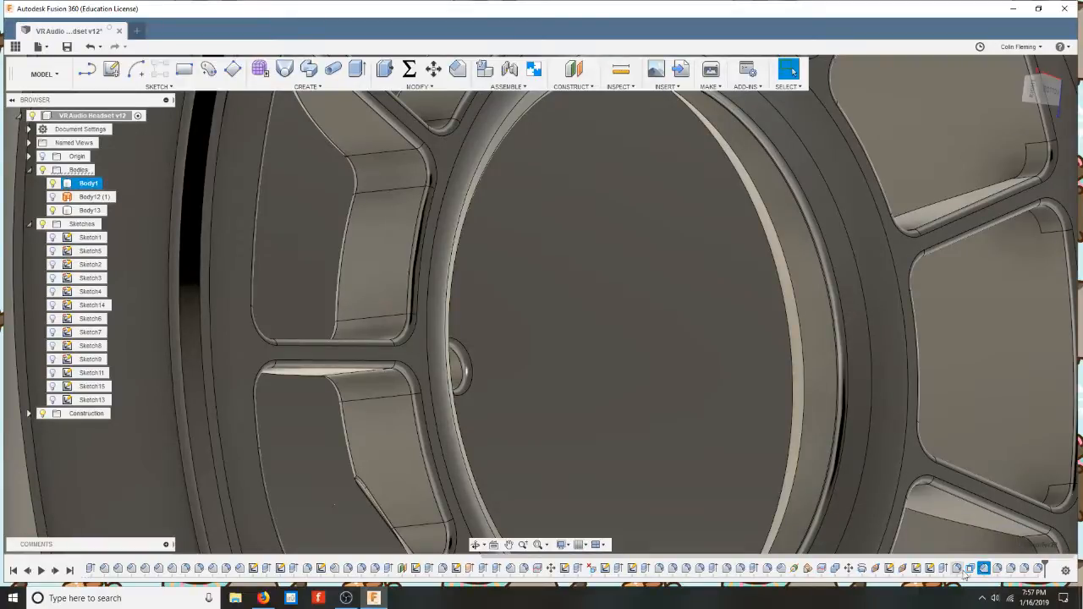
left_click(955, 570)
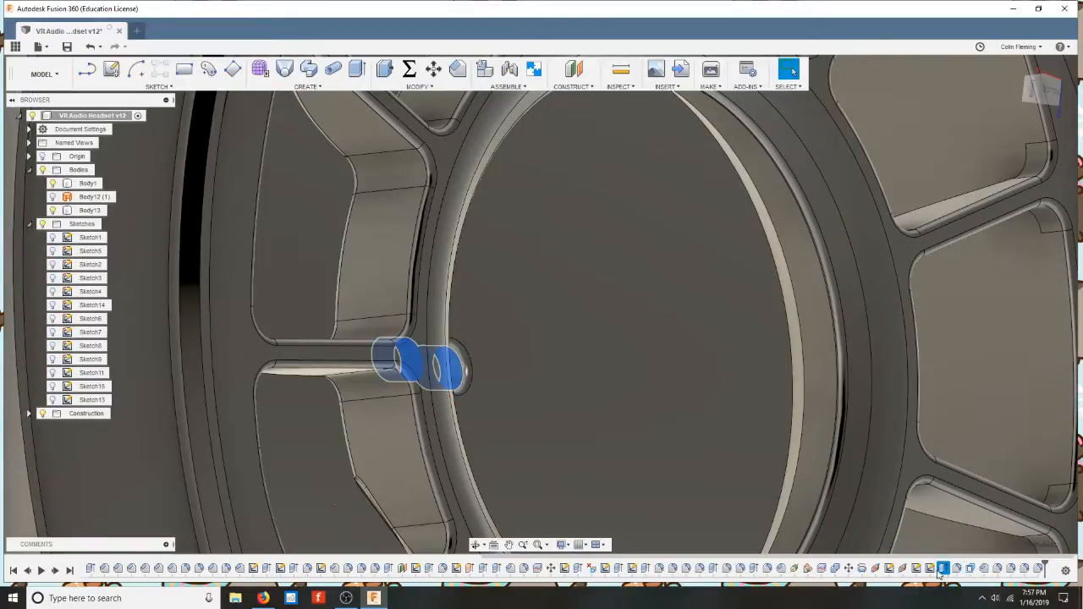
left_click(901, 570)
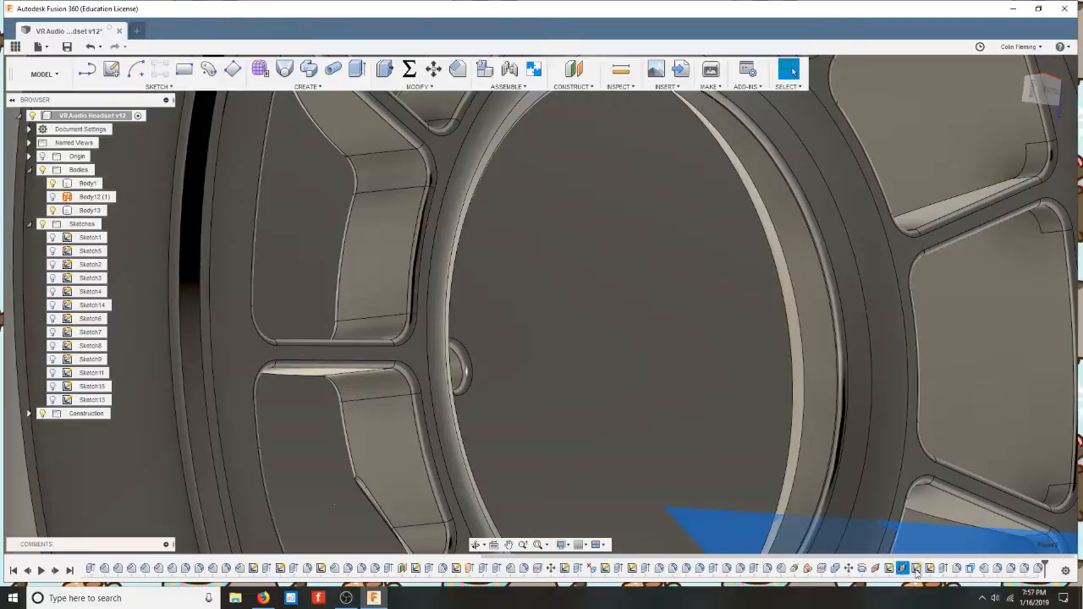
Step: Delete Sketch13, Sketch15 and Sketch11 together with the two neighbouring construction planes from the design history
left_click(929, 570)
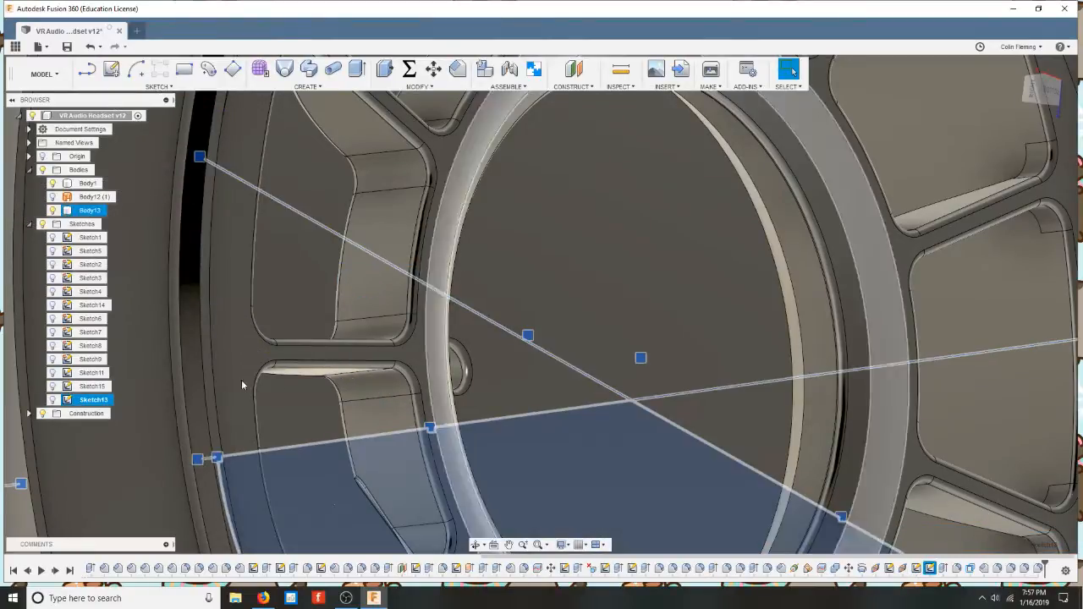
scroll(815, 460, "down", 3)
scroll(815, 459, "down", 5)
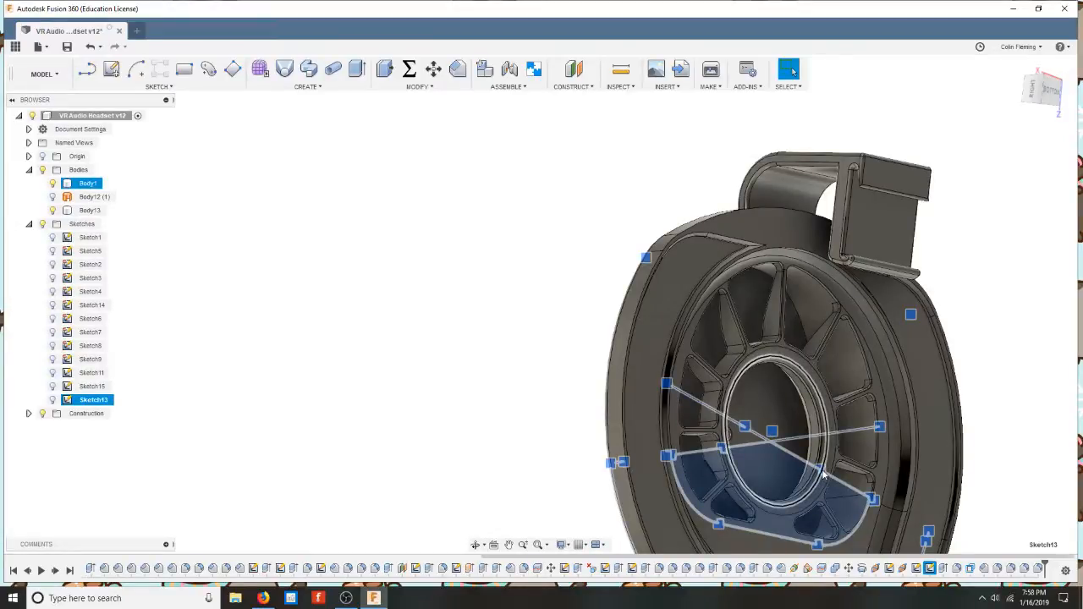
key("Delete")
left_click(929, 568)
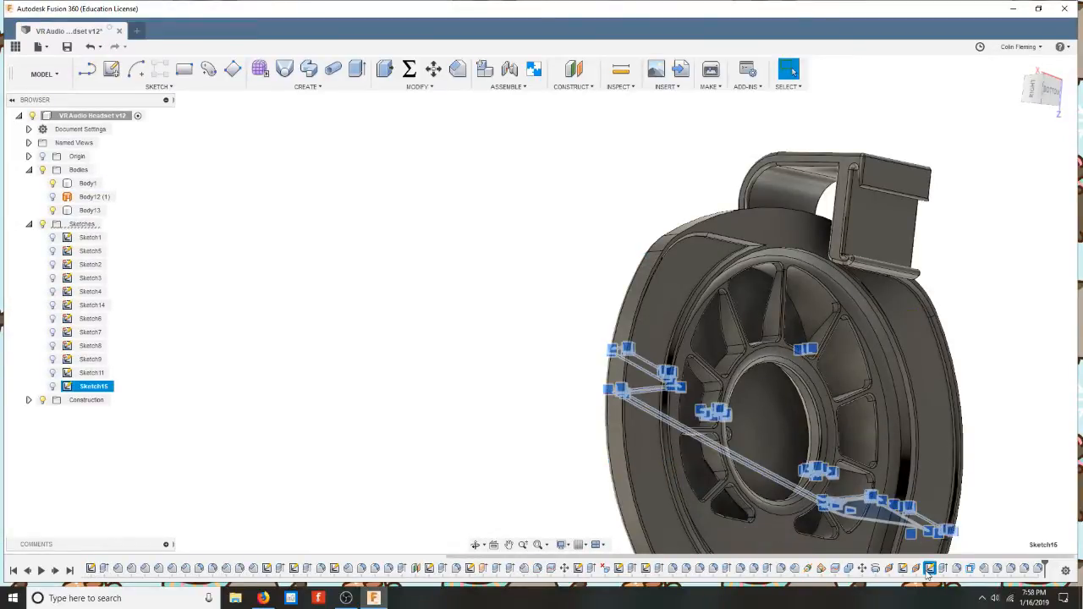
key("Delete")
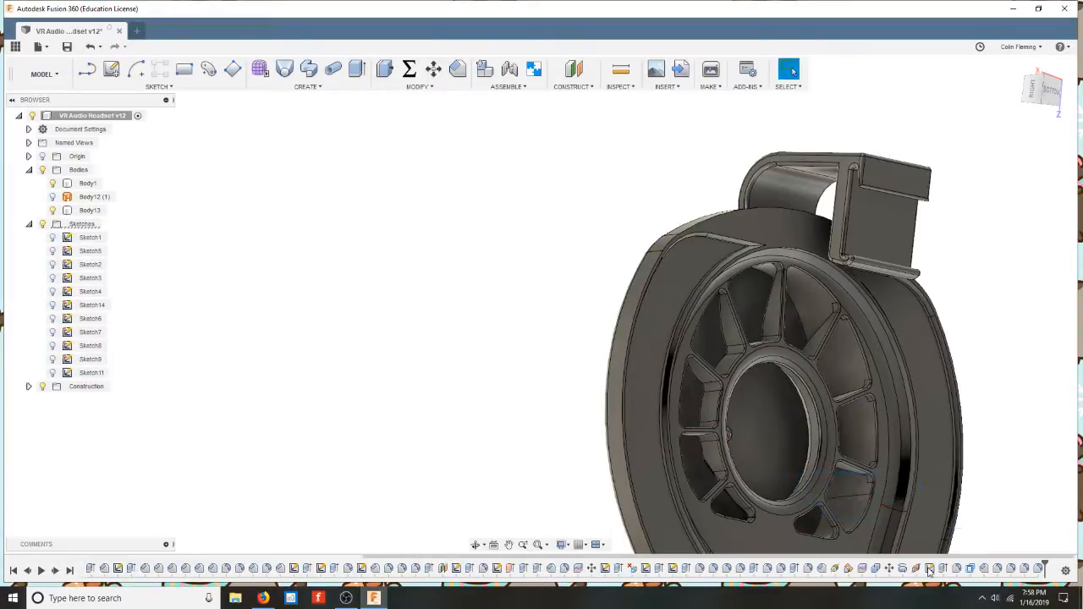
left_click(929, 569)
key("Delete")
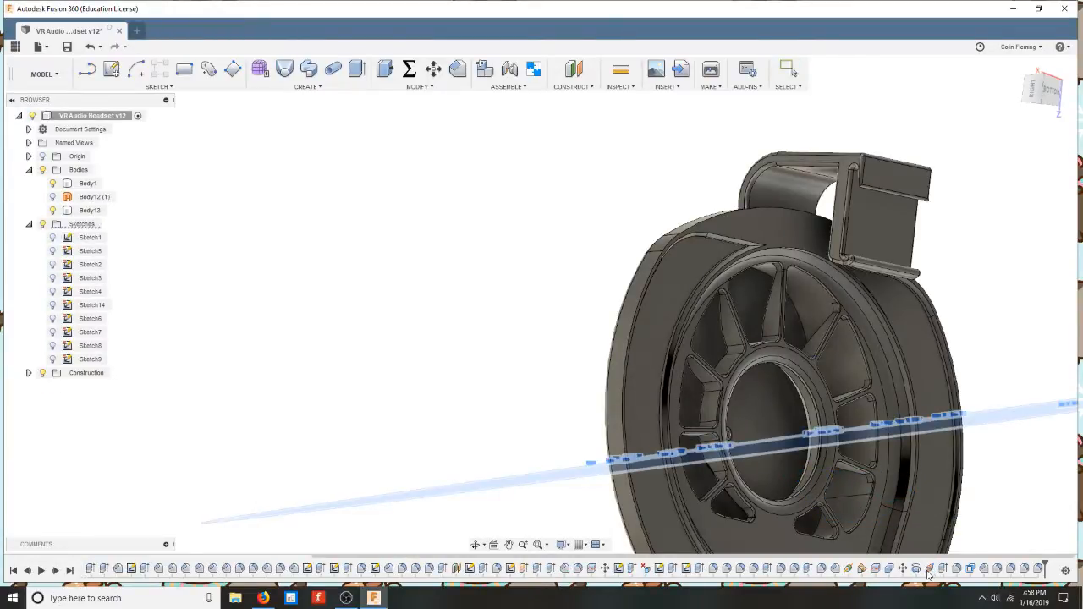
left_click(929, 570)
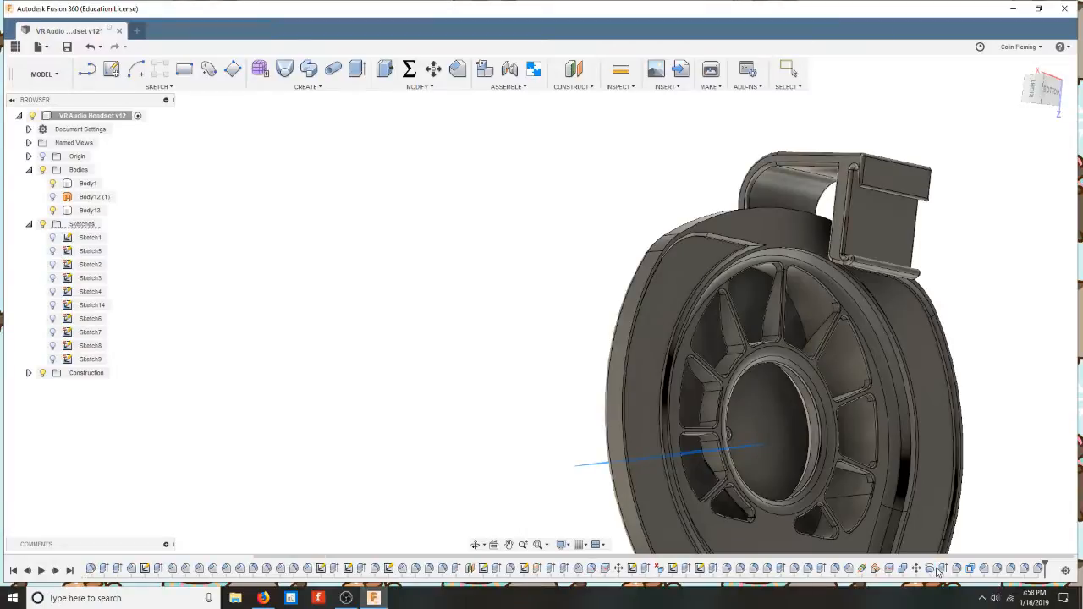
Step: Highlight the late hole extrusion, fillet and face offset in the design history to review where each one acts
left_click(943, 568)
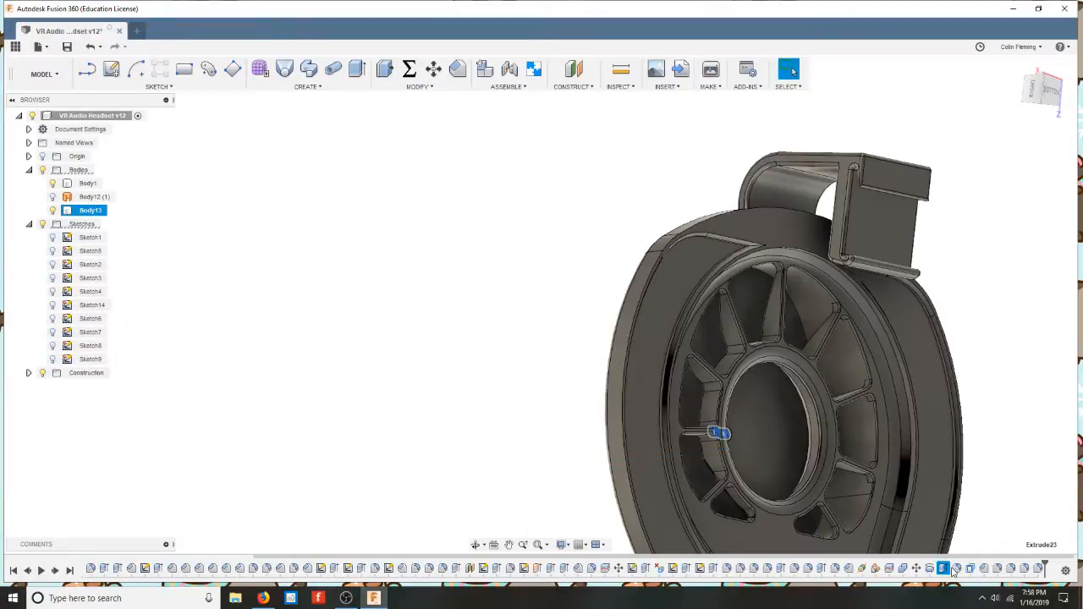
left_click(957, 570)
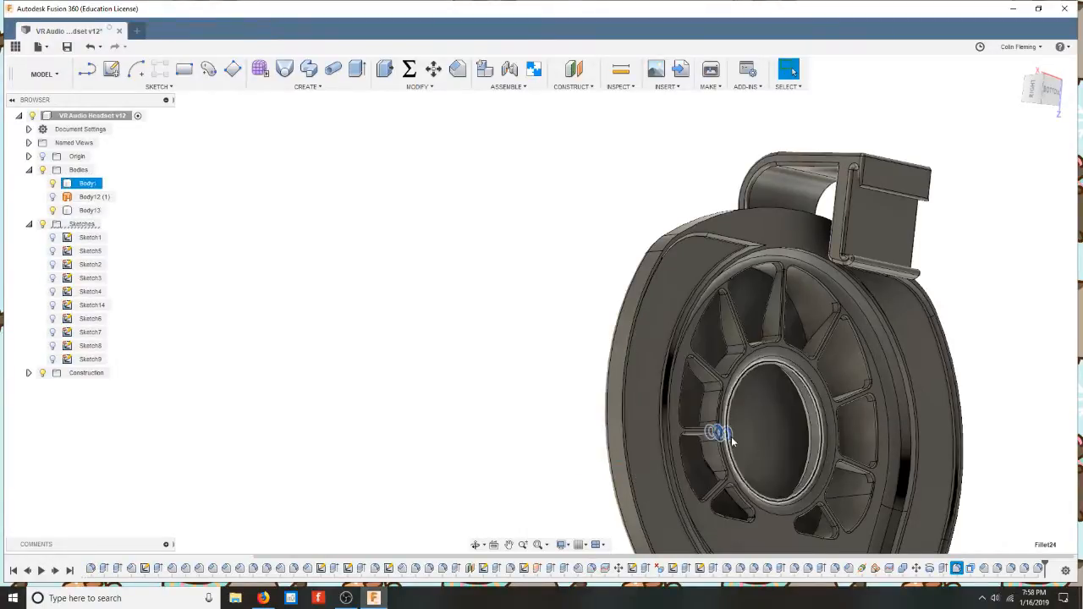
left_click(971, 569)
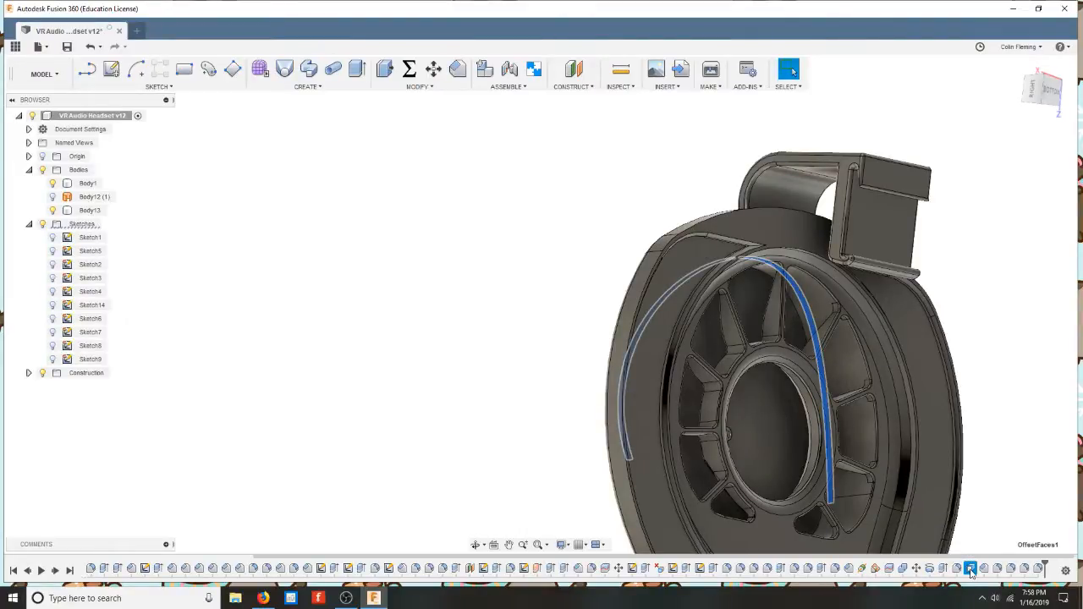
left_click(776, 444)
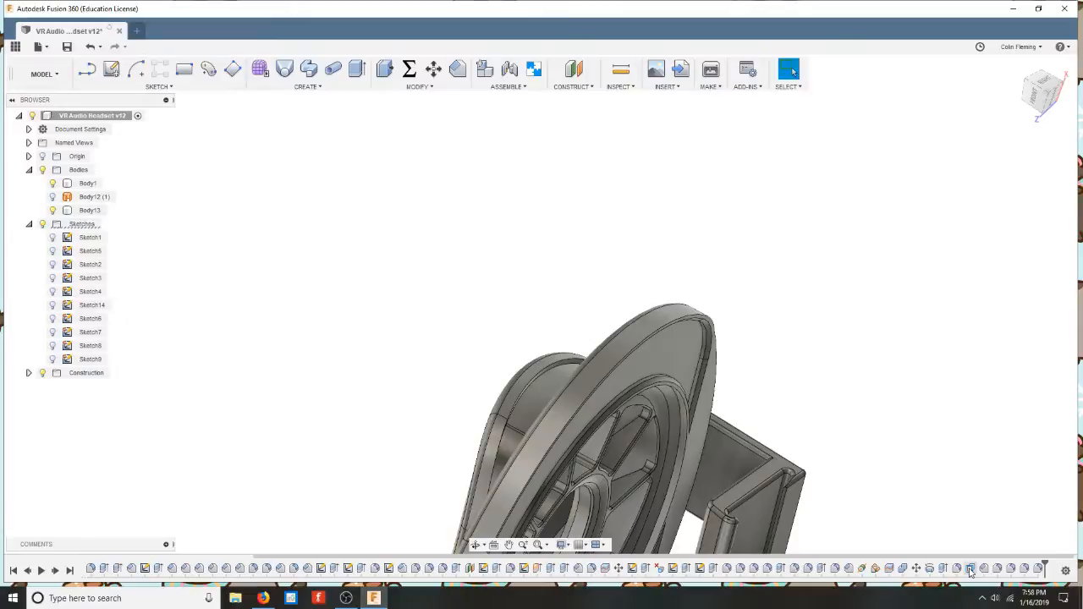
Step: Review the distance setting of the existing face offset feature and leave it without making changes
double_click(970, 569)
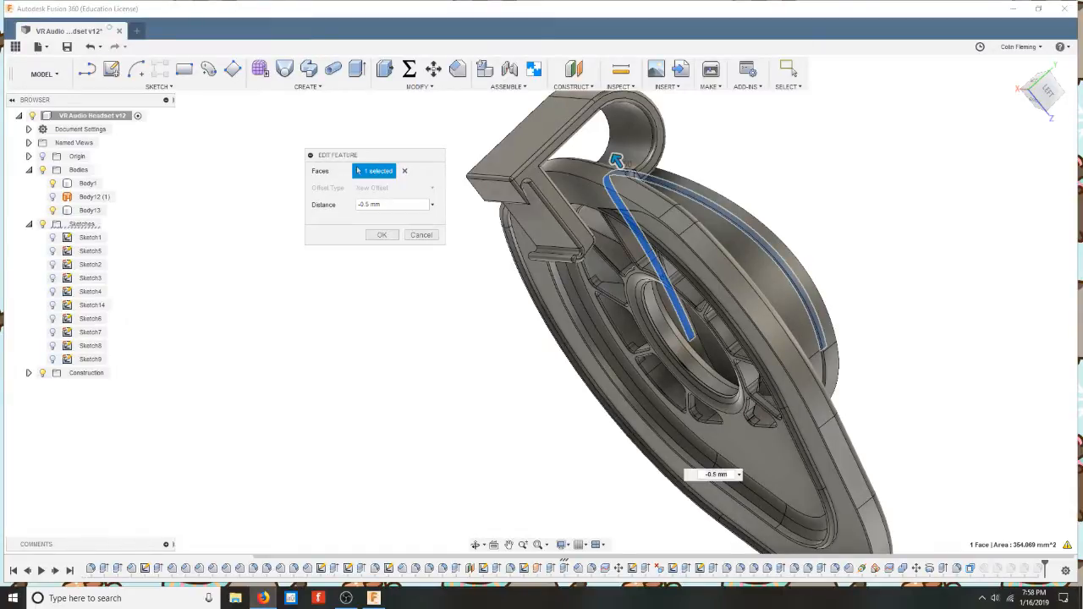
left_click(387, 204)
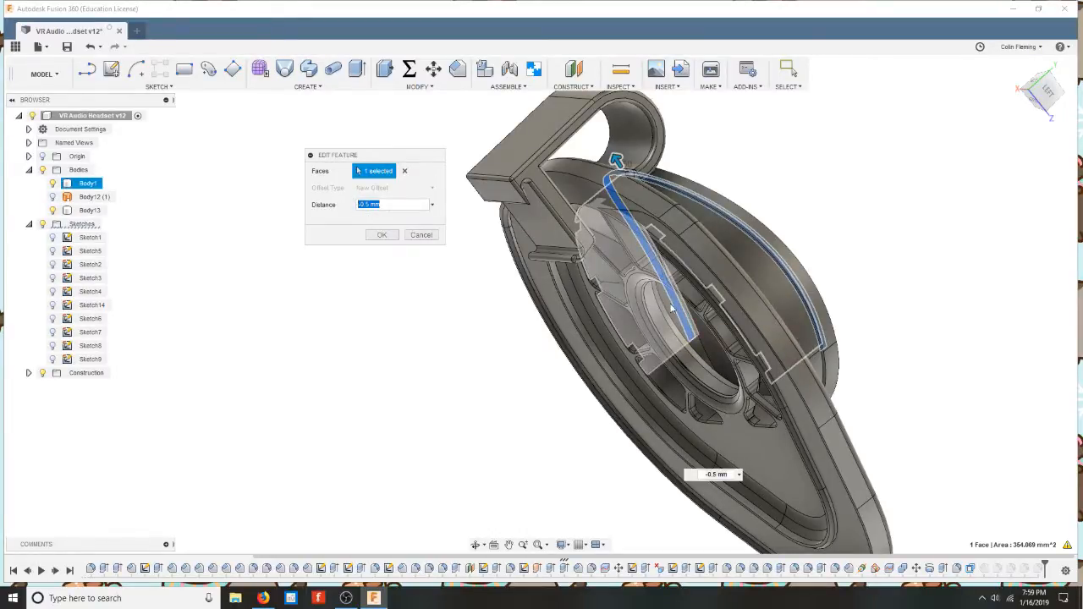
left_click(421, 235)
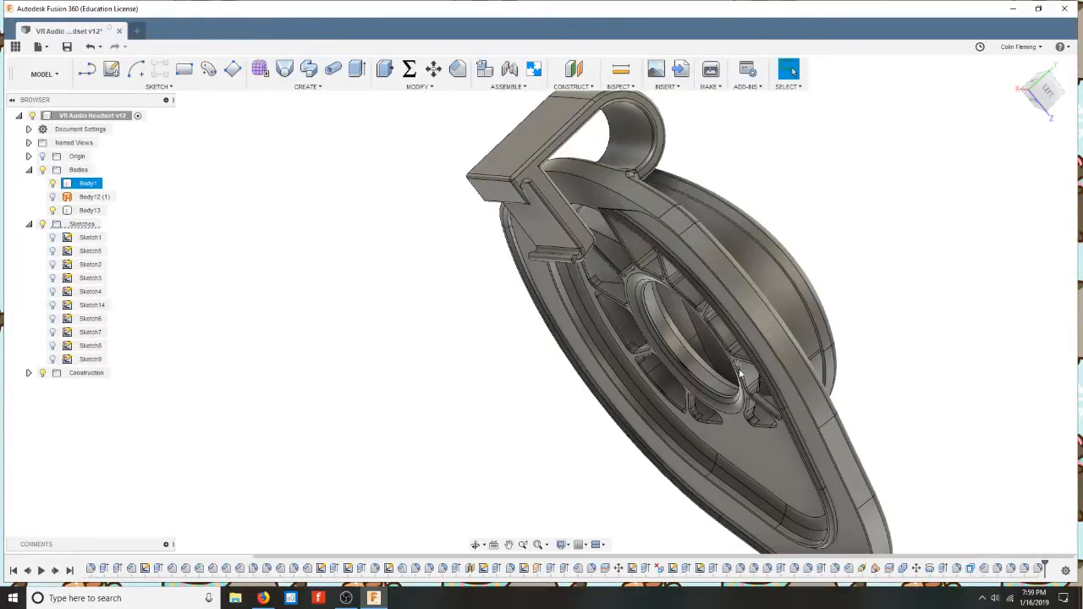
Step: Offset the inner wall face of the grille's central ring by -0.4 mm as a New Offset
left_click(711, 382)
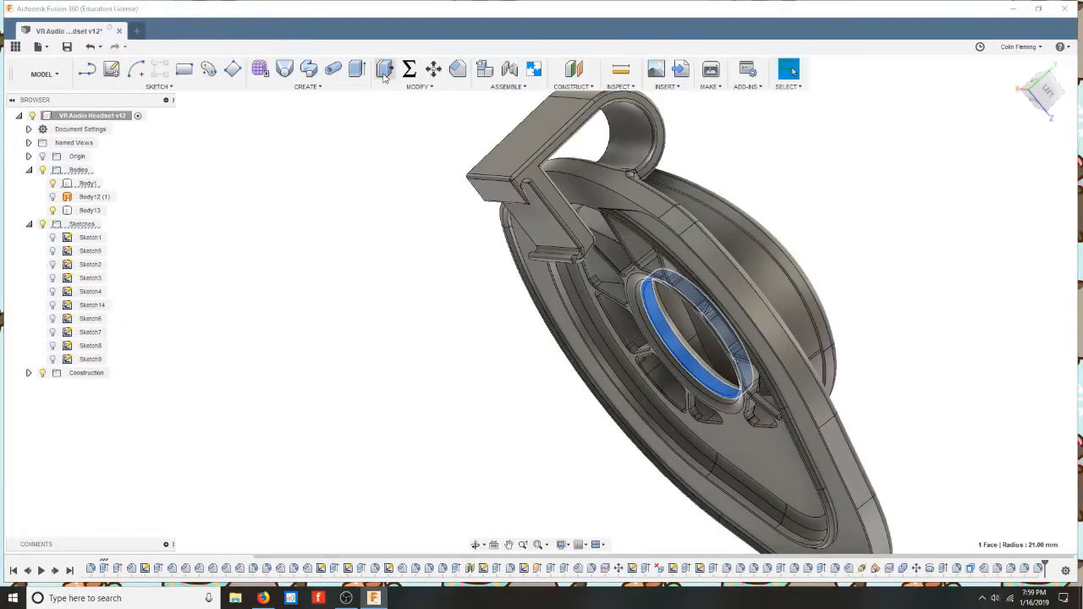
key("q")
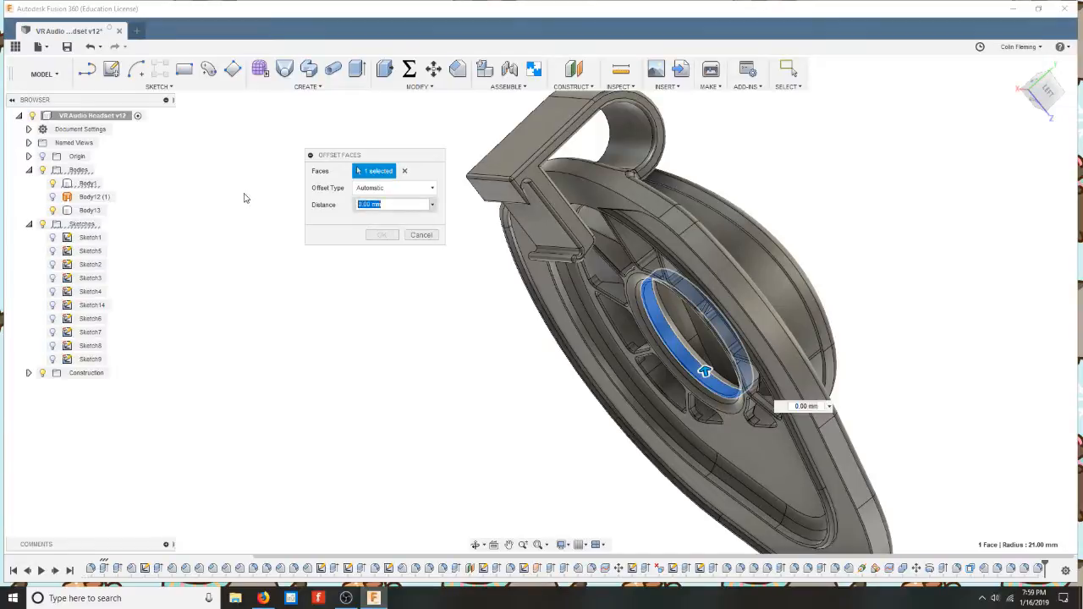
left_click(395, 188)
left_click(387, 215)
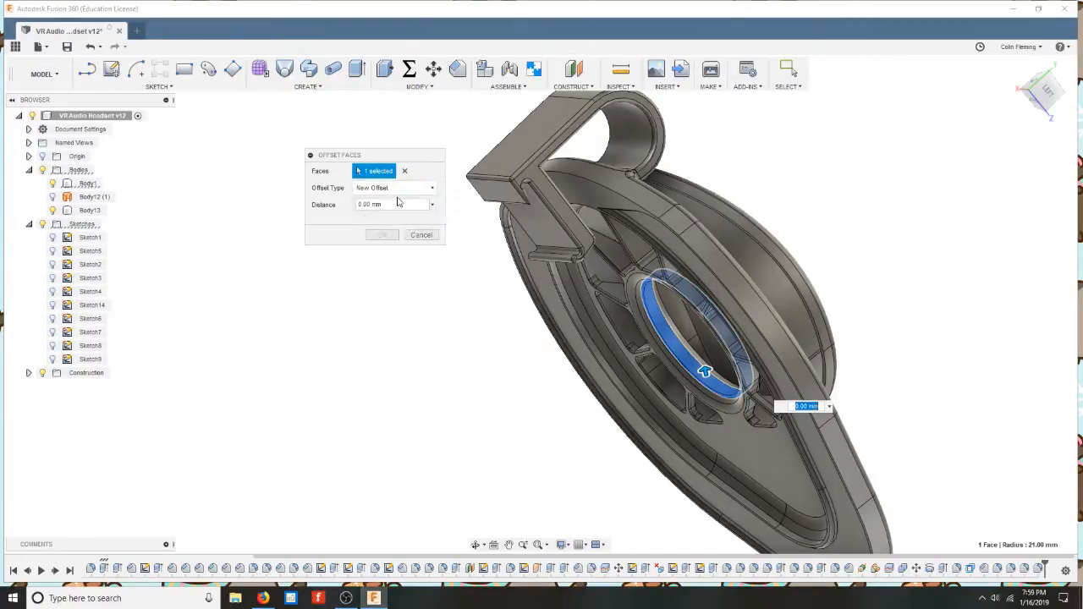
left_click_drag(411, 205, 271, 203)
type("-")
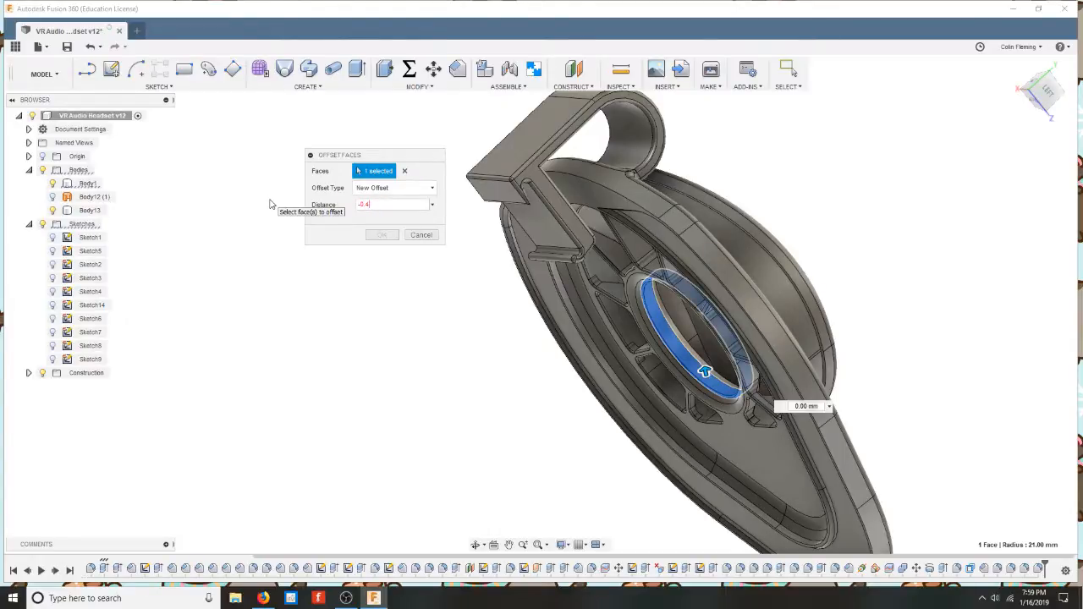
key("Return")
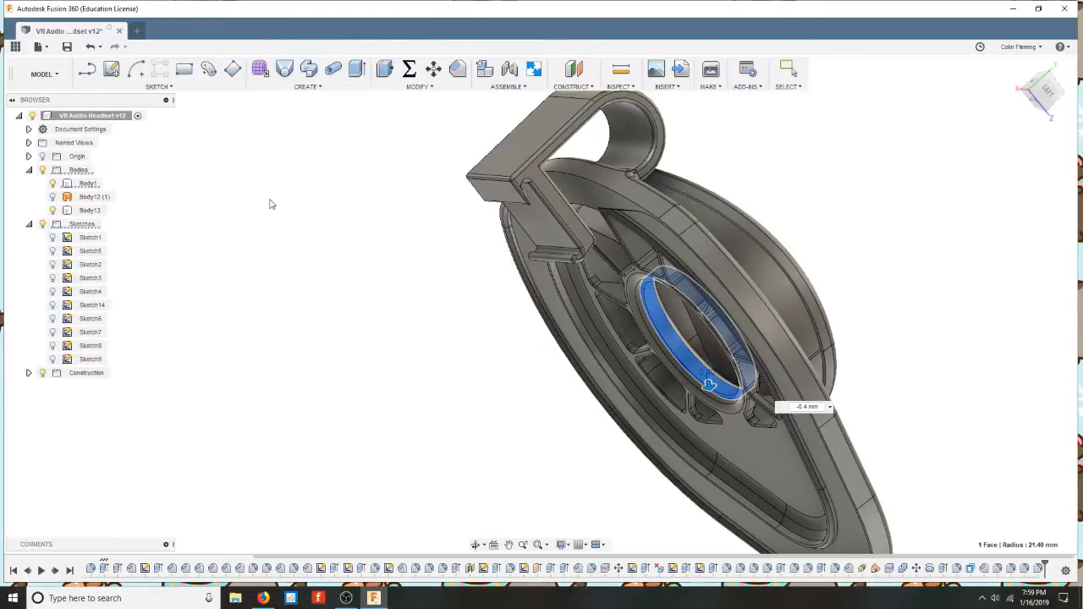
left_click(674, 347)
left_click(889, 360)
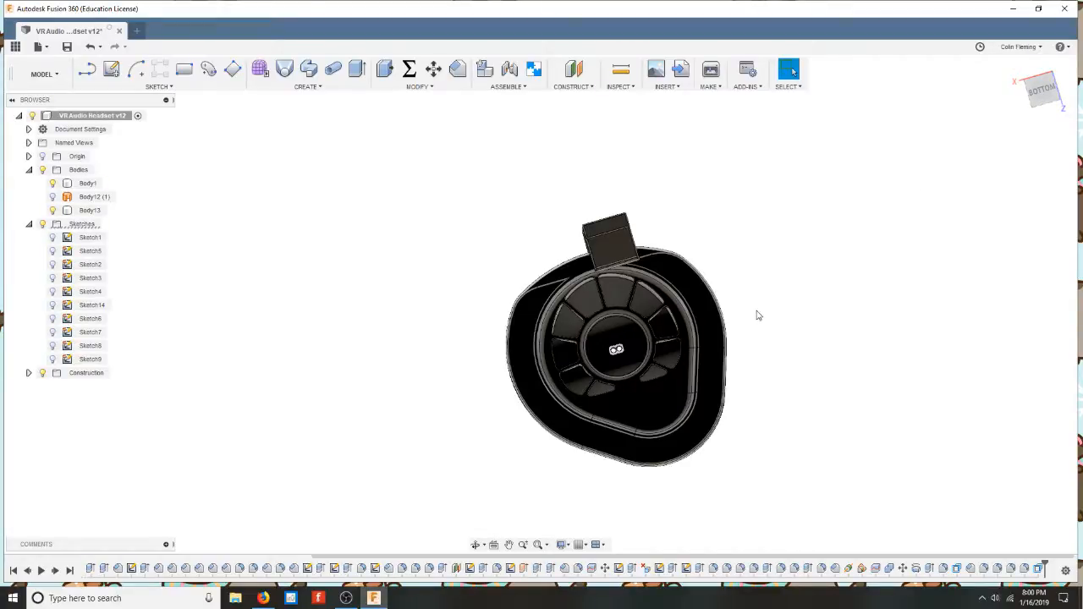
Step: Open the appearance library and browse to the opaque materials in its Plastic category
key("a")
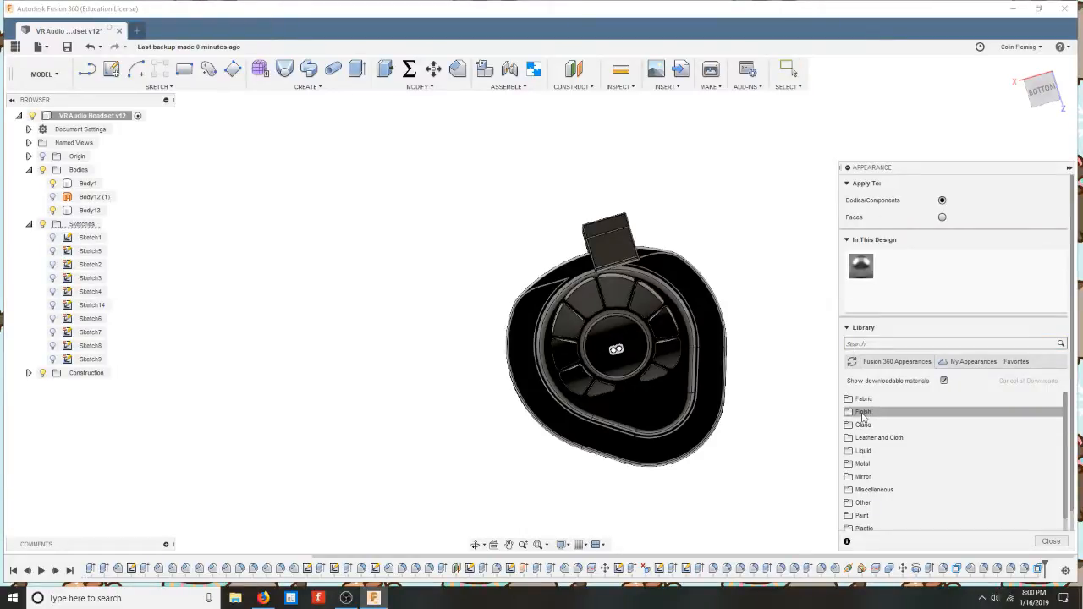
left_click(863, 412)
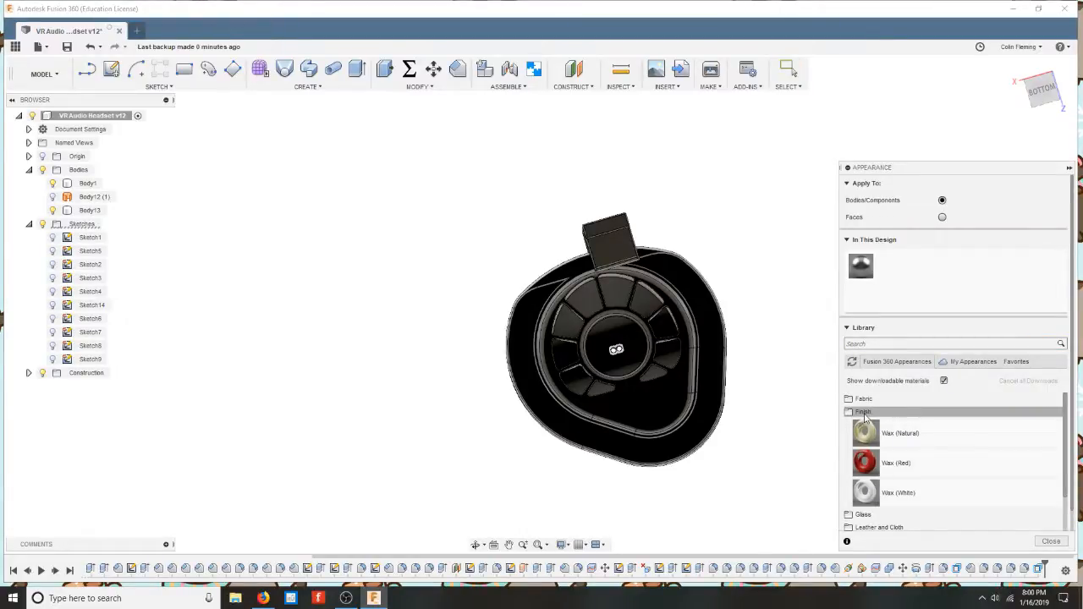
left_click(864, 414)
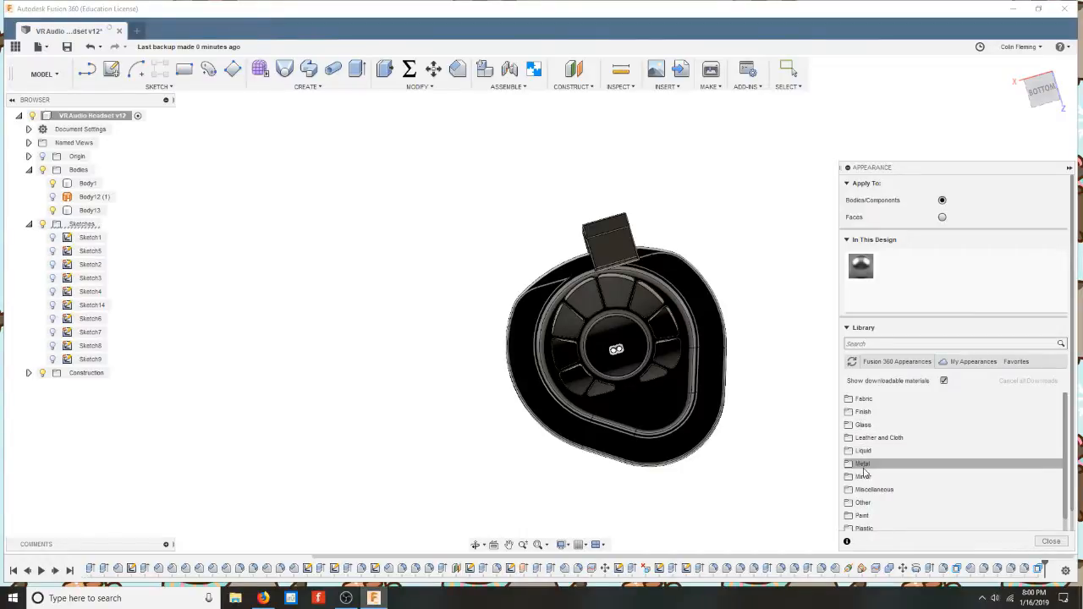
scroll(865, 474, "down", 2)
left_click(864, 468)
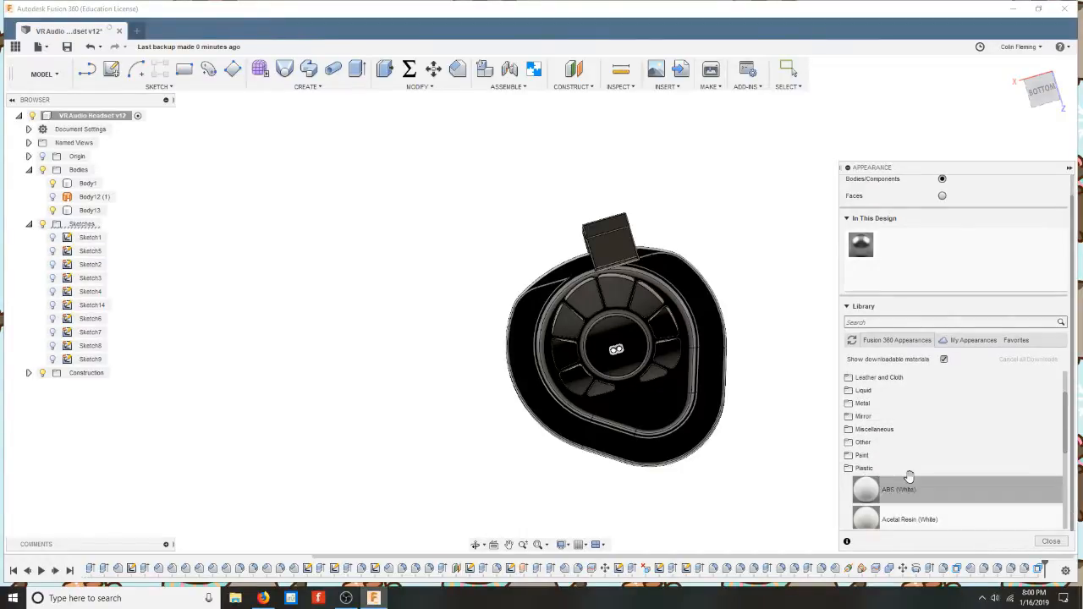
scroll(909, 477, "down", 5)
scroll(909, 478, "up", 3)
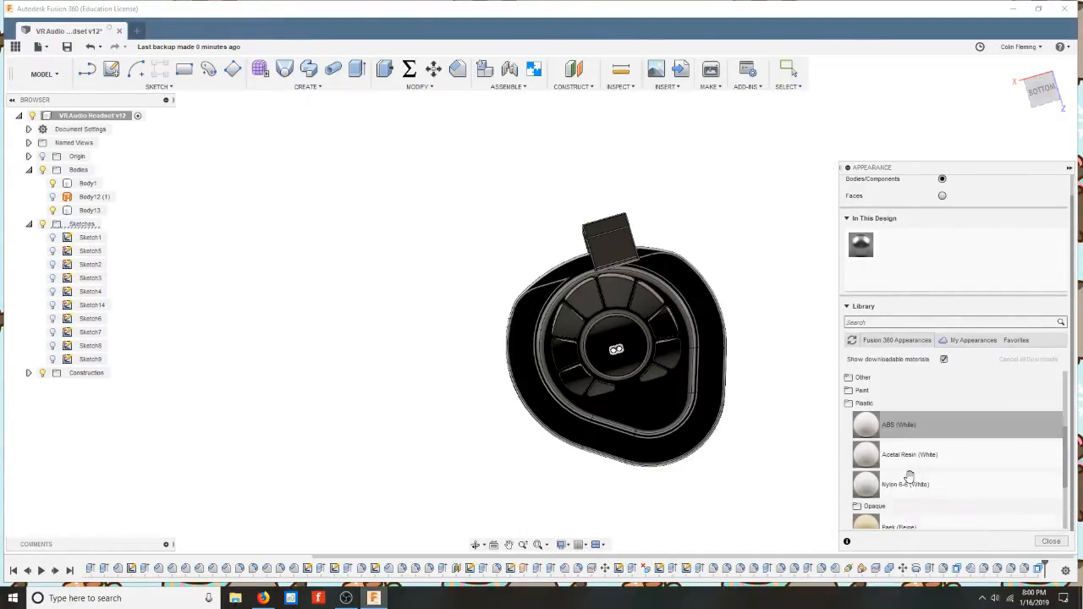
scroll(906, 476, "down", 2)
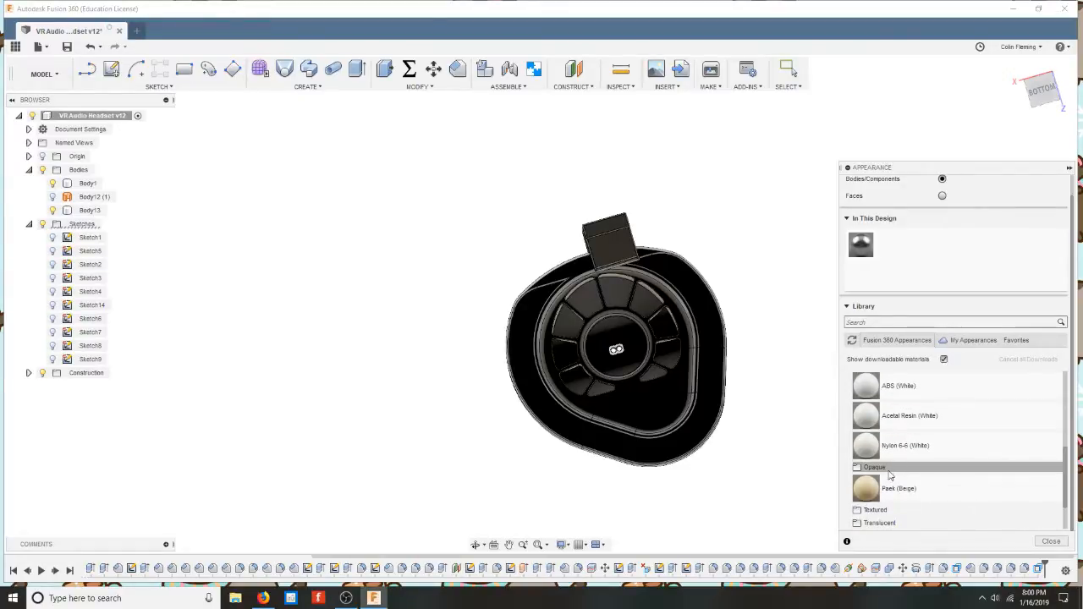
left_click(889, 471)
Step: Apply the ABS (White) plastic appearance to the headset's main body and to its cap
scroll(889, 477, "up", 3)
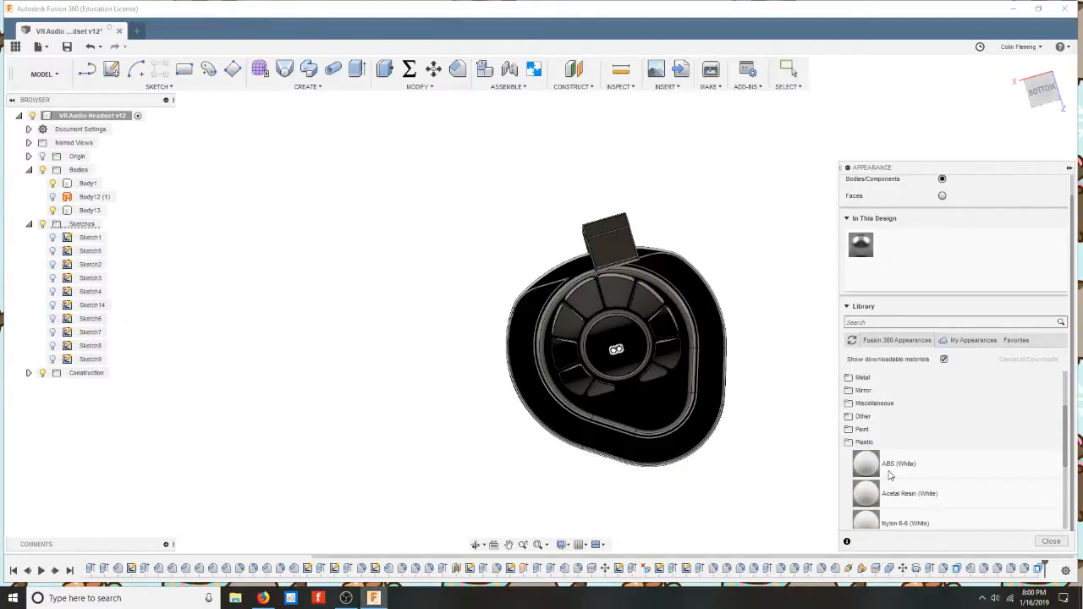
scroll(889, 476, "down", 3)
scroll(889, 477, "down", 3)
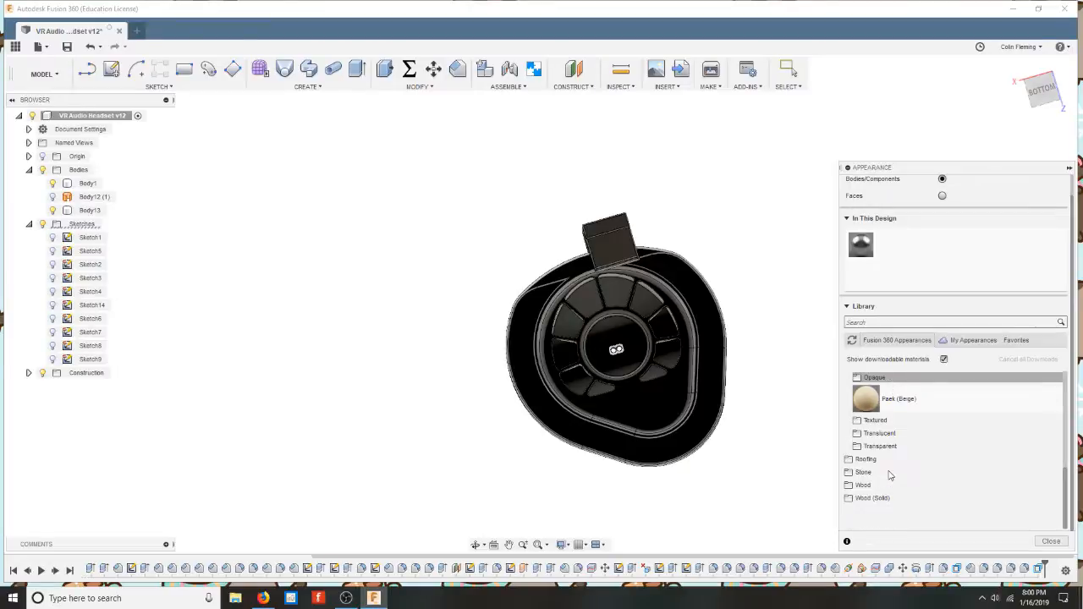
scroll(890, 476, "up", 3)
scroll(890, 476, "down", 3)
scroll(890, 476, "up", 4)
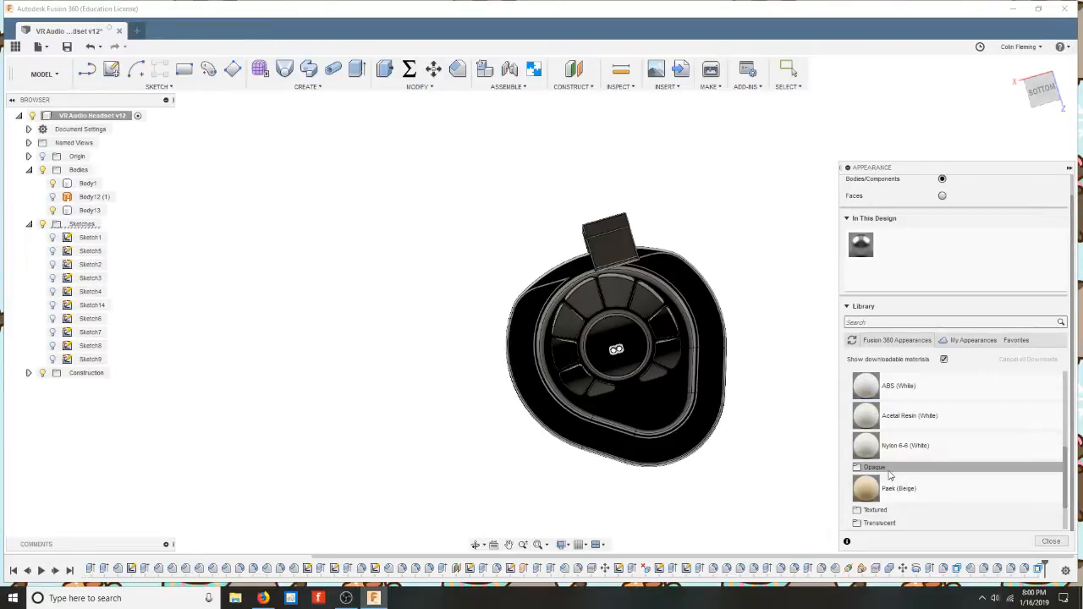
left_click_drag(898, 434, 651, 376)
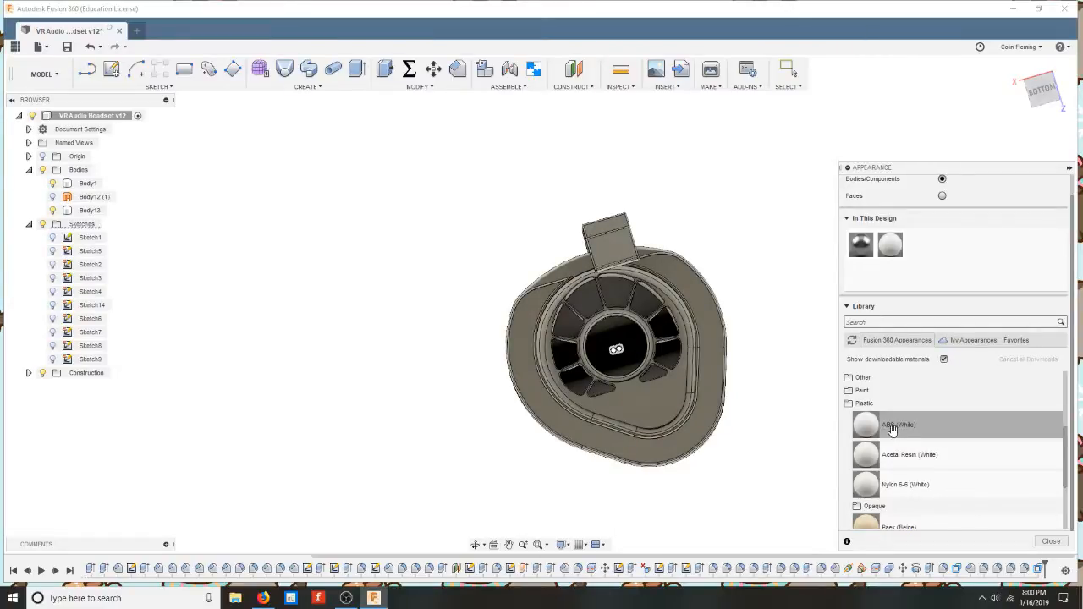
left_click_drag(893, 428, 626, 355)
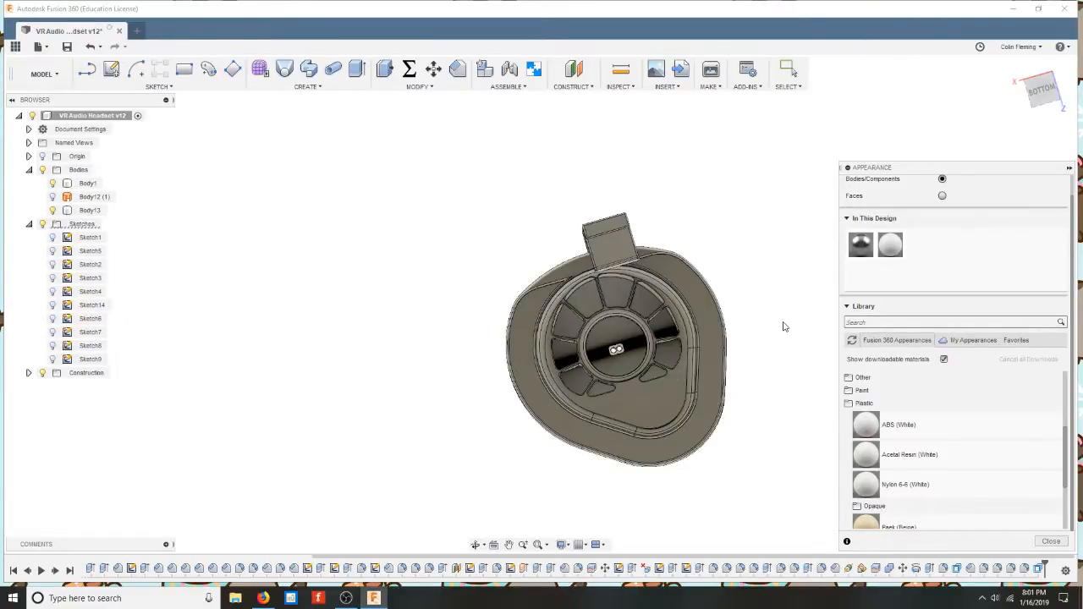
Step: Apply Plastic - Matte (Blue) to the cap and Plastic - Matte (White) to the headset's main body
scroll(923, 415, "down", 3)
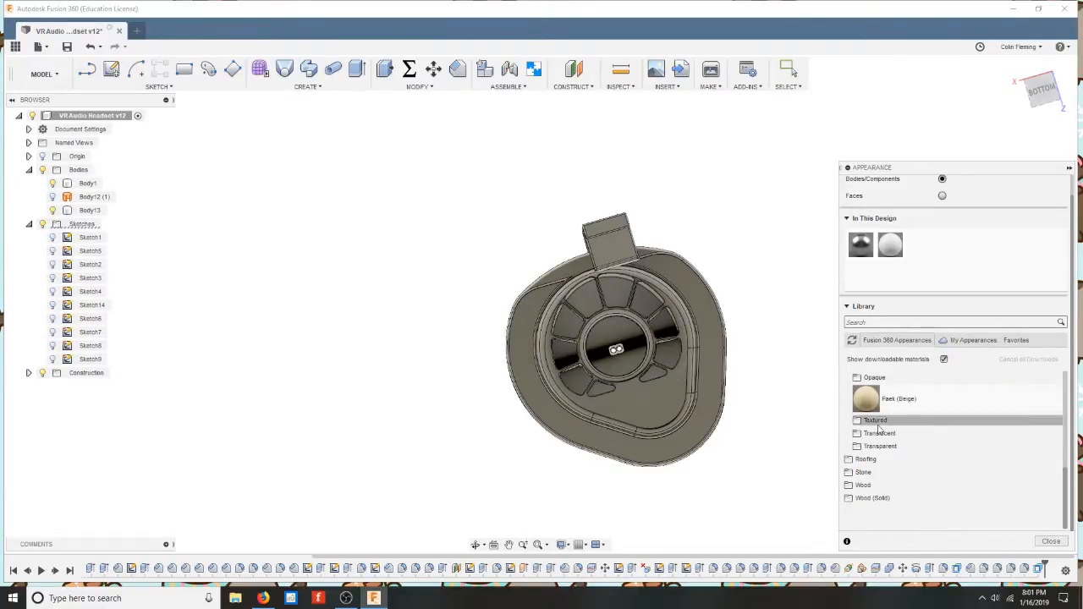
scroll(897, 440, "up", 5)
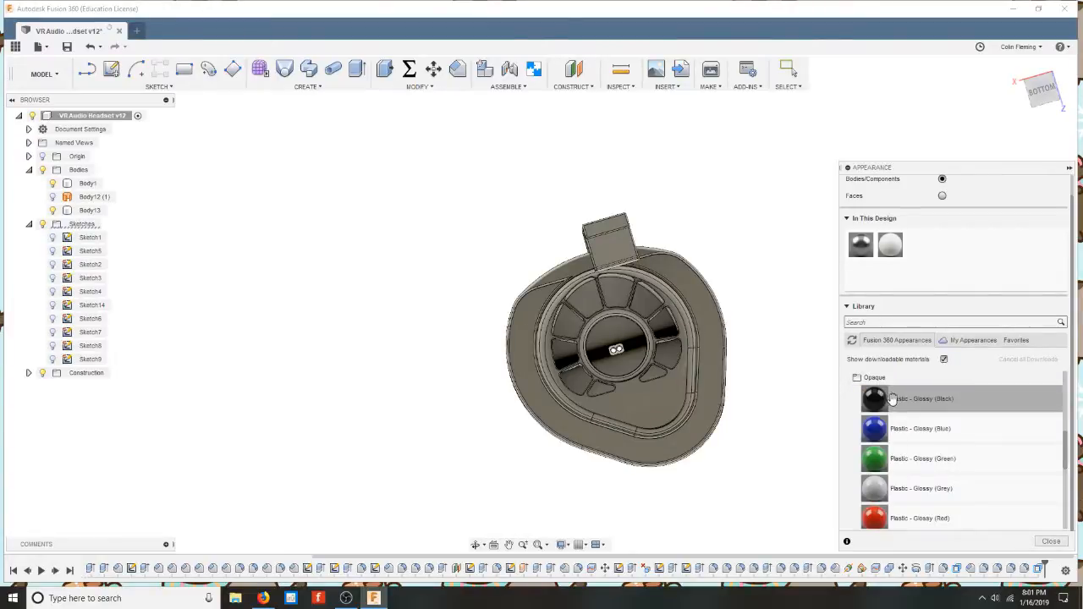
scroll(914, 457, "down", 2)
scroll(915, 457, "up", 3)
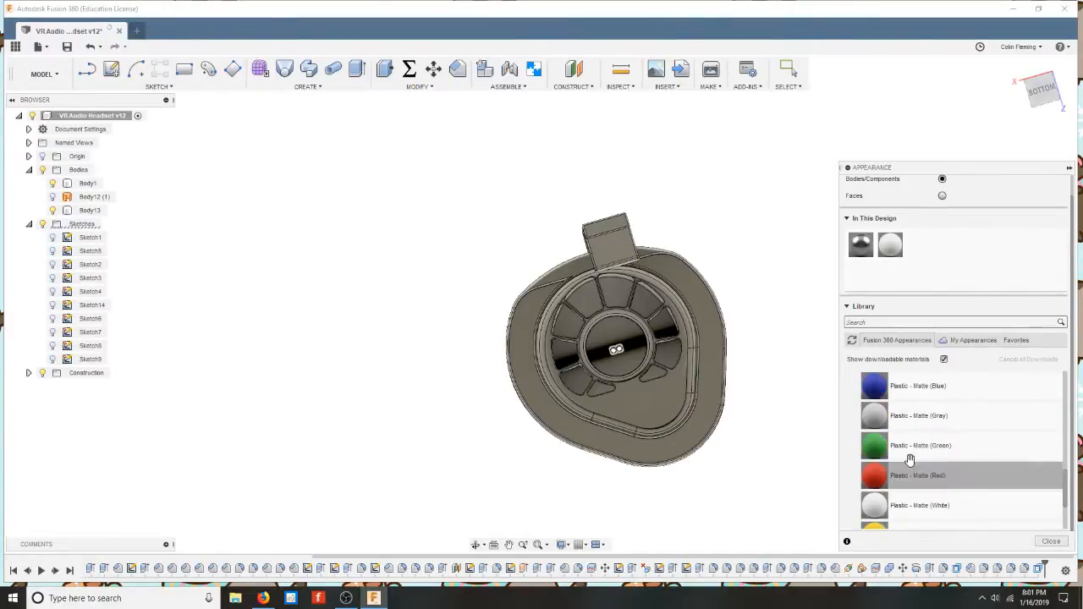
left_click_drag(880, 388, 685, 420)
left_click_drag(679, 408, 606, 421)
left_click_drag(875, 505, 656, 420)
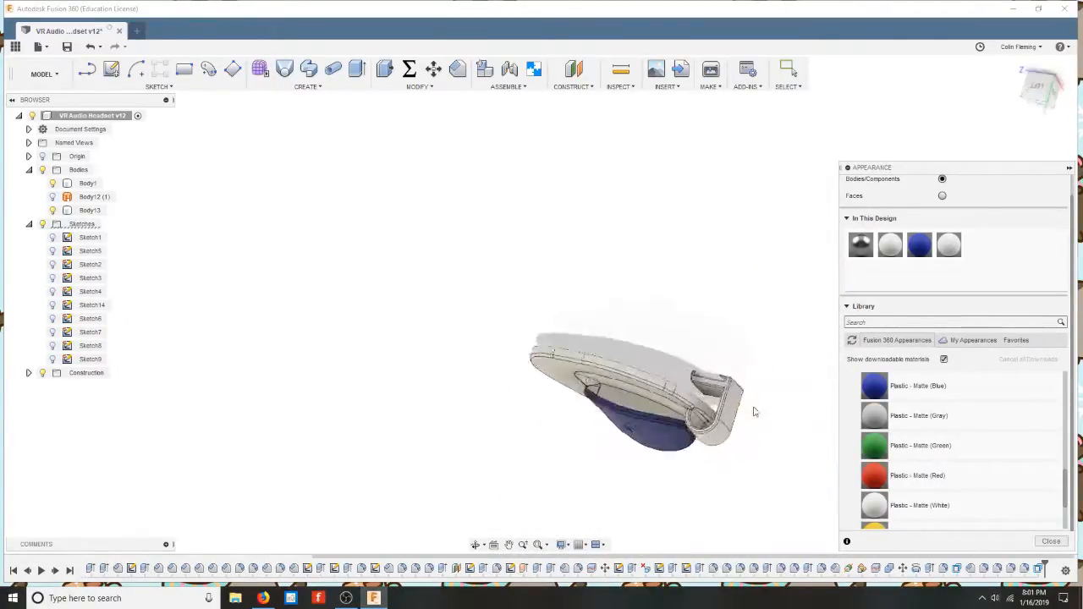
Step: Try Plastic - Matte (Red) and Plastic - Matte (Green) on the cap, settle on red and finish the appearance assignment
left_click_drag(907, 475, 587, 407)
left_click_drag(905, 446, 608, 408)
left_click_drag(876, 476, 593, 402)
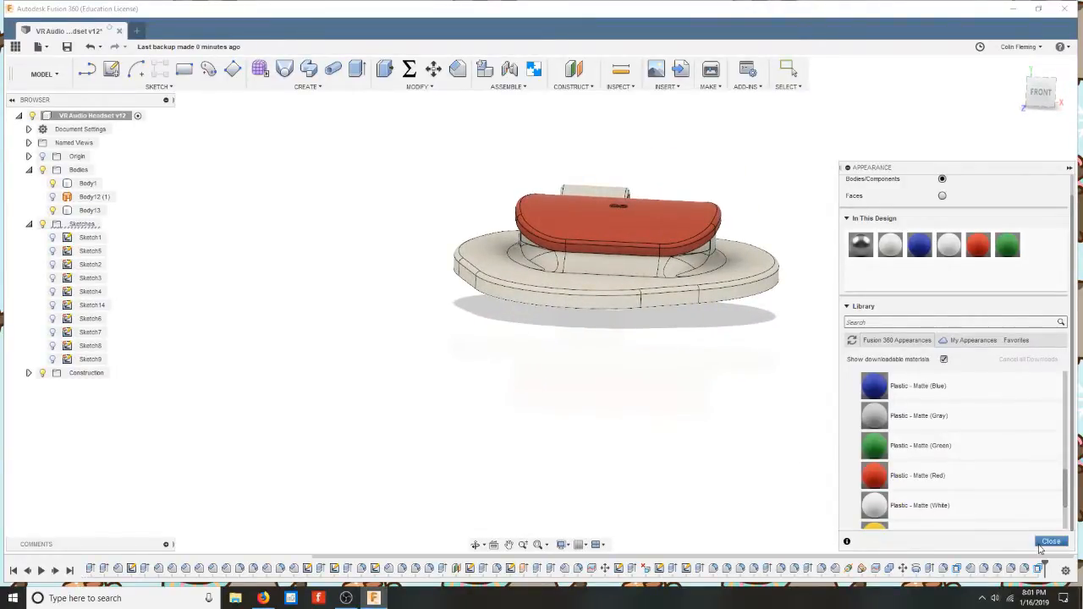
left_click(1052, 541)
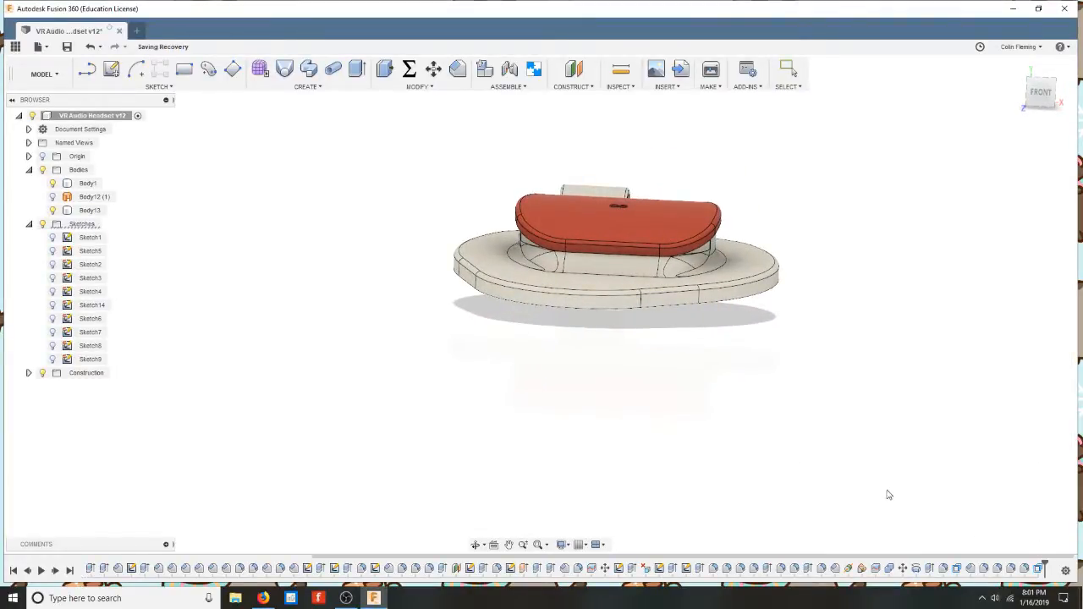
left_click(1067, 572)
left_click(1069, 574)
left_click(1069, 574)
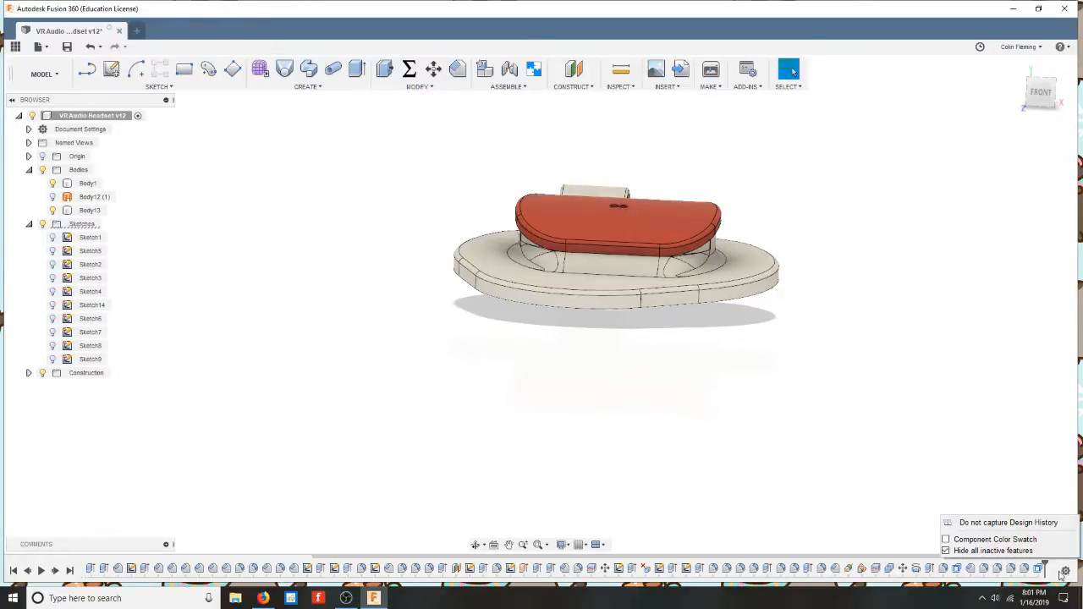
left_click(1059, 575)
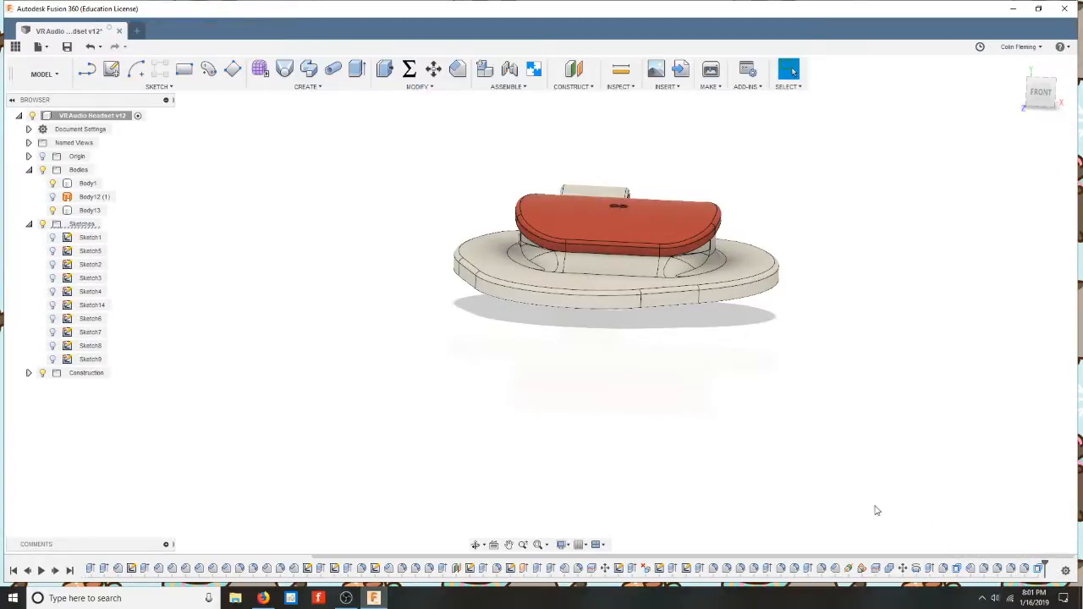
Step: Recompute all features of the design with Compute All
left_click(413, 88)
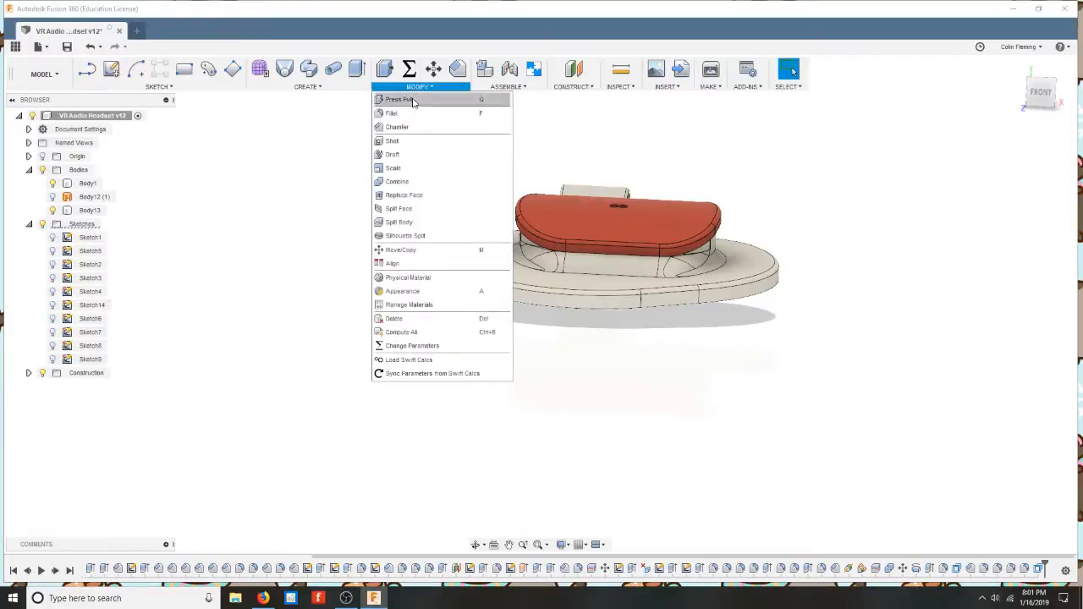
left_click(418, 333)
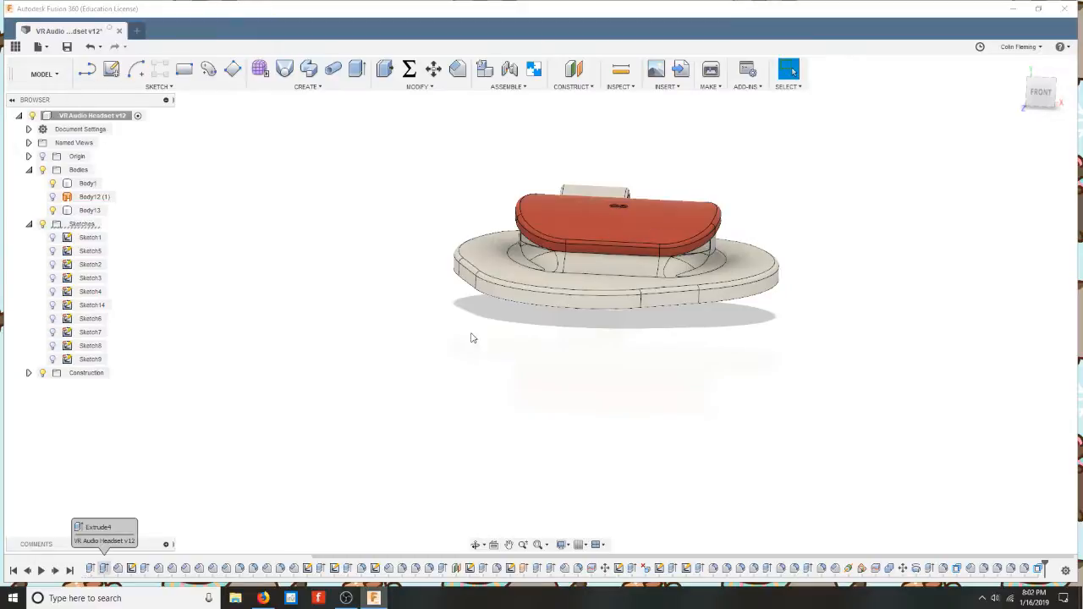
Step: Examine the headset's grille side and clip from an angled underside view
left_click(1027, 108)
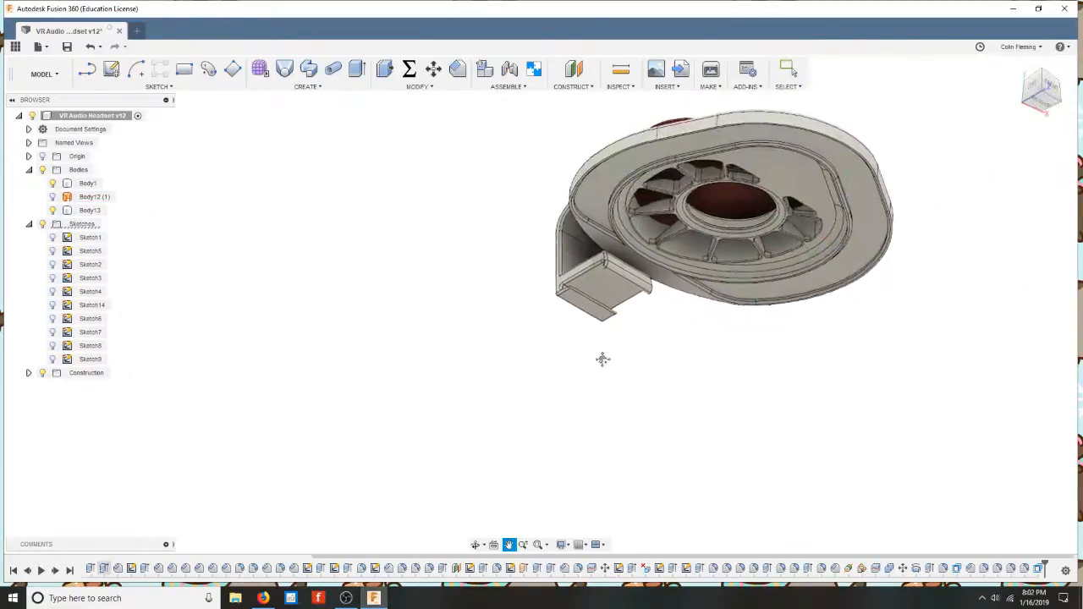
scroll(621, 402, "up", 4)
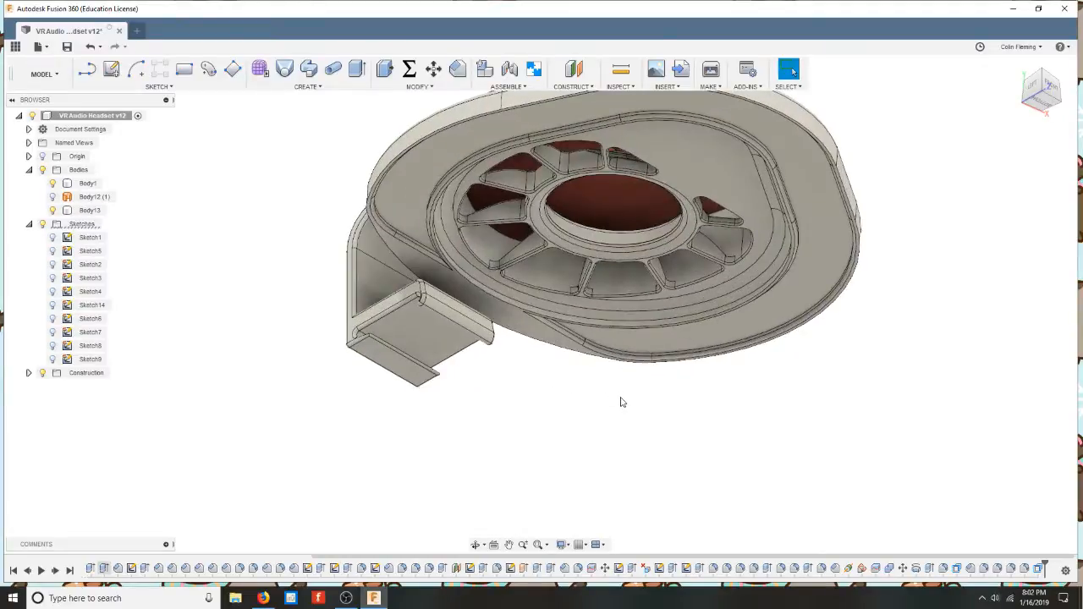
scroll(623, 389, "down", 1)
middle_click_drag(616, 386, 608, 429)
scroll(608, 434, "down", 2)
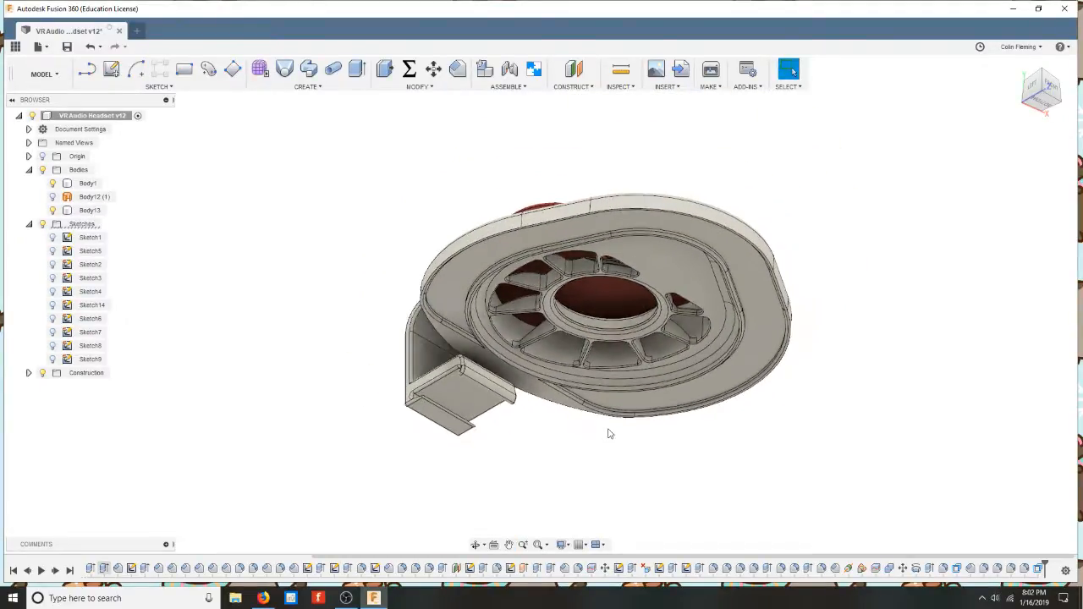